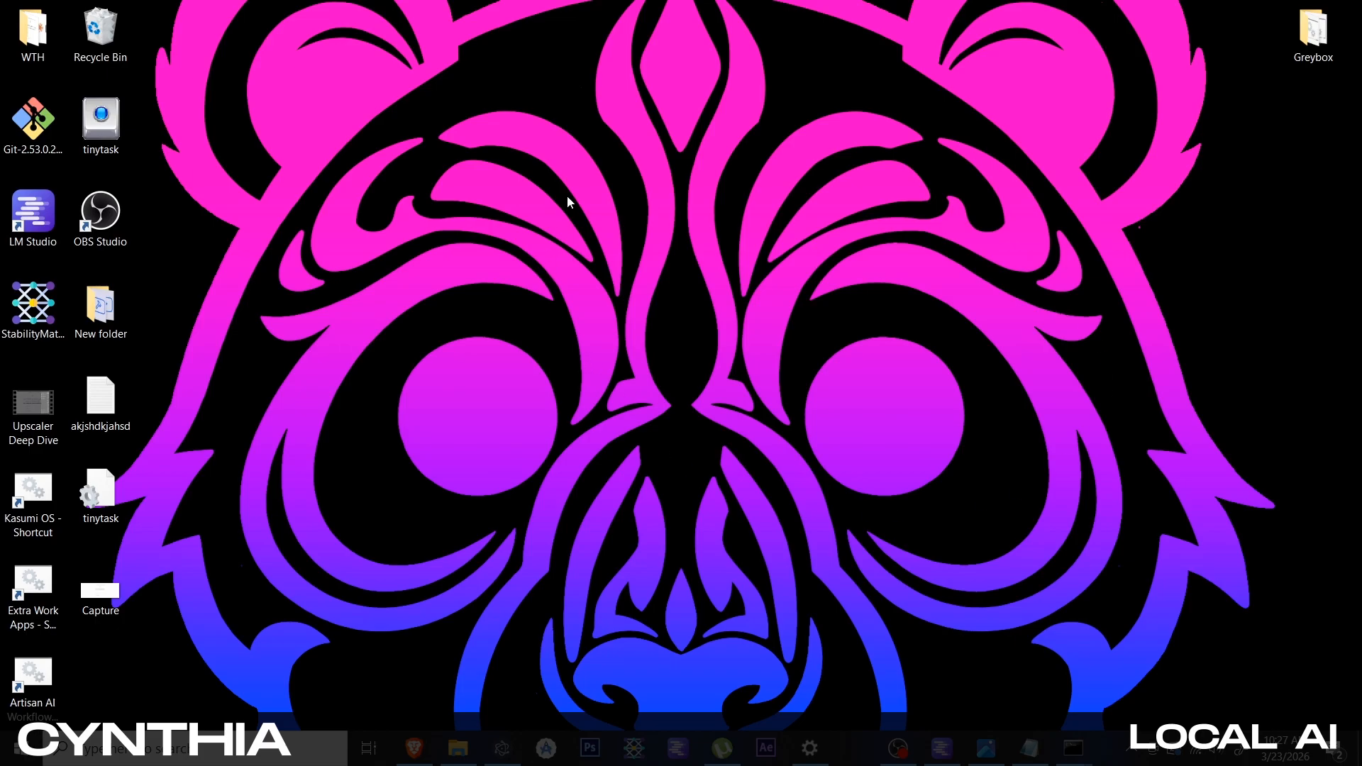
Open the browser and close every tab except the LM Studio site and the Nexus RAG Terminal
{"action": "left_click", "coordinate": [423, 746]}
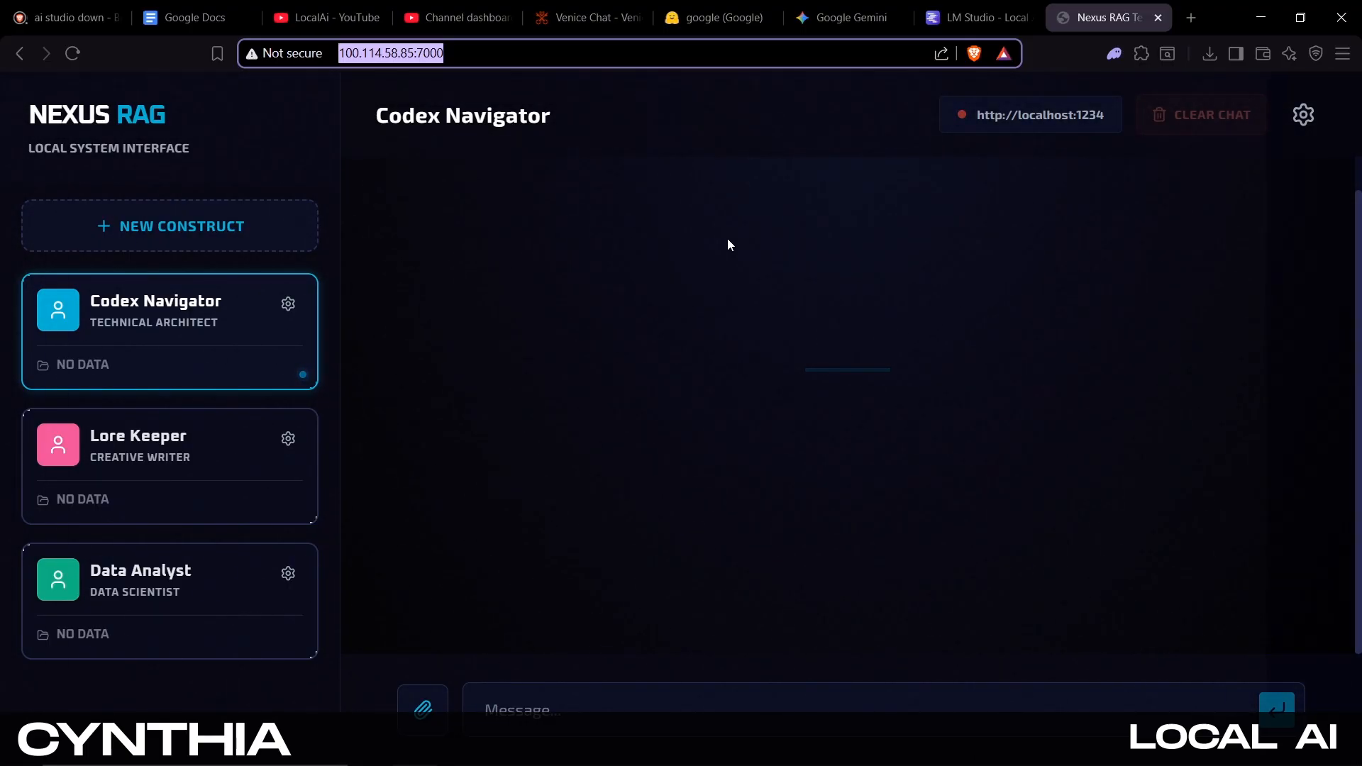
{"action": "left_click", "coordinate": [898, 19]}
{"action": "left_click", "coordinate": [637, 17]}
{"action": "left_click", "coordinate": [625, 21]}
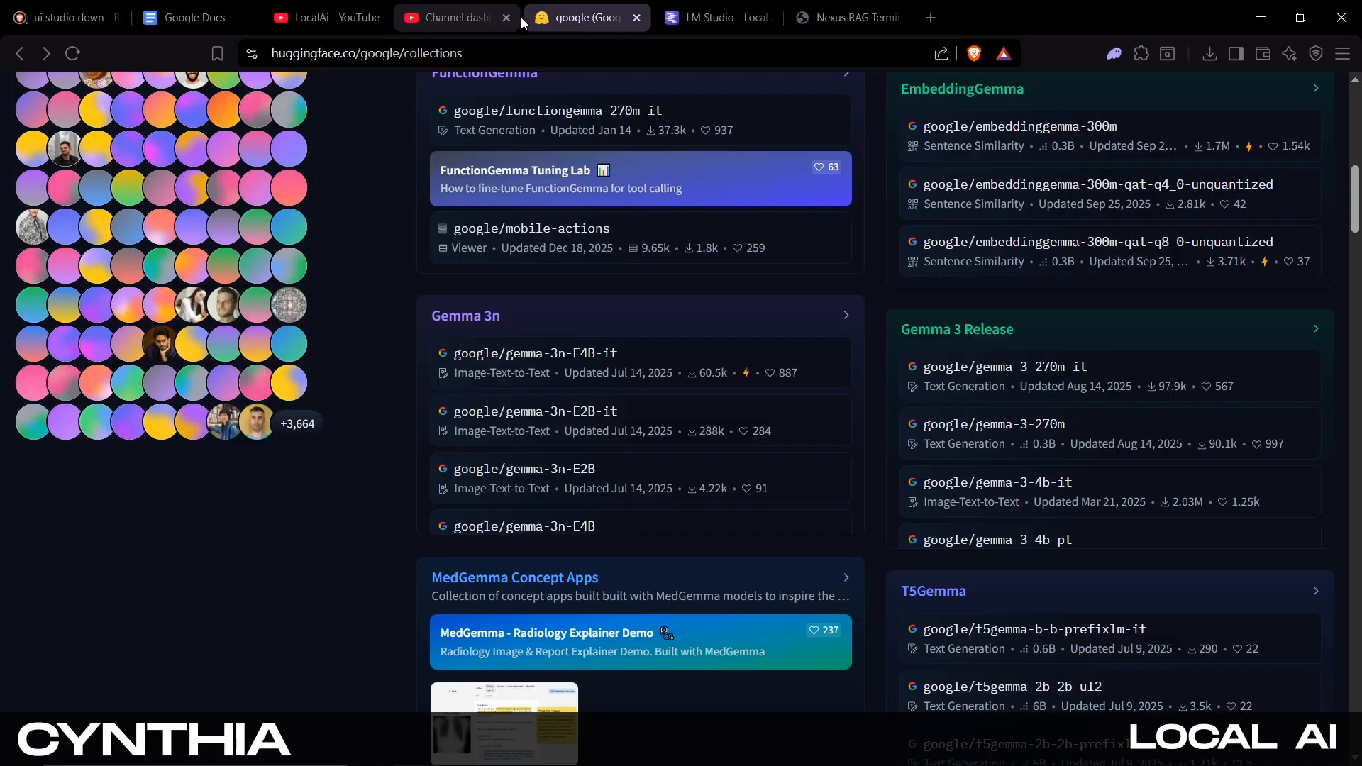
{"action": "left_click", "coordinate": [637, 19]}
{"action": "left_click", "coordinate": [508, 17]}
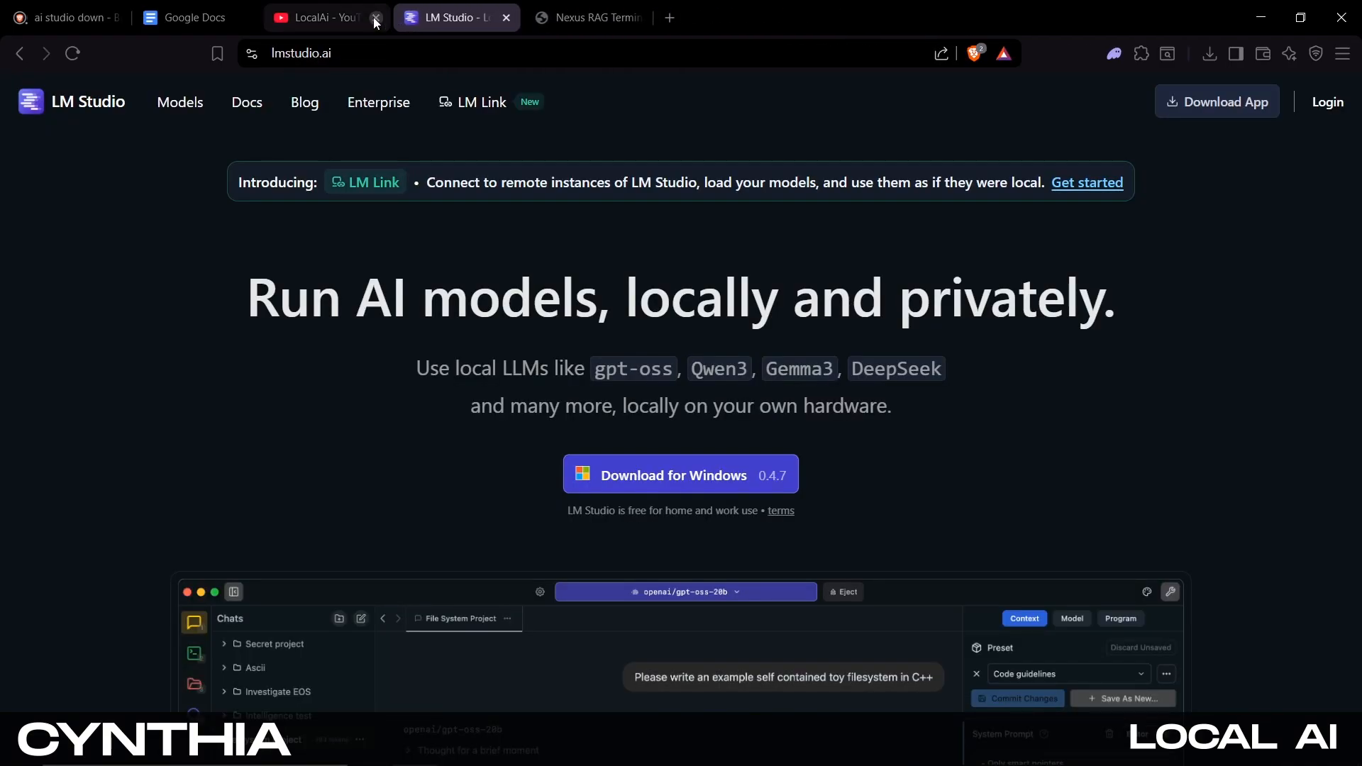
{"action": "left_click", "coordinate": [376, 18]}
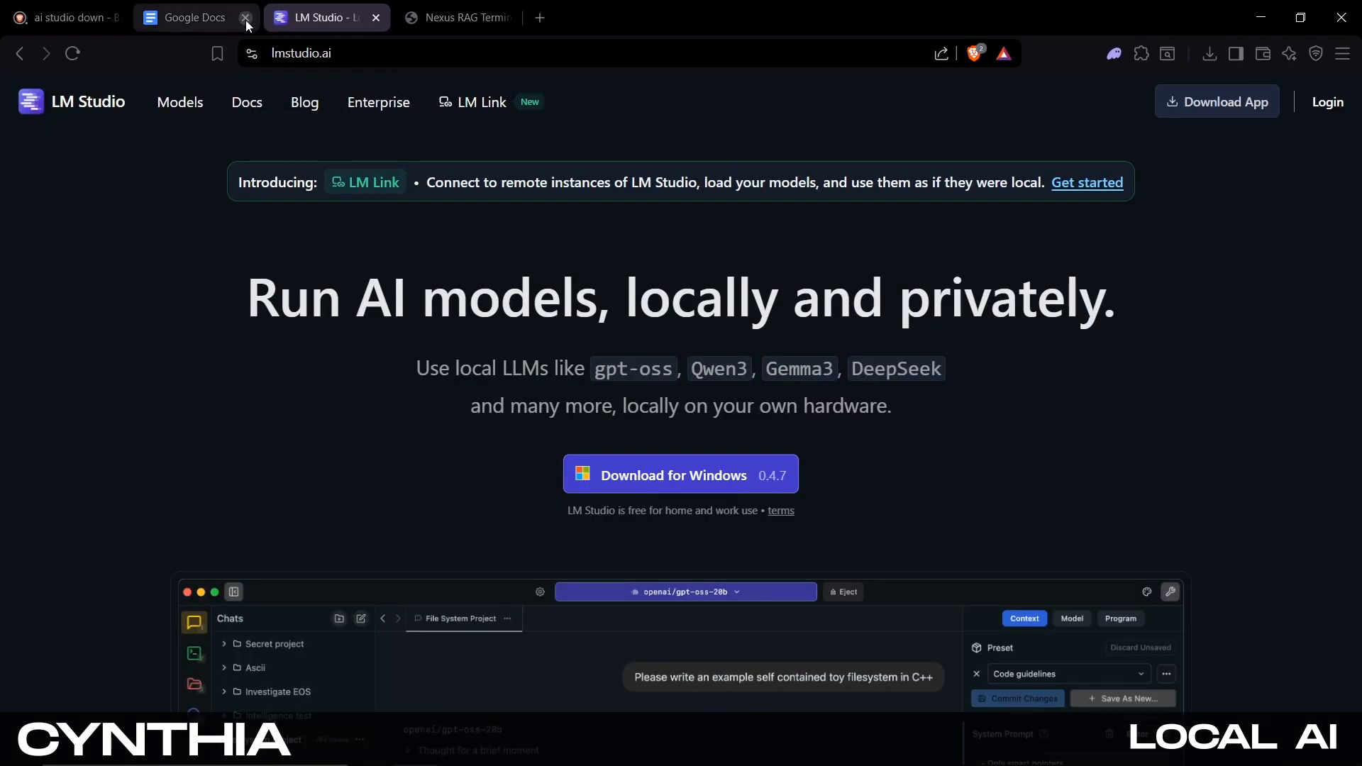
{"action": "left_click", "coordinate": [246, 18]}
{"action": "left_click", "coordinate": [114, 17]}
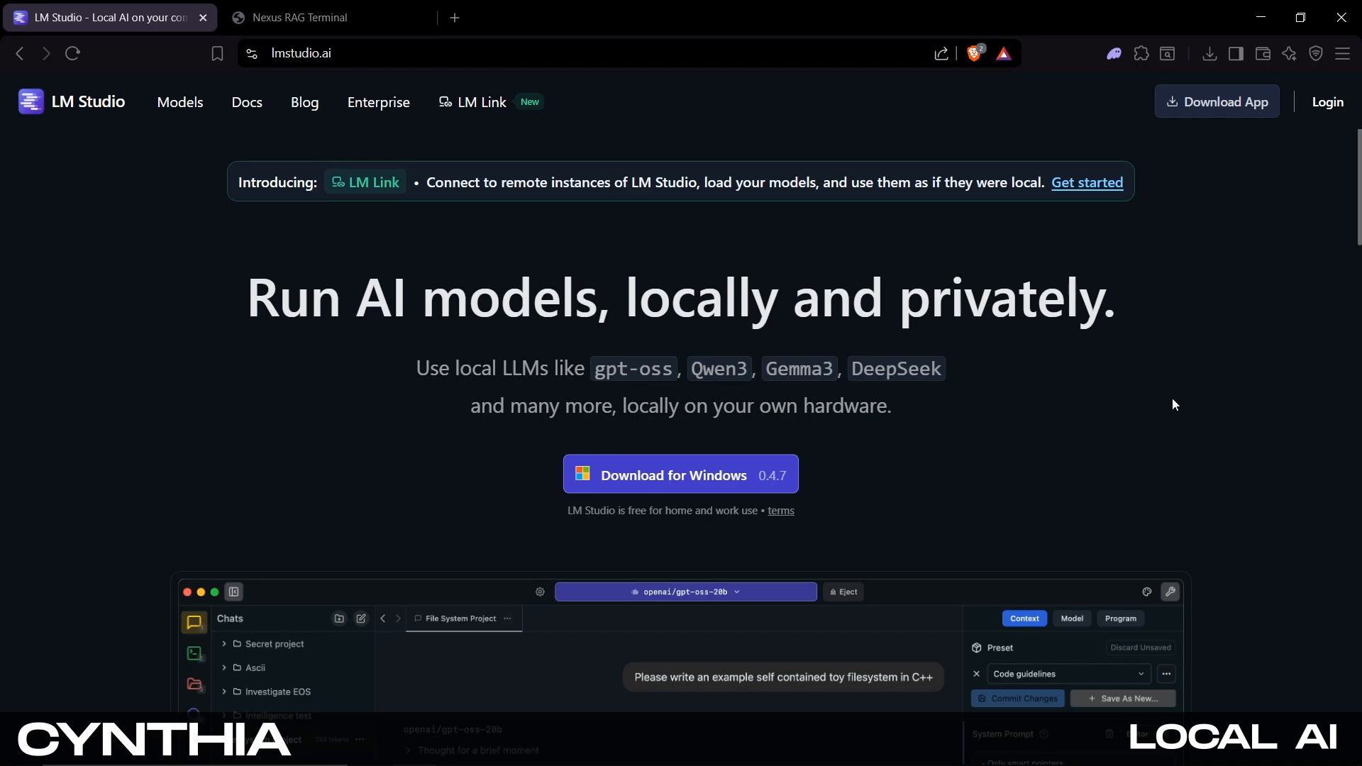
Download the LM Studio 0.4.7 installer for Windows and save it to the Desktop as LM-Studio-0.4.7-4-x64
{"action": "left_click", "coordinate": [1261, 18]}
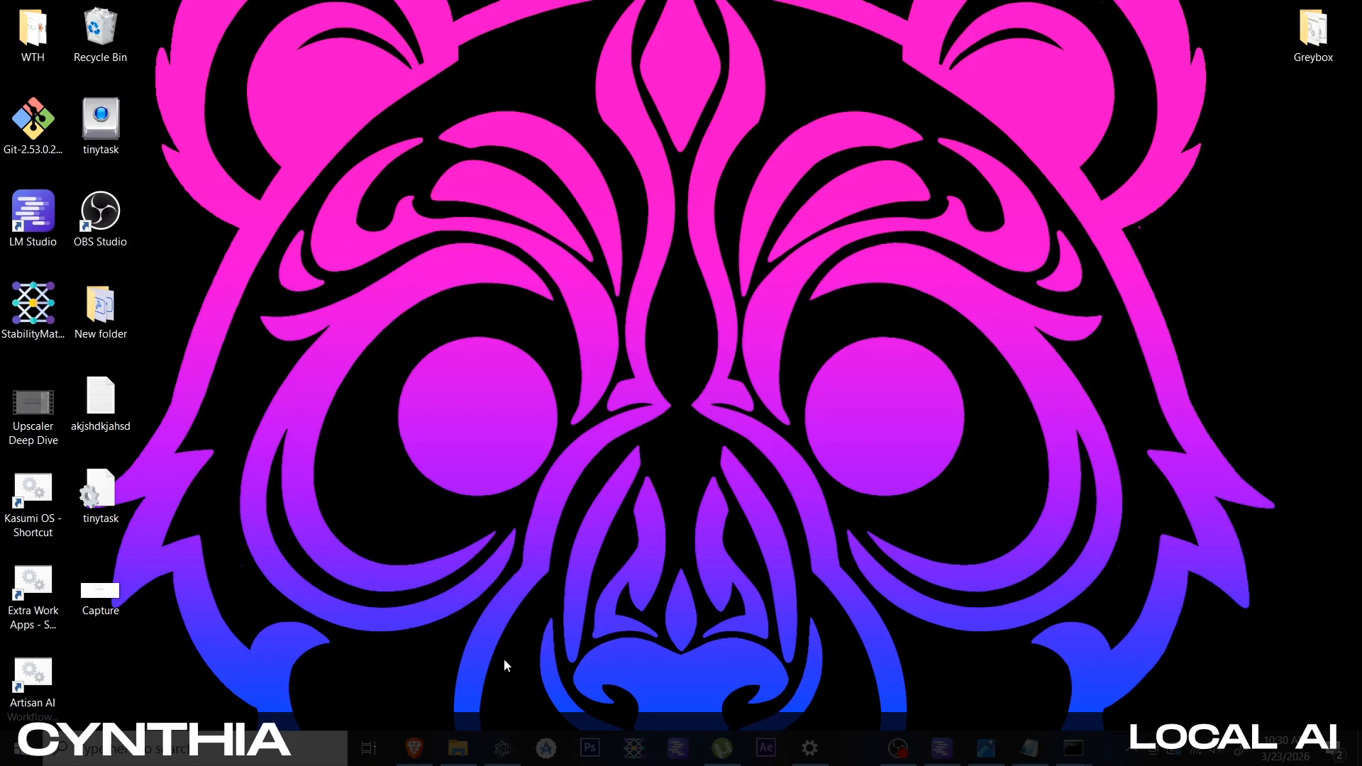
{"action": "left_click", "coordinate": [410, 753]}
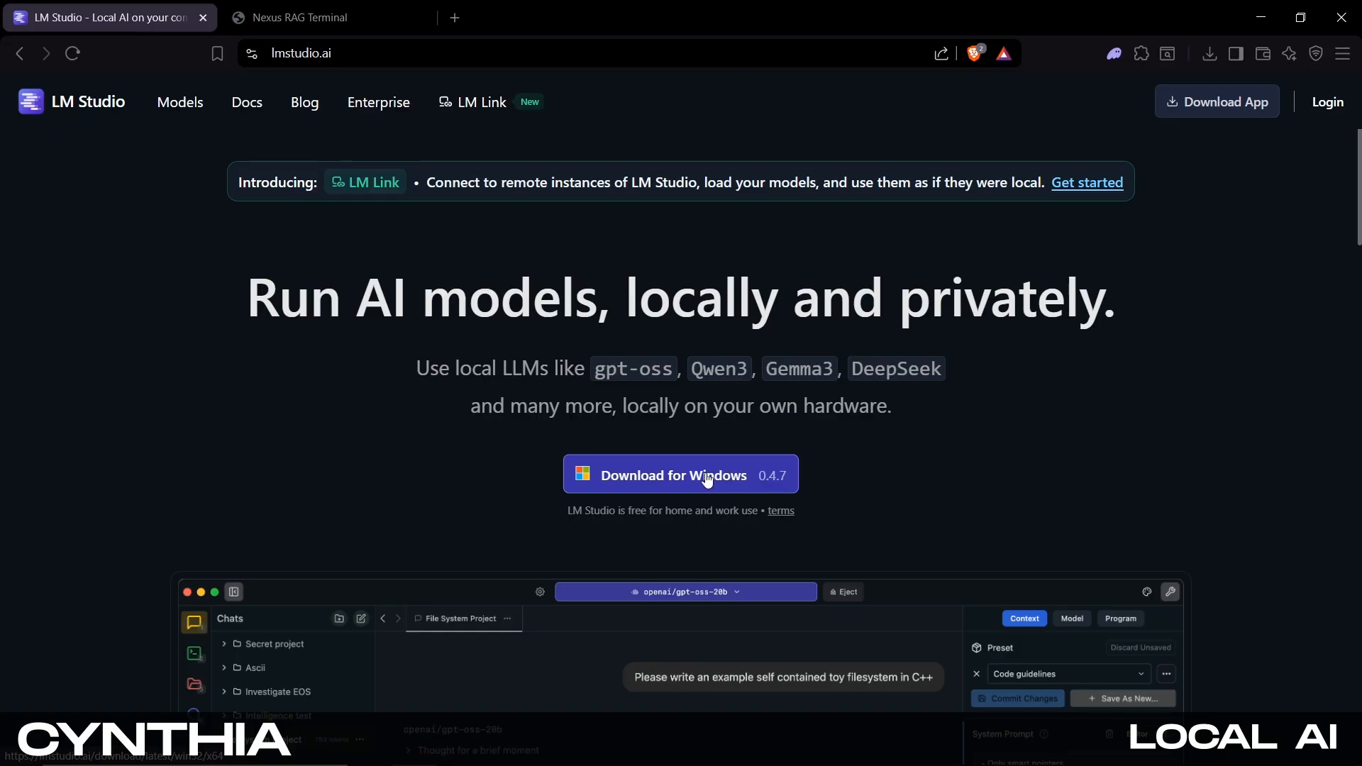
{"action": "left_click_drag", "start_coordinate": [377, 53], "coordinate": [250, 56]}
{"action": "left_click", "coordinate": [161, 376]}
{"action": "scroll", "coordinate": [456, 398], "scroll_direction": "down", "scroll_amount": 20}
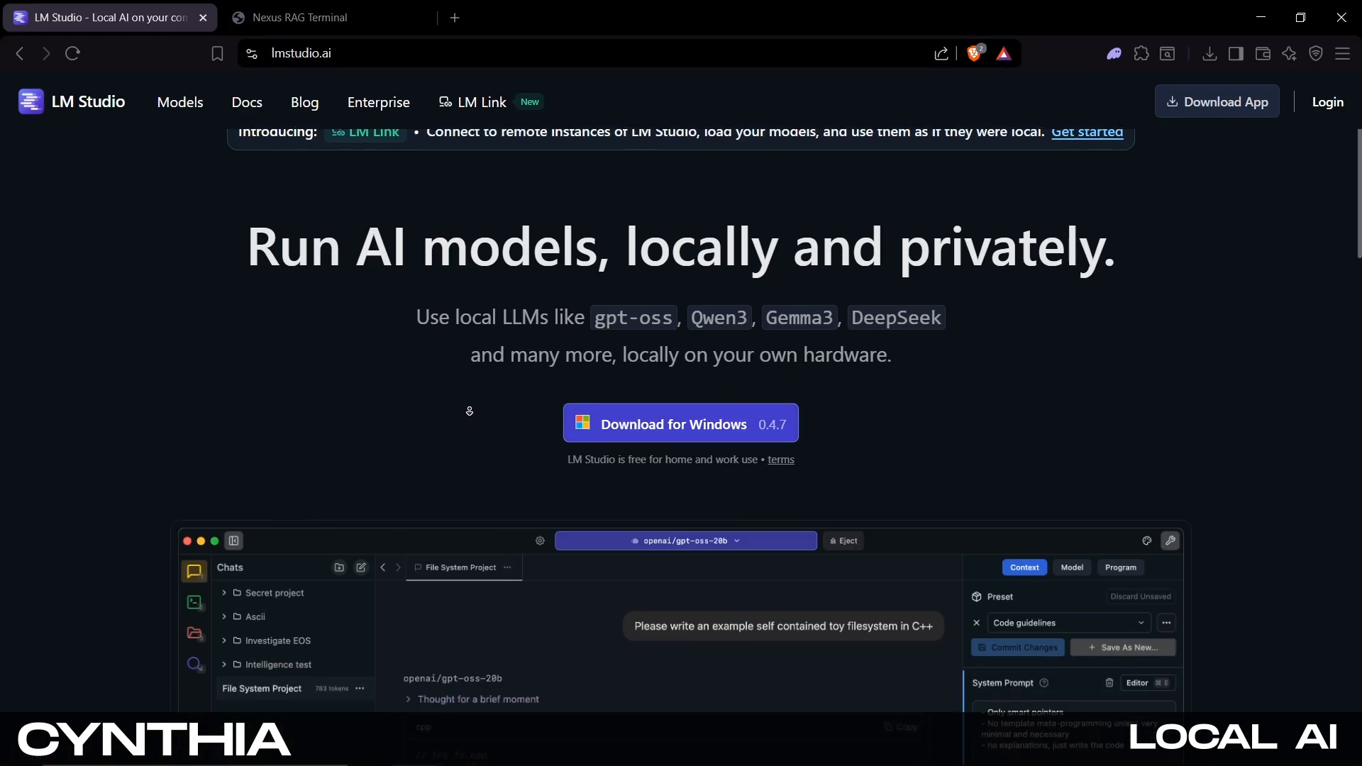
{"action": "scroll", "coordinate": [390, 451], "scroll_direction": "up", "scroll_amount": 20}
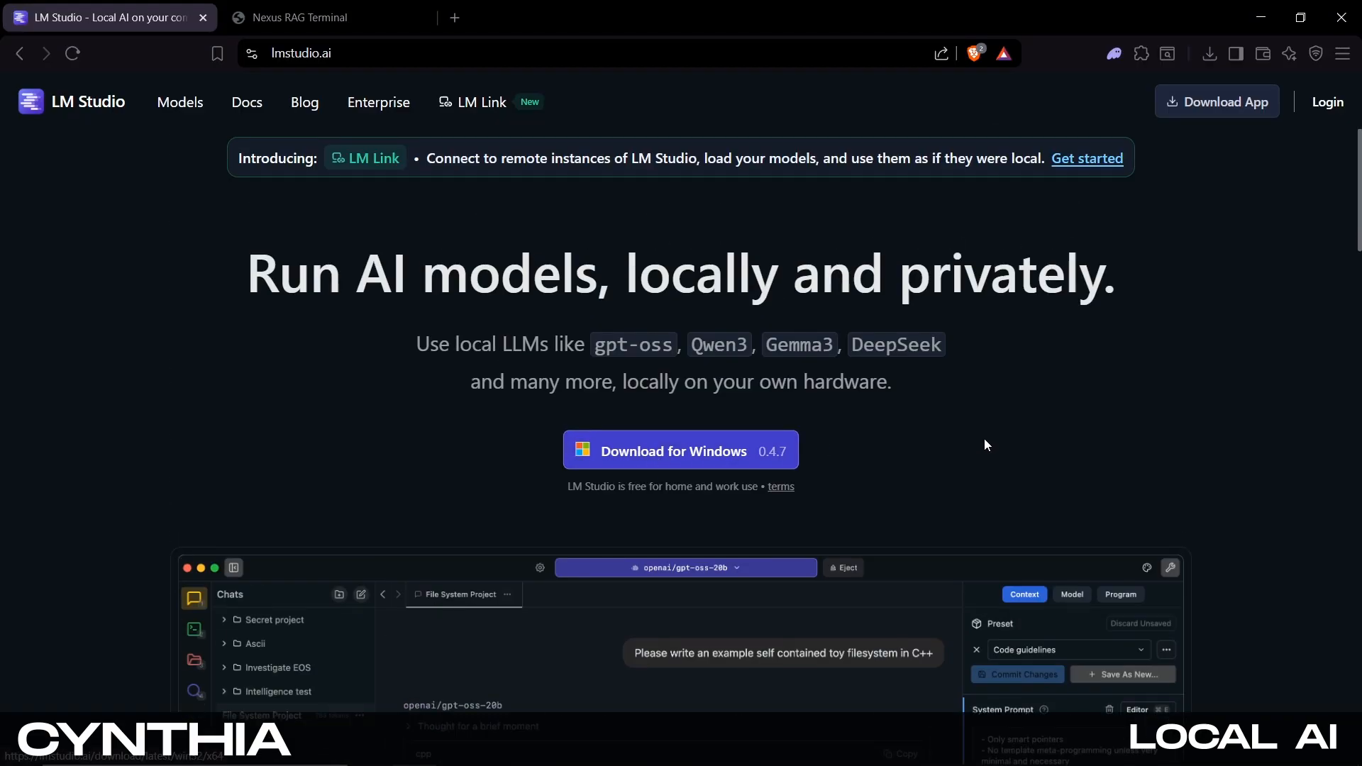
{"action": "left_click", "coordinate": [744, 458]}
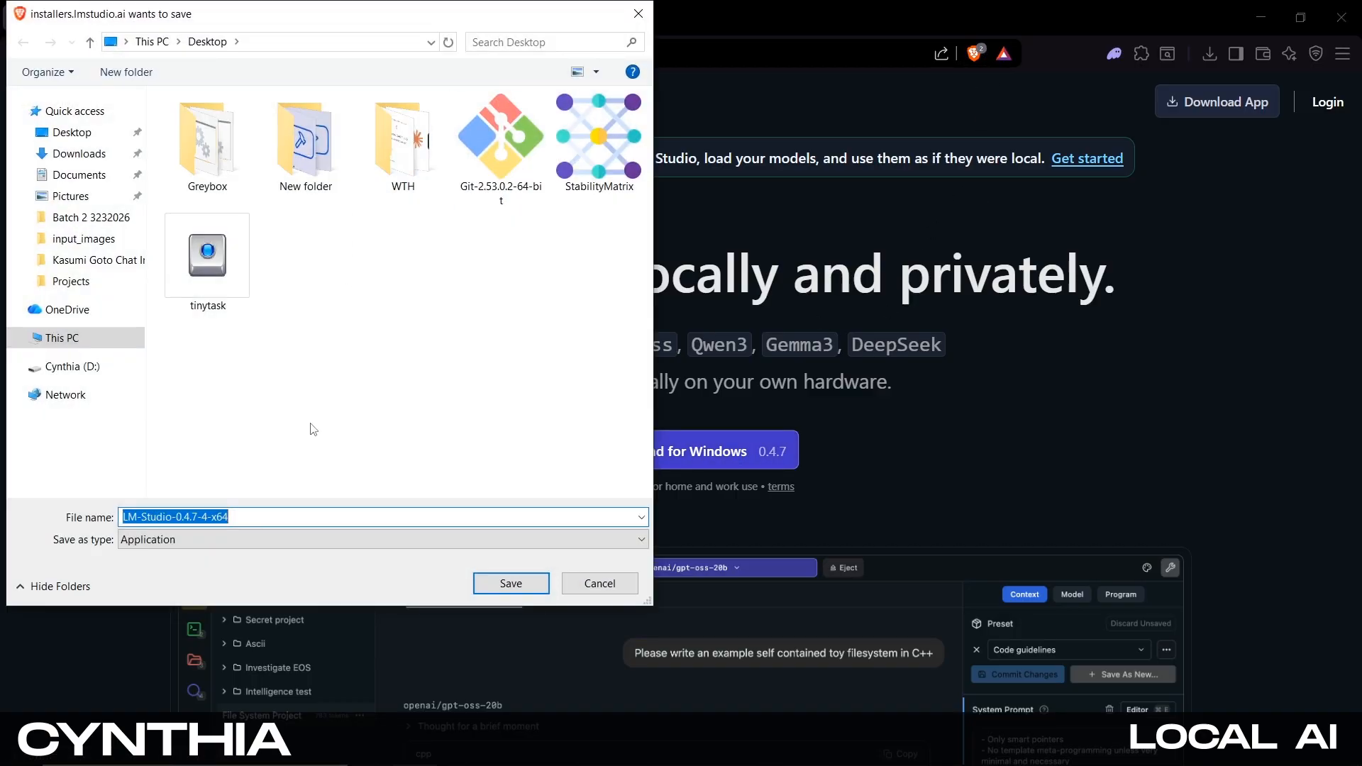
{"action": "left_click", "coordinate": [515, 585]}
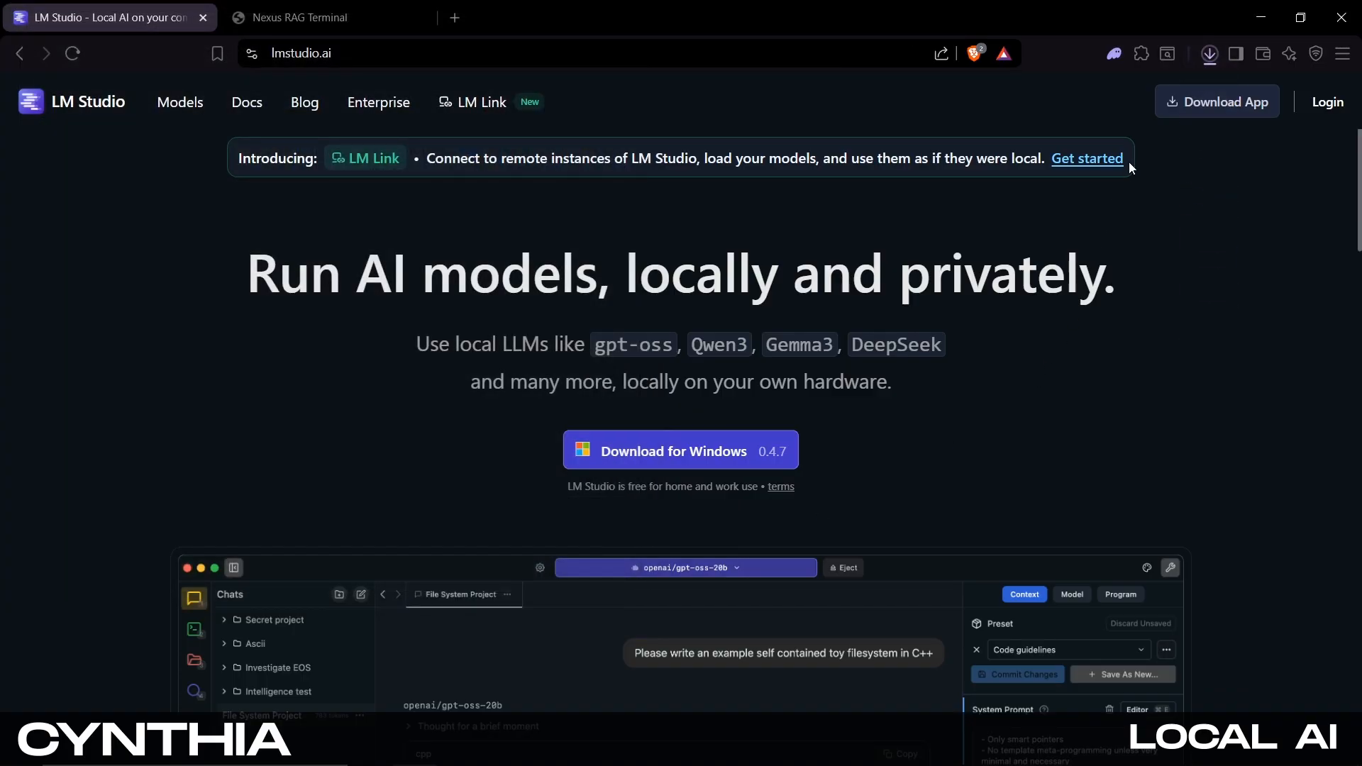
Check the installer's progress in the browser's download history, then minimize the browser
{"action": "left_click", "coordinate": [1211, 53]}
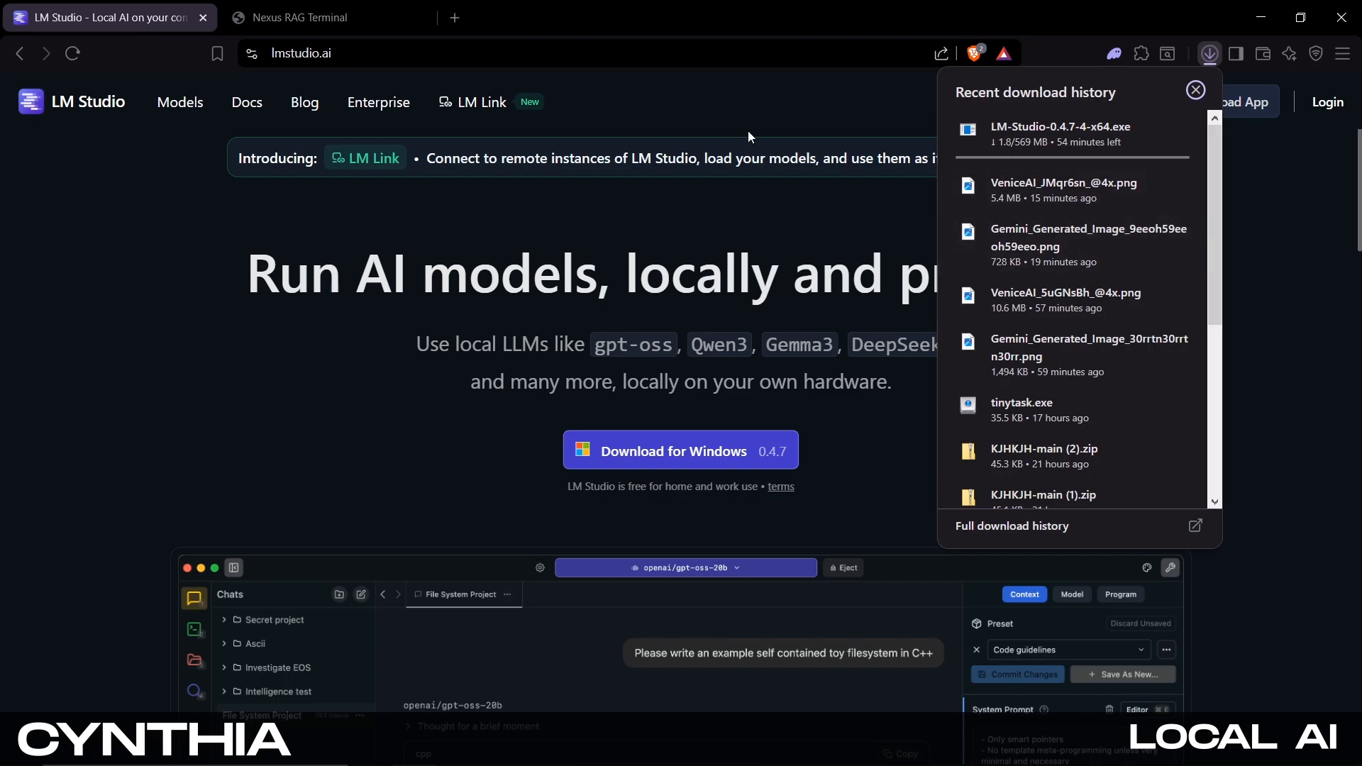
{"action": "left_click", "coordinate": [743, 99]}
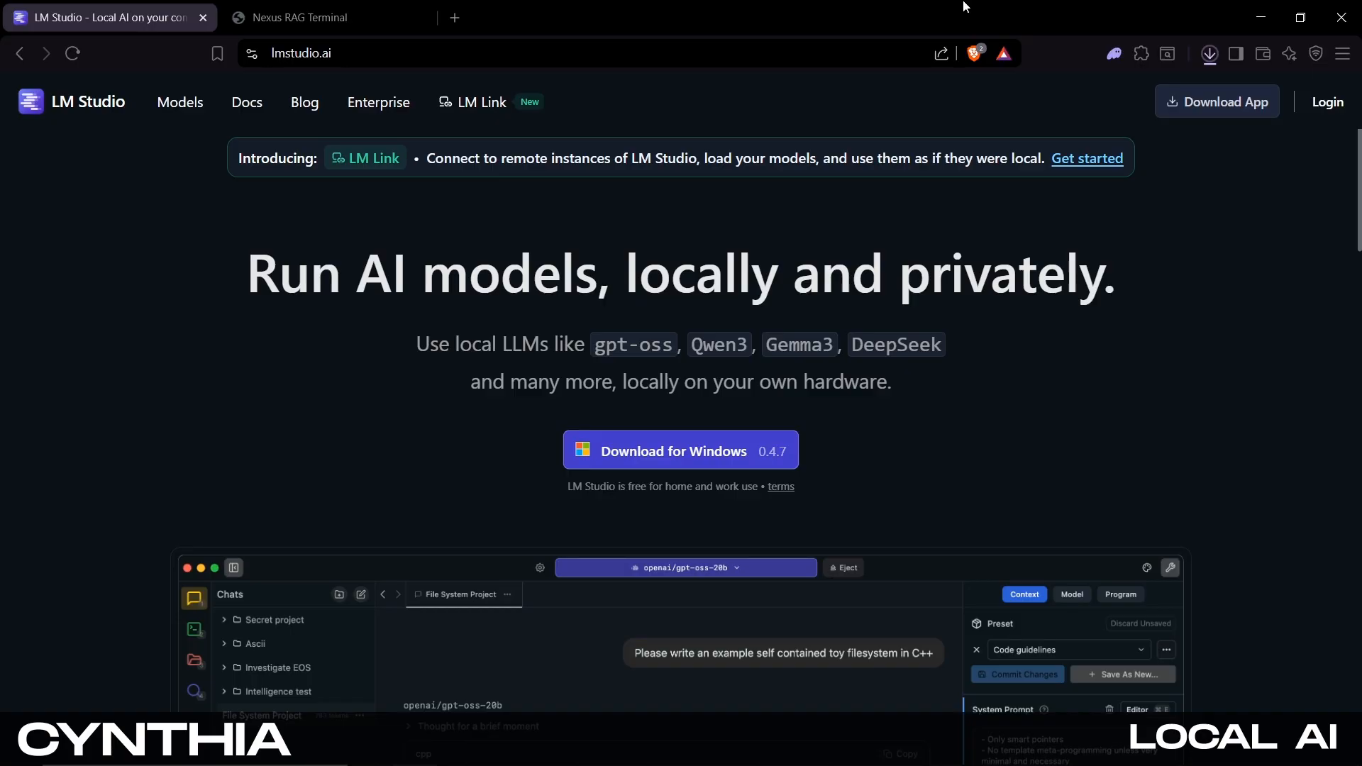
{"action": "left_click", "coordinate": [1259, 17]}
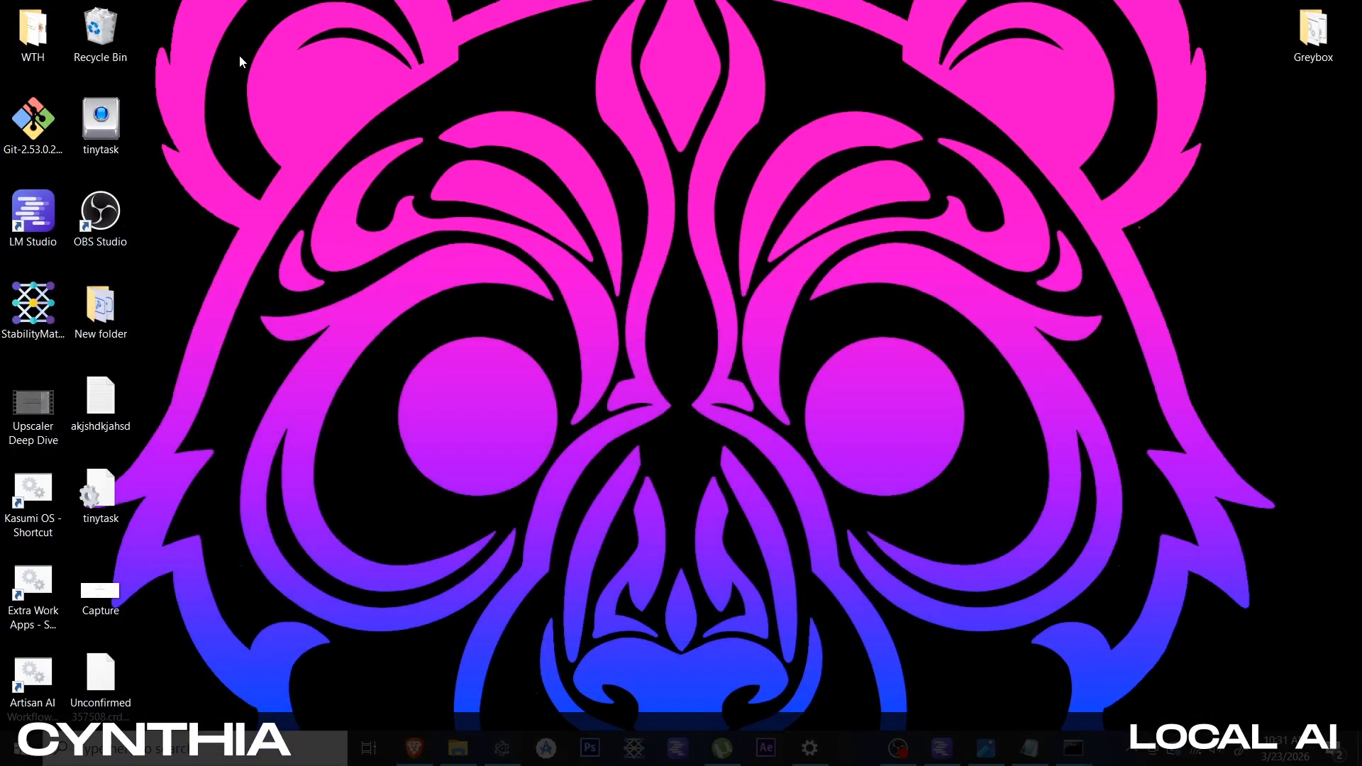
Move the LM Studio desktop shortcut beside the Greybox folder and open the LM Studio app
{"action": "left_click_drag", "start_coordinate": [21, 245], "coordinate": [1341, 145]}
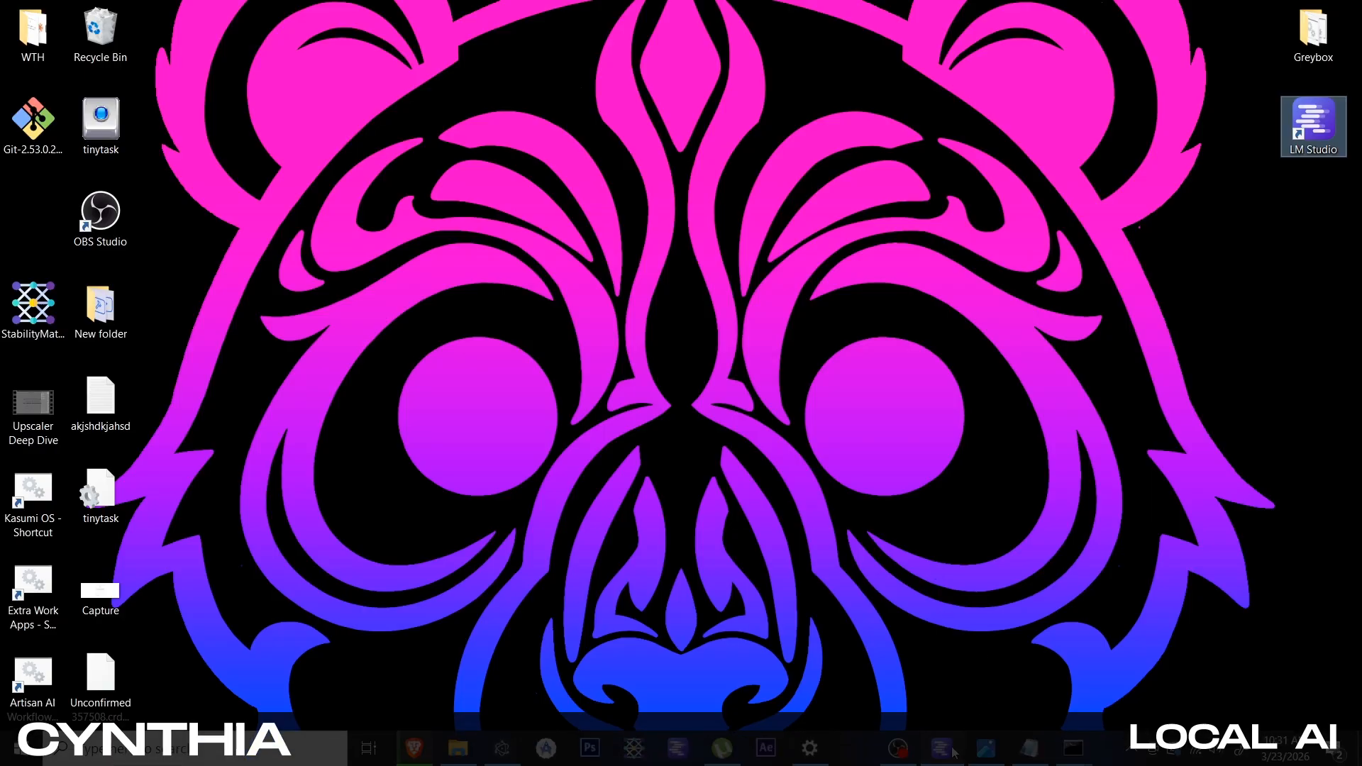
{"action": "left_click", "coordinate": [954, 751]}
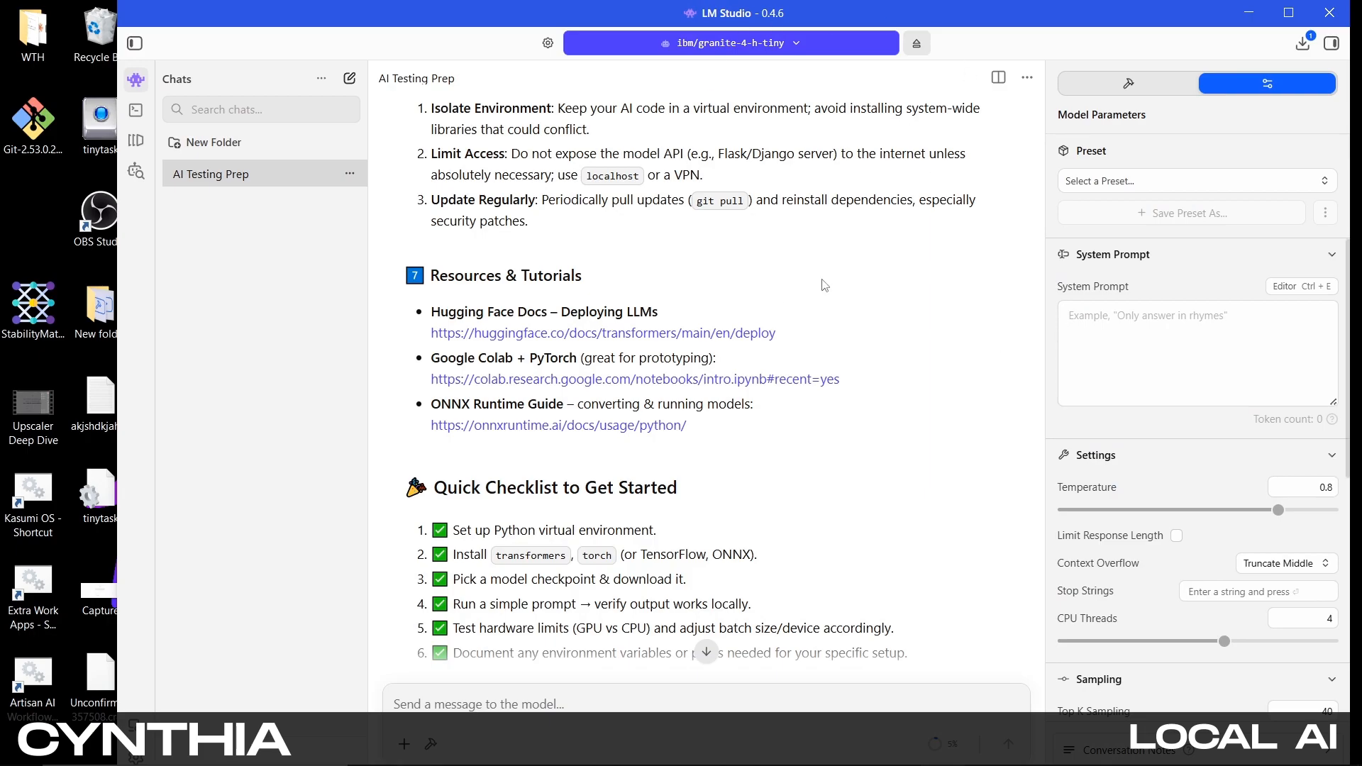
Open the My Models list of installed LLMs and maximize the LM Studio window
{"action": "left_click", "coordinate": [144, 139]}
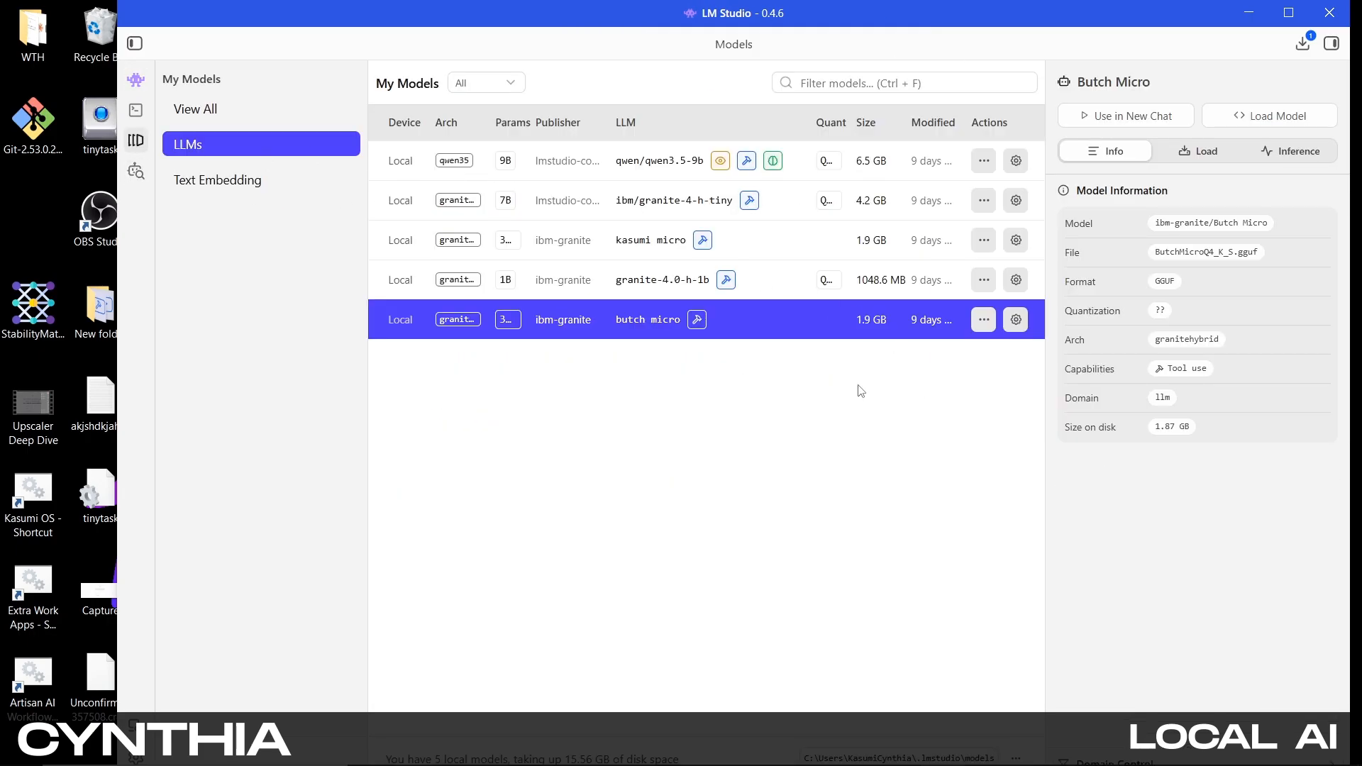
{"action": "left_click", "coordinate": [1288, 13]}
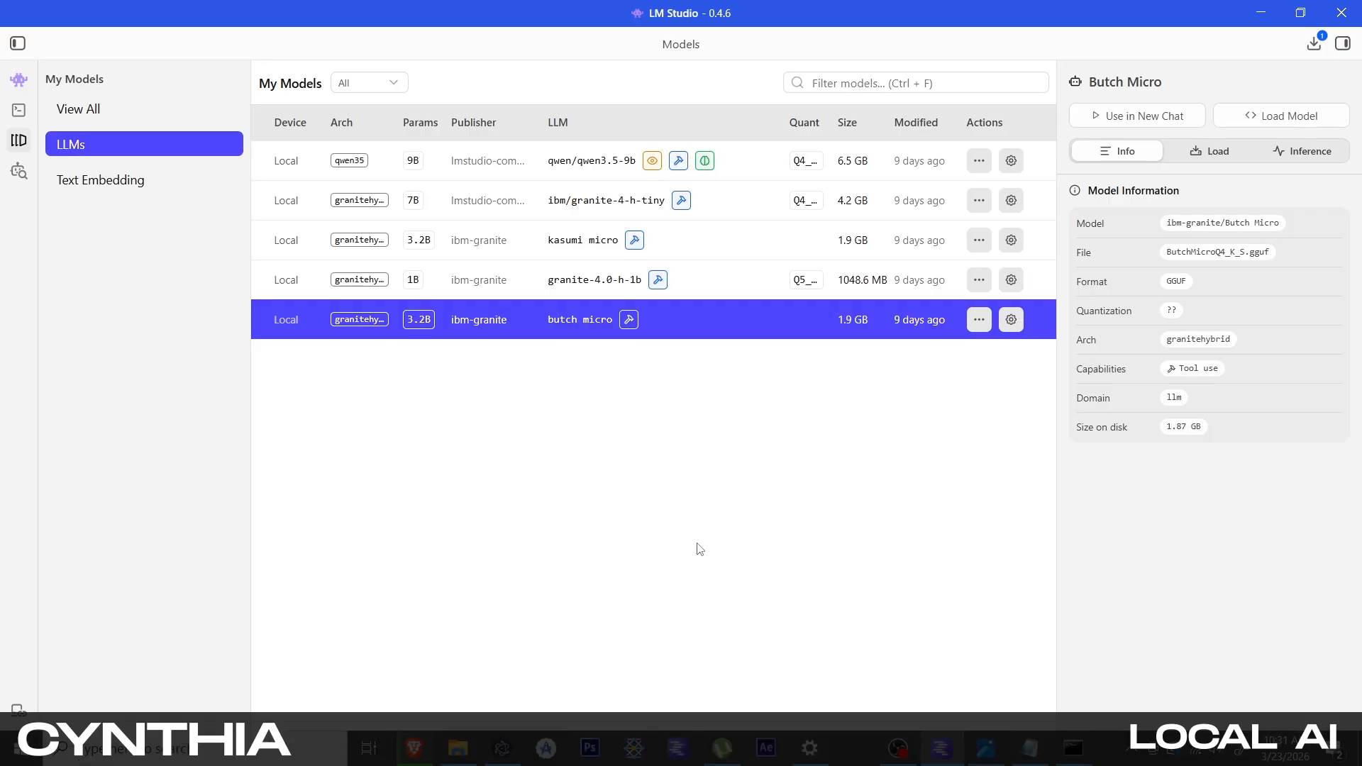
Browse the .lmstudio models folder in File Explorer, then close the Explorer window
{"action": "left_click", "coordinate": [458, 749]}
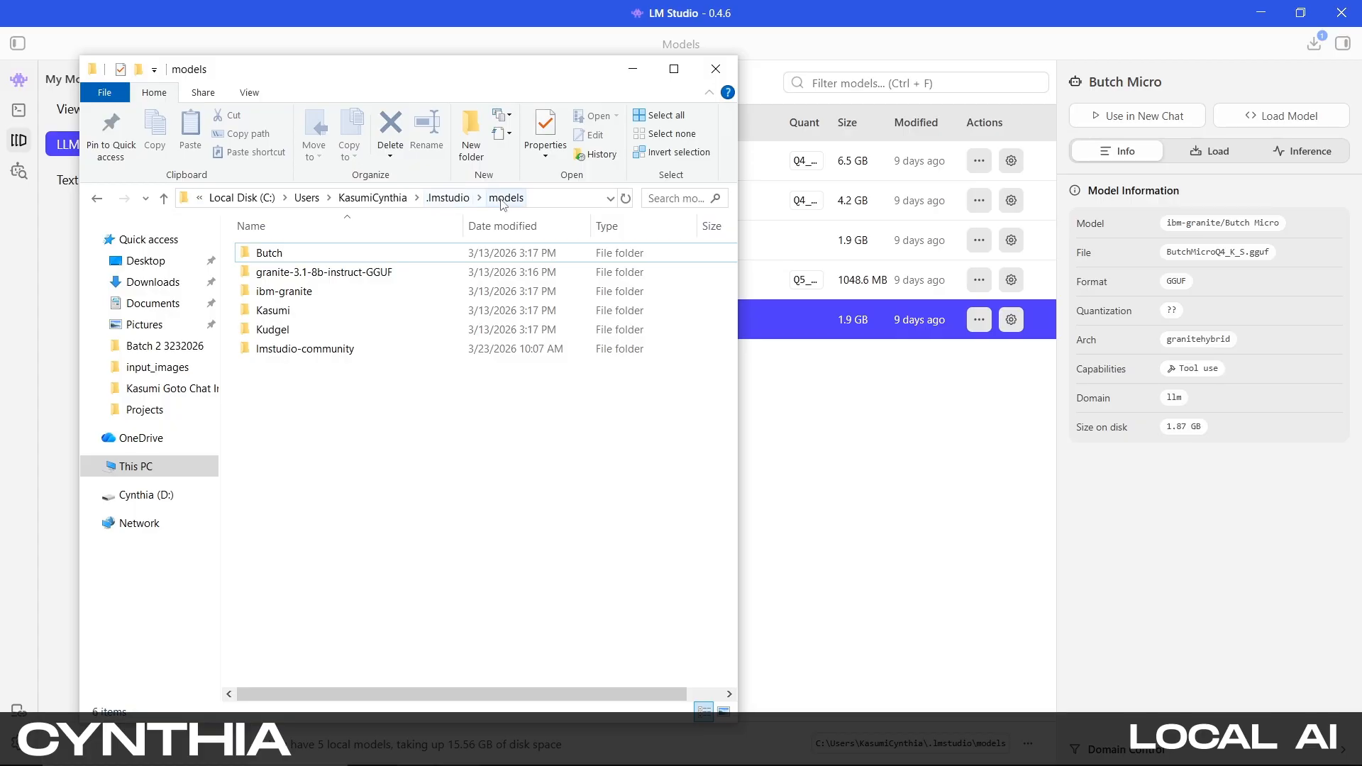
{"action": "left_click", "coordinate": [454, 199]}
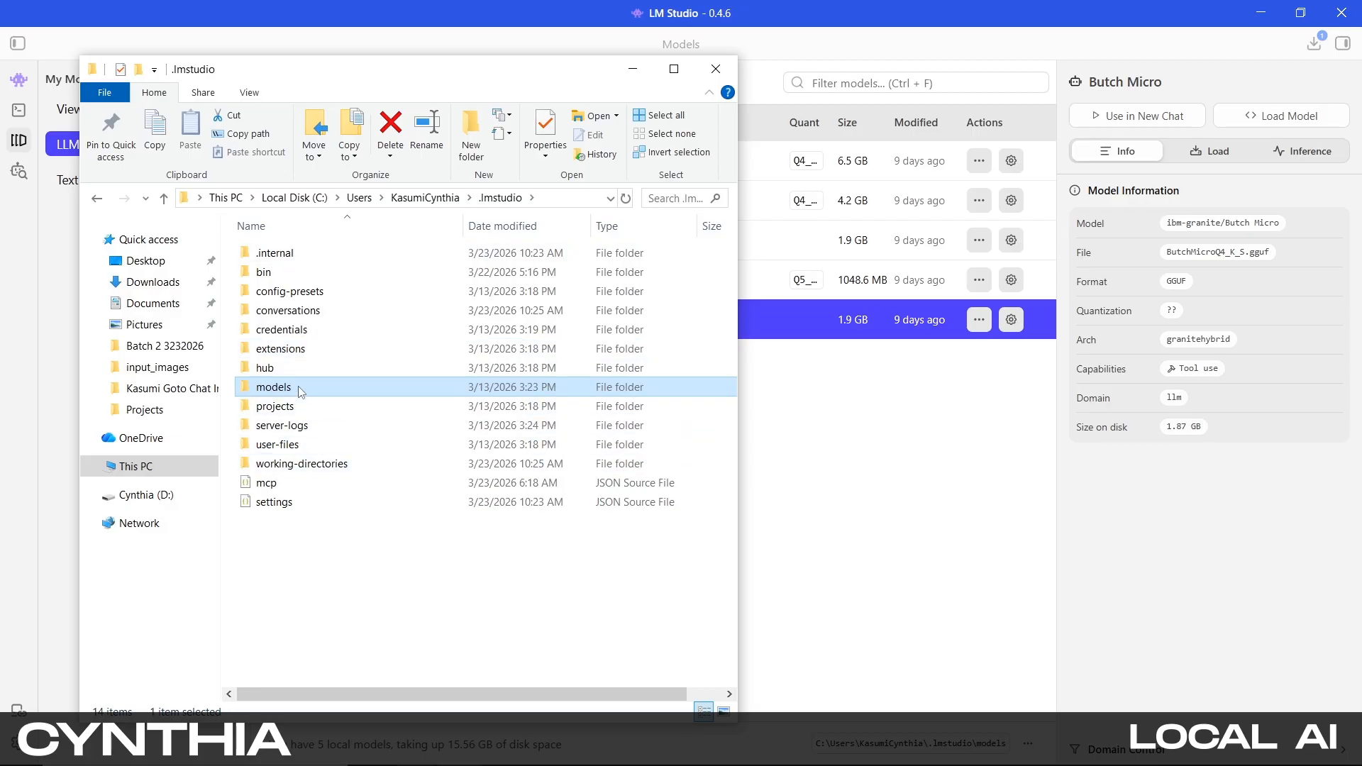
{"action": "mouse_move", "coordinate": [282, 395]}
{"action": "double_click", "coordinate": [298, 388]}
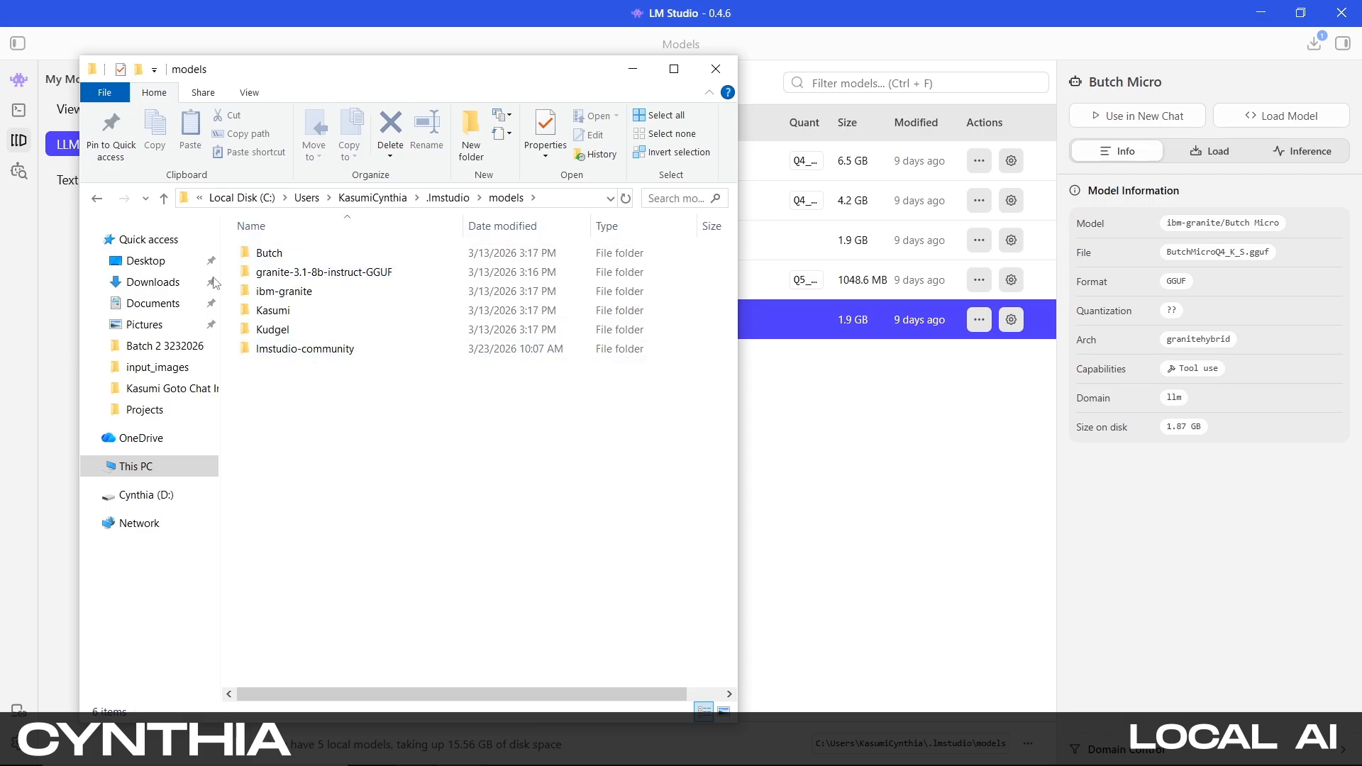
{"action": "mouse_move", "coordinate": [268, 345]}
{"action": "left_click", "coordinate": [633, 69]}
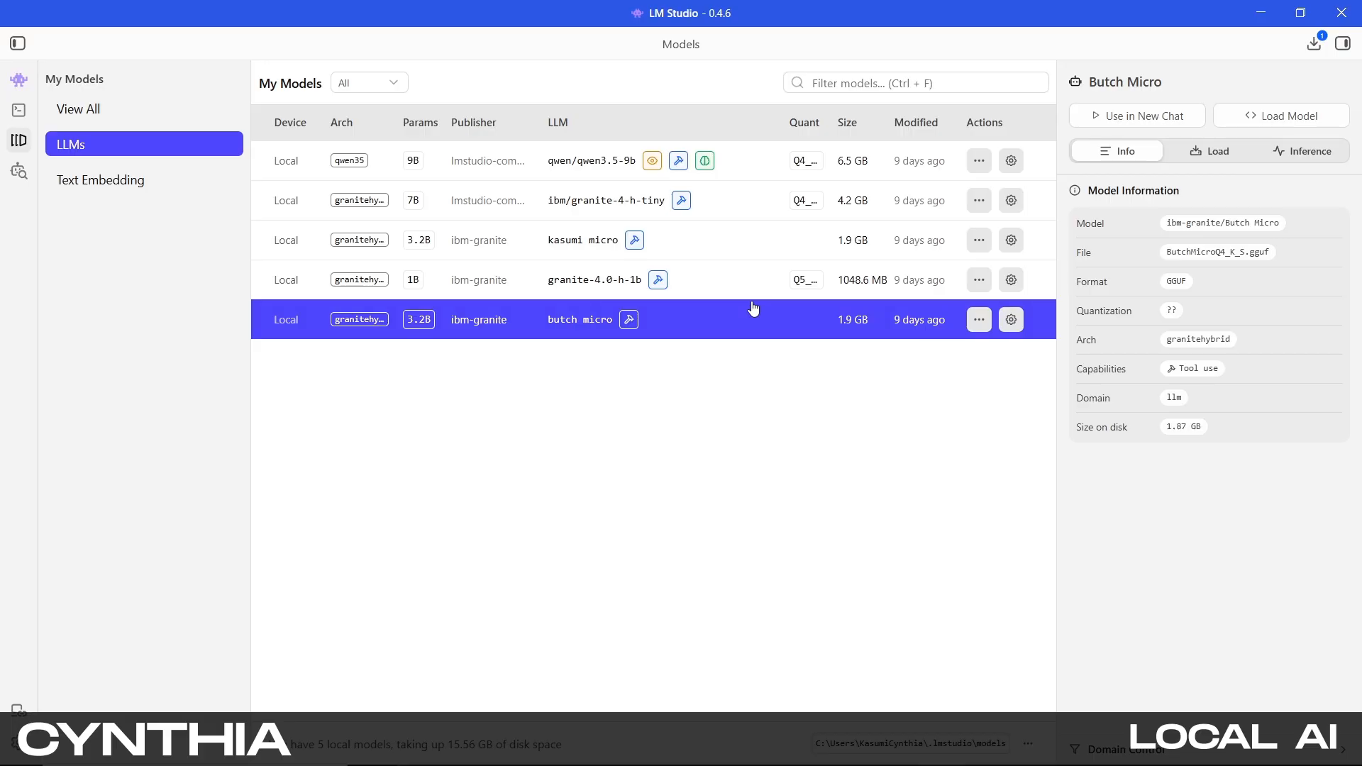
Open the model search and clear the Gemma query to show the staff picks
{"action": "left_click", "coordinate": [19, 171]}
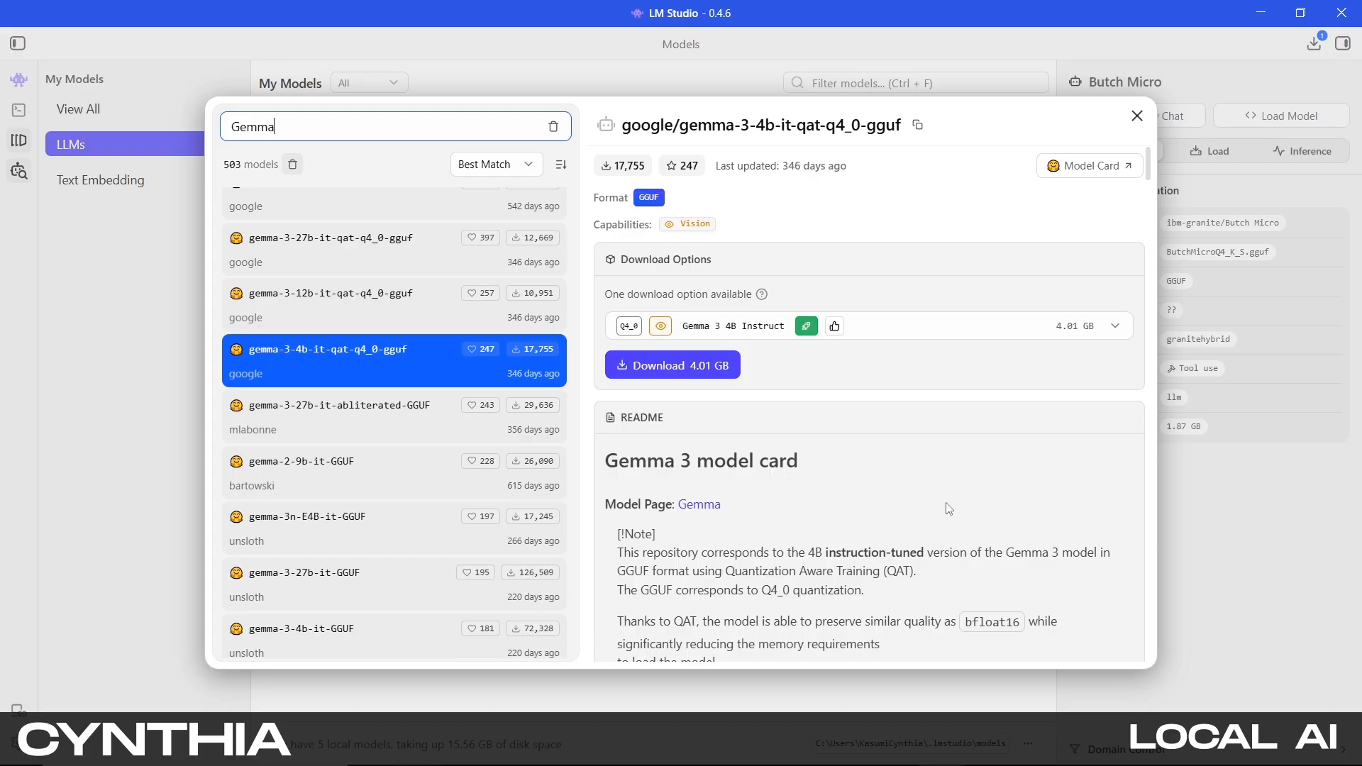
{"action": "scroll", "coordinate": [539, 374], "scroll_direction": "up", "scroll_amount": 10}
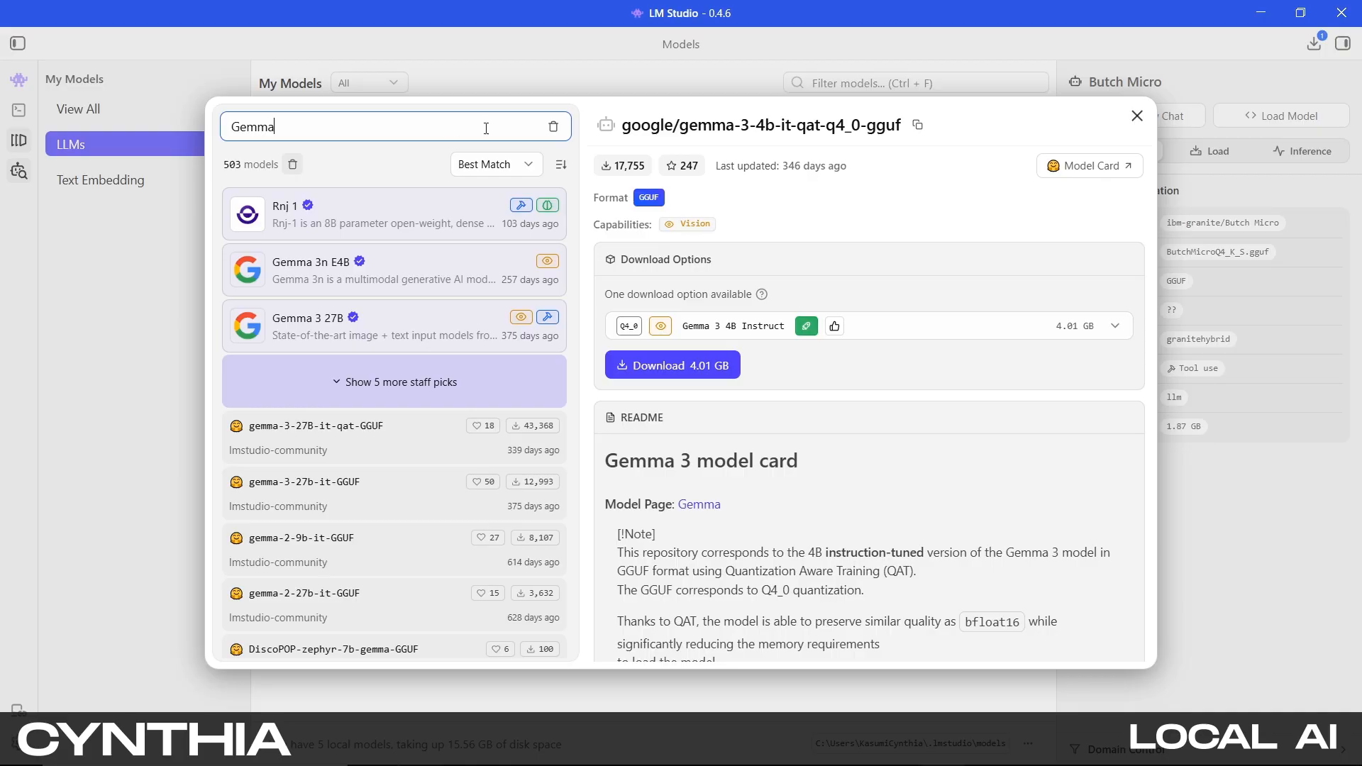
{"action": "left_click", "coordinate": [553, 127]}
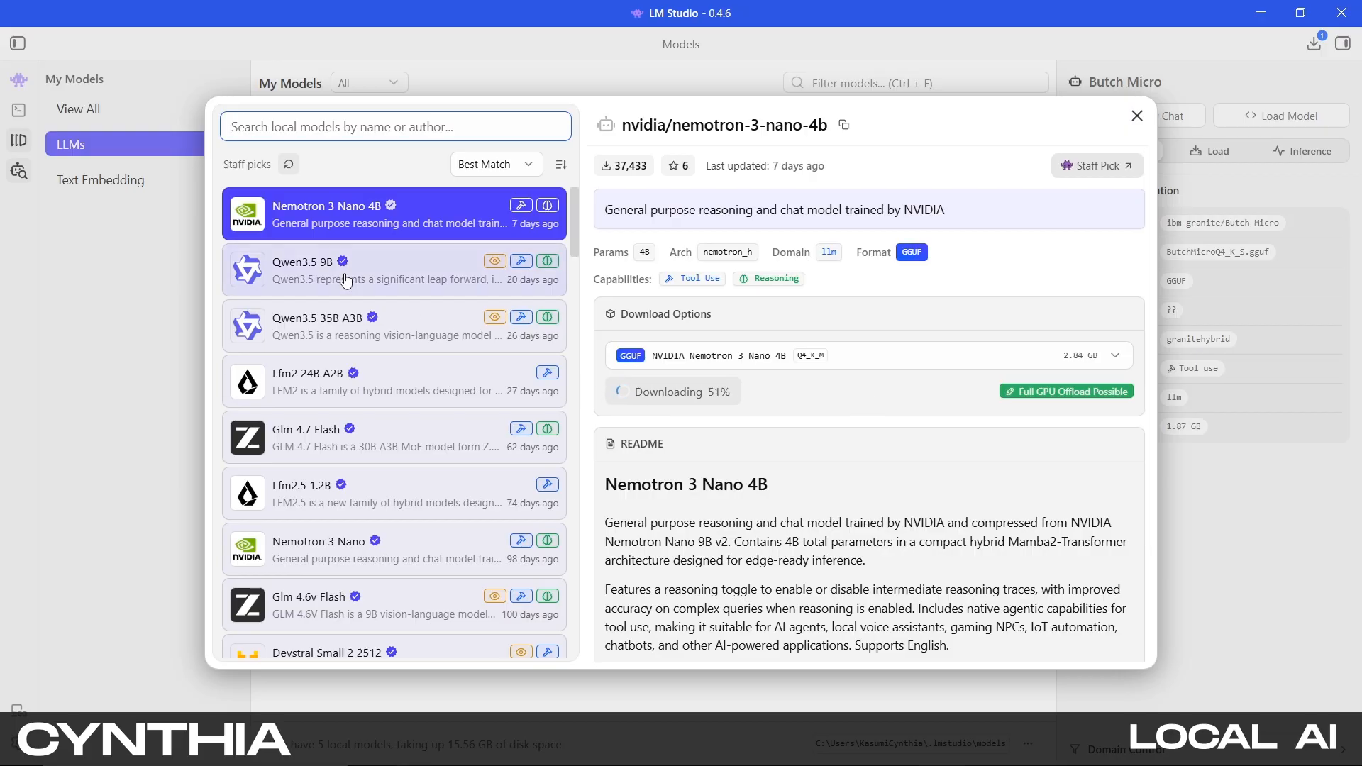
Browse the staff picks and view the details of Qwen3.5 35B A3B and Qwen3.5 9B
{"action": "scroll", "coordinate": [381, 318], "scroll_direction": "down", "scroll_amount": 4}
{"action": "scroll", "coordinate": [381, 318], "scroll_direction": "up", "scroll_amount": 3}
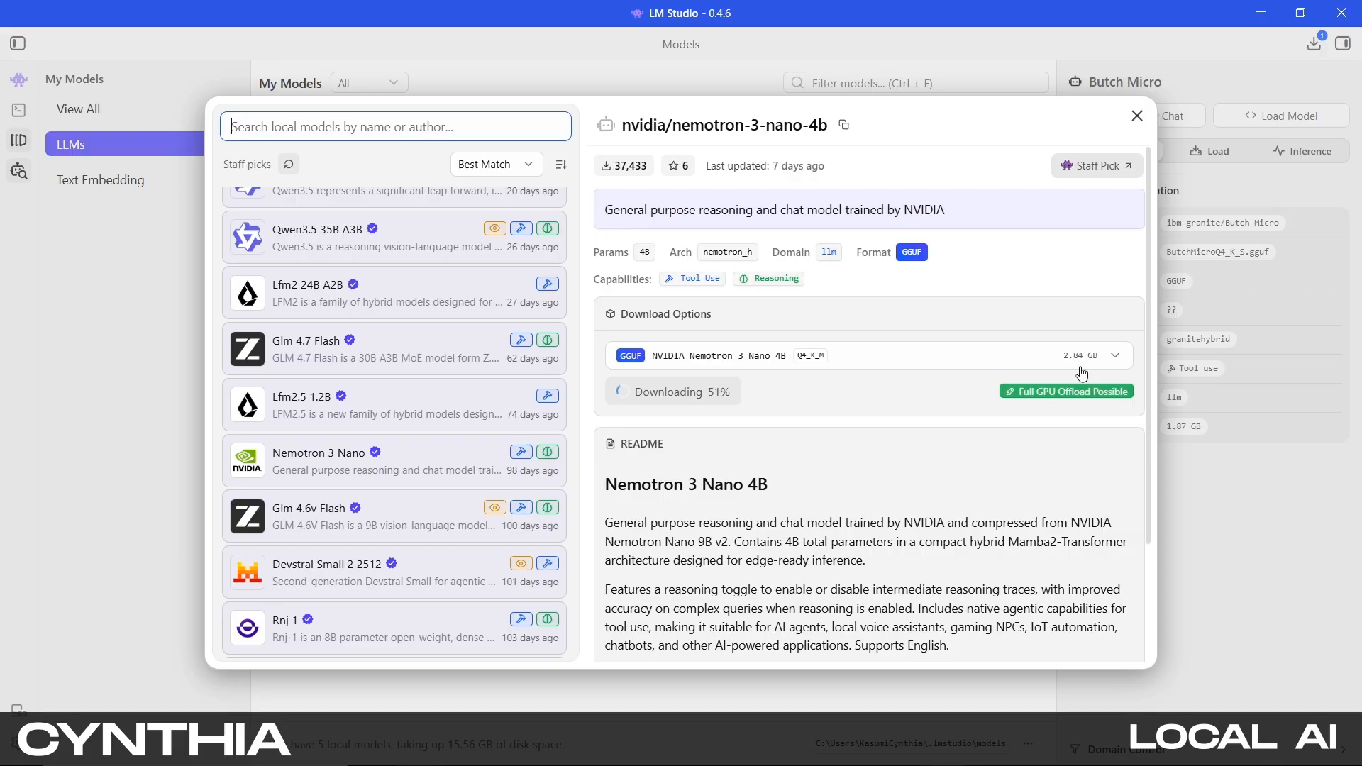
{"action": "mouse_move", "coordinate": [1083, 413]}
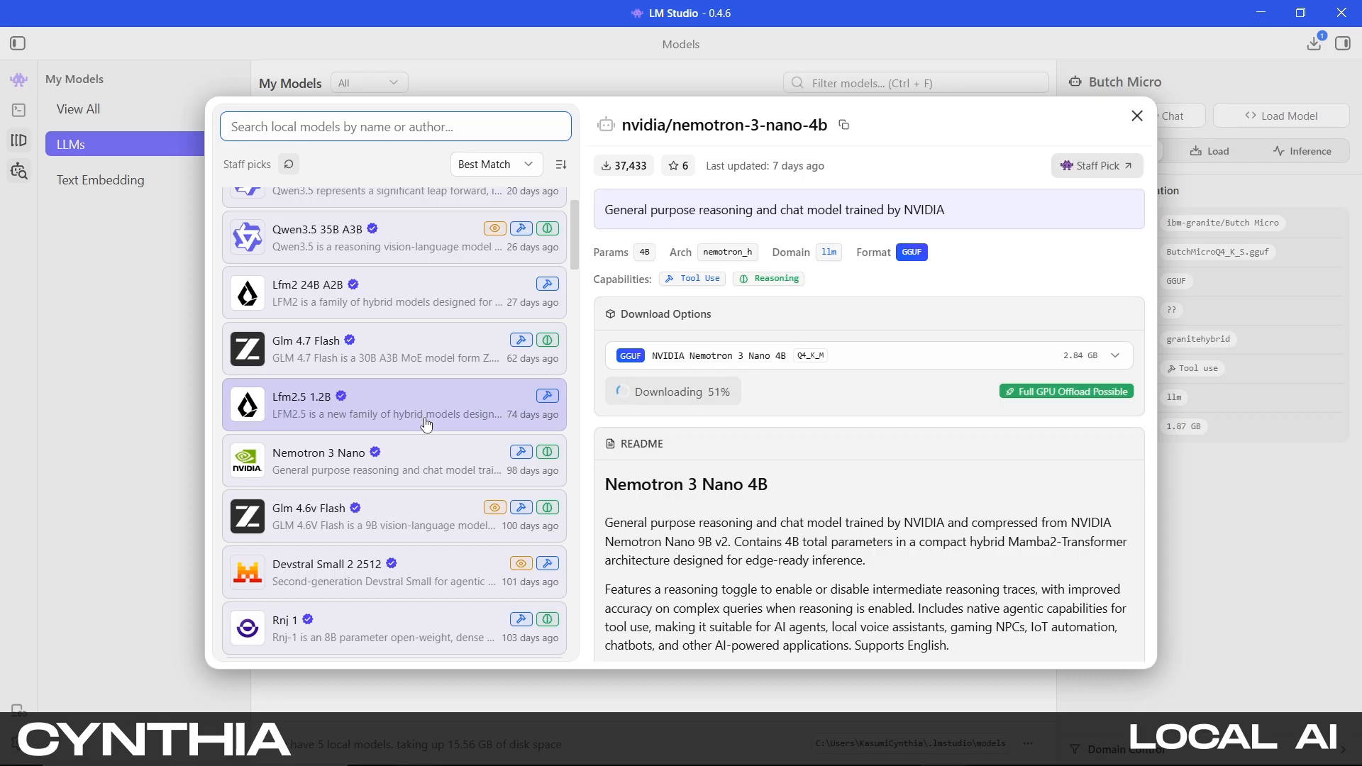
{"action": "scroll", "coordinate": [434, 397], "scroll_direction": "up", "scroll_amount": 2}
{"action": "left_click", "coordinate": [434, 334]}
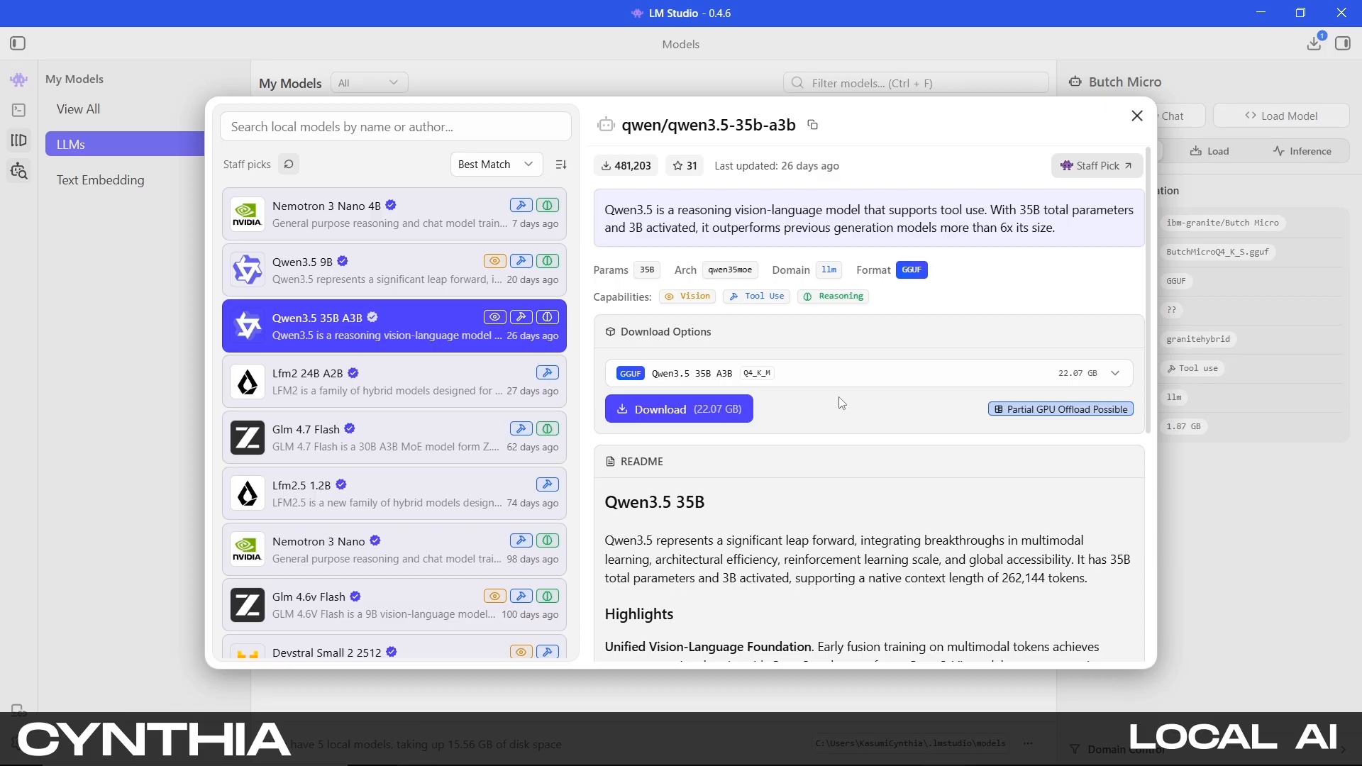
{"action": "key", "text": "Up"}
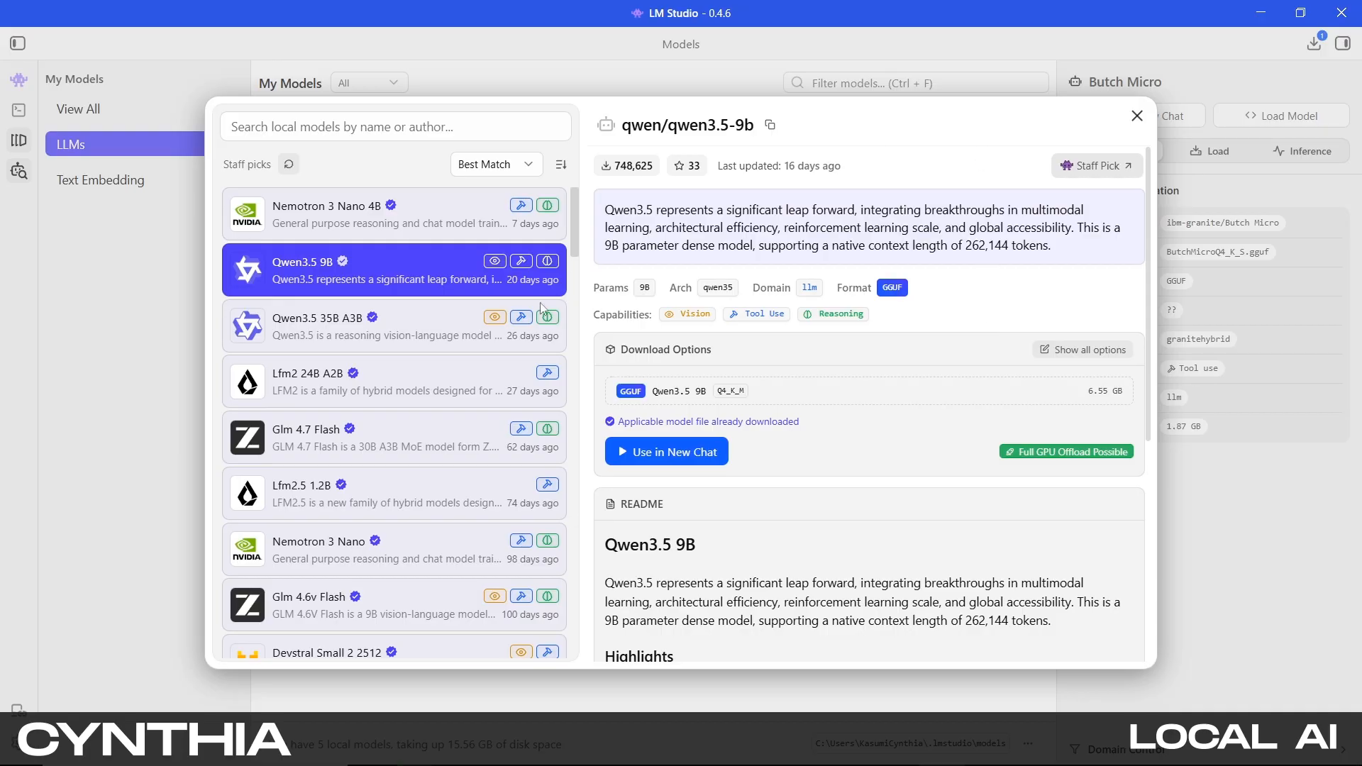
Scroll through the staff picks and open the GLM 4.7 Flash model details
{"action": "scroll", "coordinate": [526, 373], "scroll_direction": "down", "scroll_amount": 5}
{"action": "scroll", "coordinate": [526, 372], "scroll_direction": "down", "scroll_amount": 2}
{"action": "scroll", "coordinate": [426, 376], "scroll_direction": "up", "scroll_amount": 7}
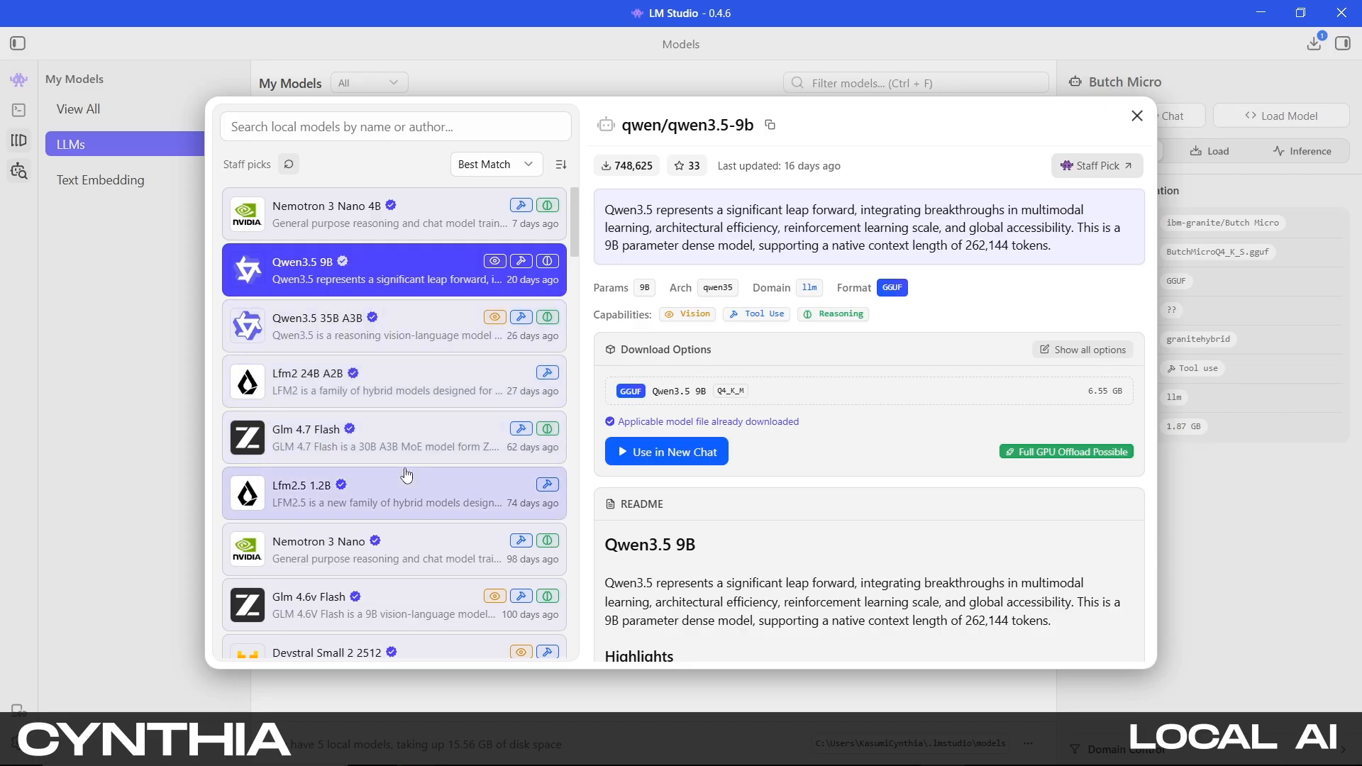
{"action": "left_click", "coordinate": [378, 444]}
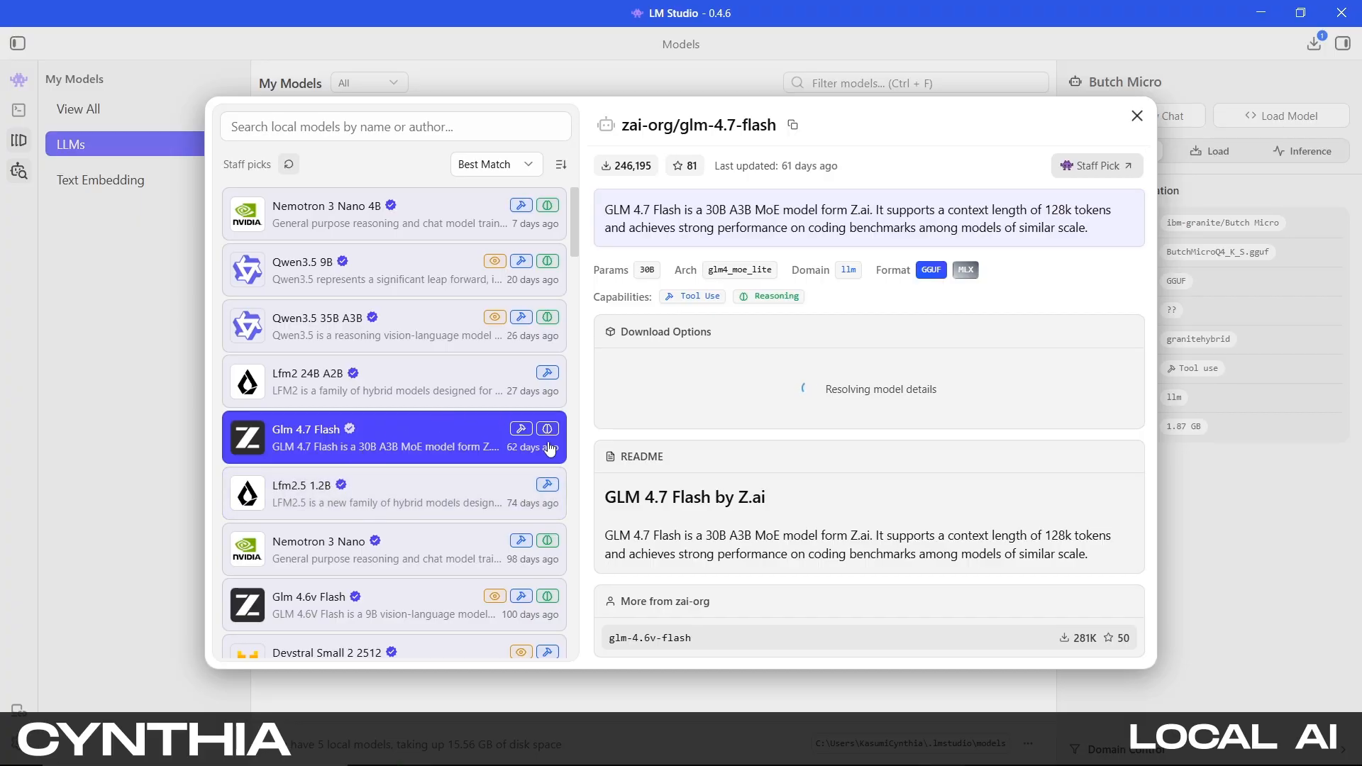
Open the GLM 4.6V Flash model details and review its download quantization options
{"action": "left_click", "coordinate": [426, 608]}
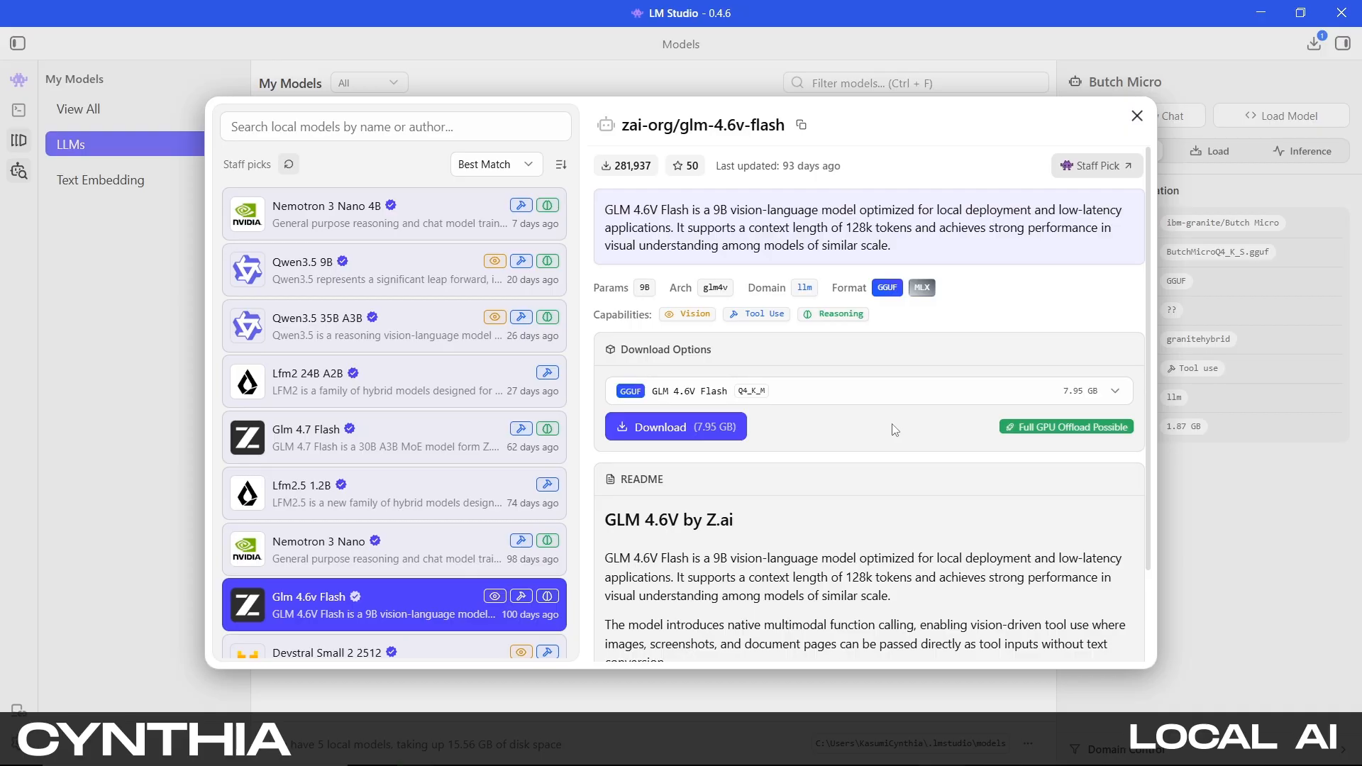
{"action": "left_click", "coordinate": [765, 395]}
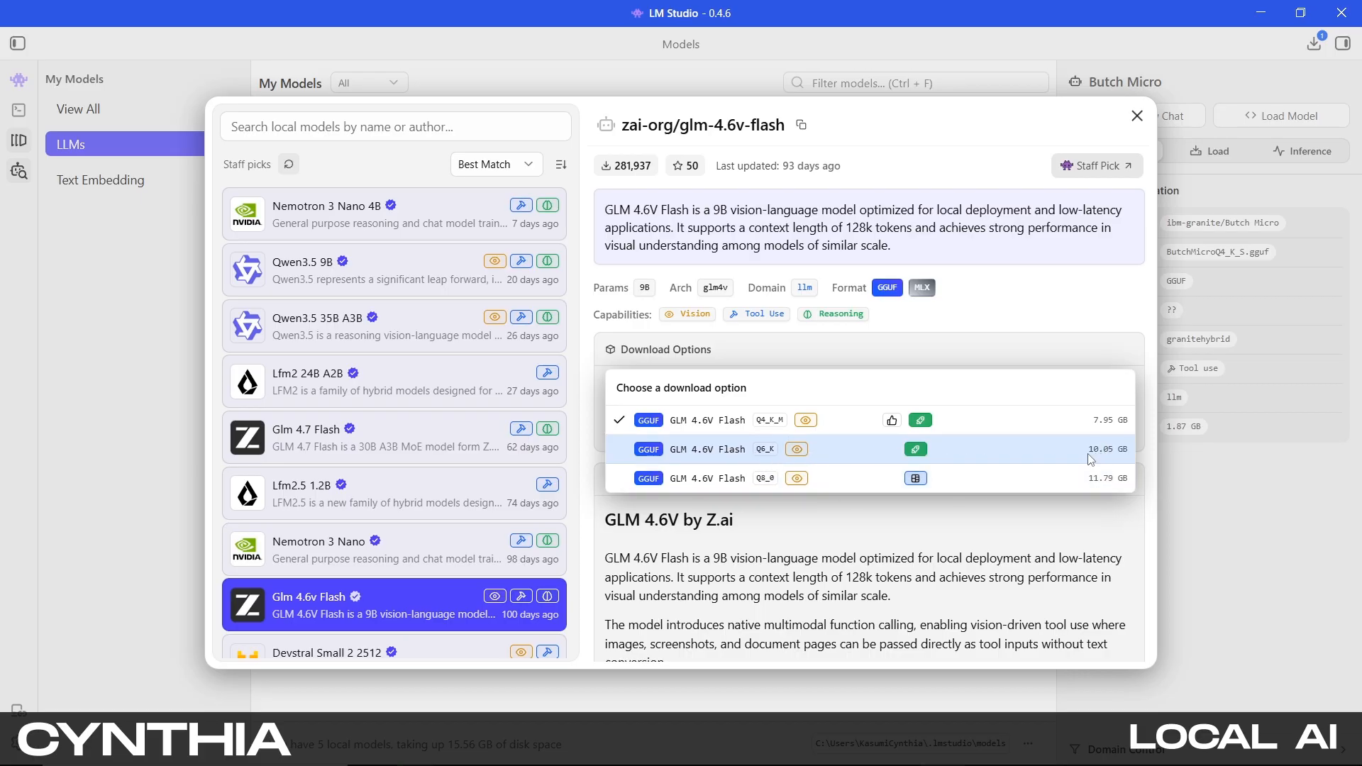
{"action": "left_click", "coordinate": [968, 342]}
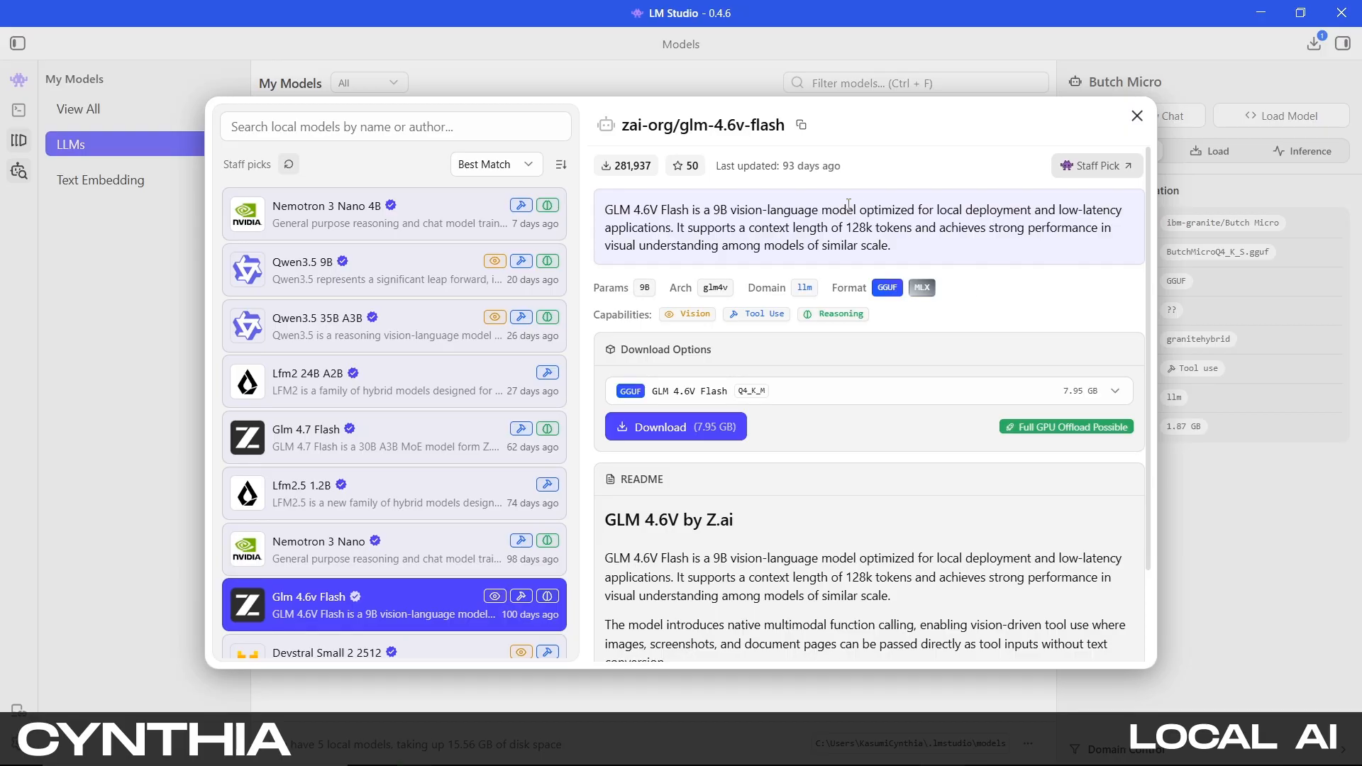
Open the Lfm2.5 1.2B model details
{"action": "mouse_move", "coordinate": [689, 321]}
{"action": "left_click", "coordinate": [499, 483]}
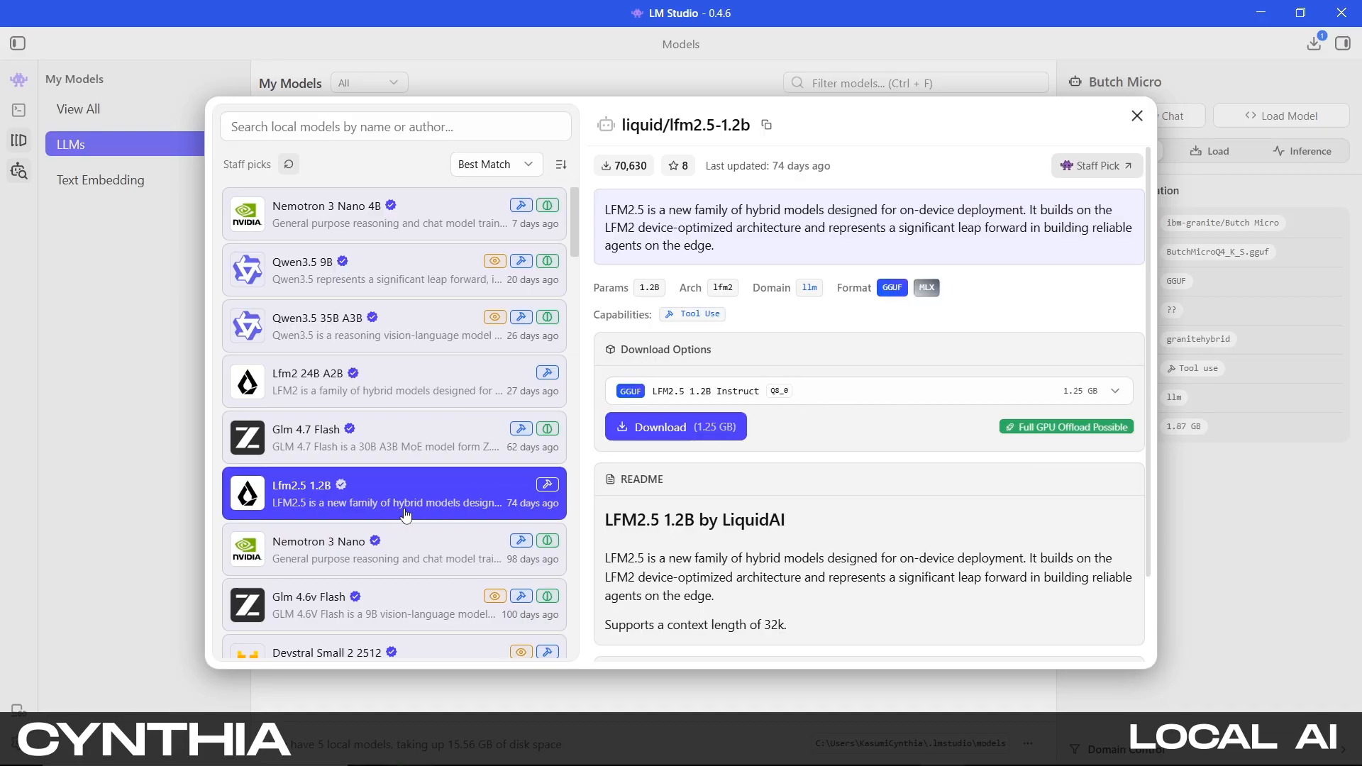
Reopen the Glm 4.7 Flash details, scroll the staff picks, and open the Devstral Small 2 2512 details
{"action": "left_click", "coordinate": [431, 446]}
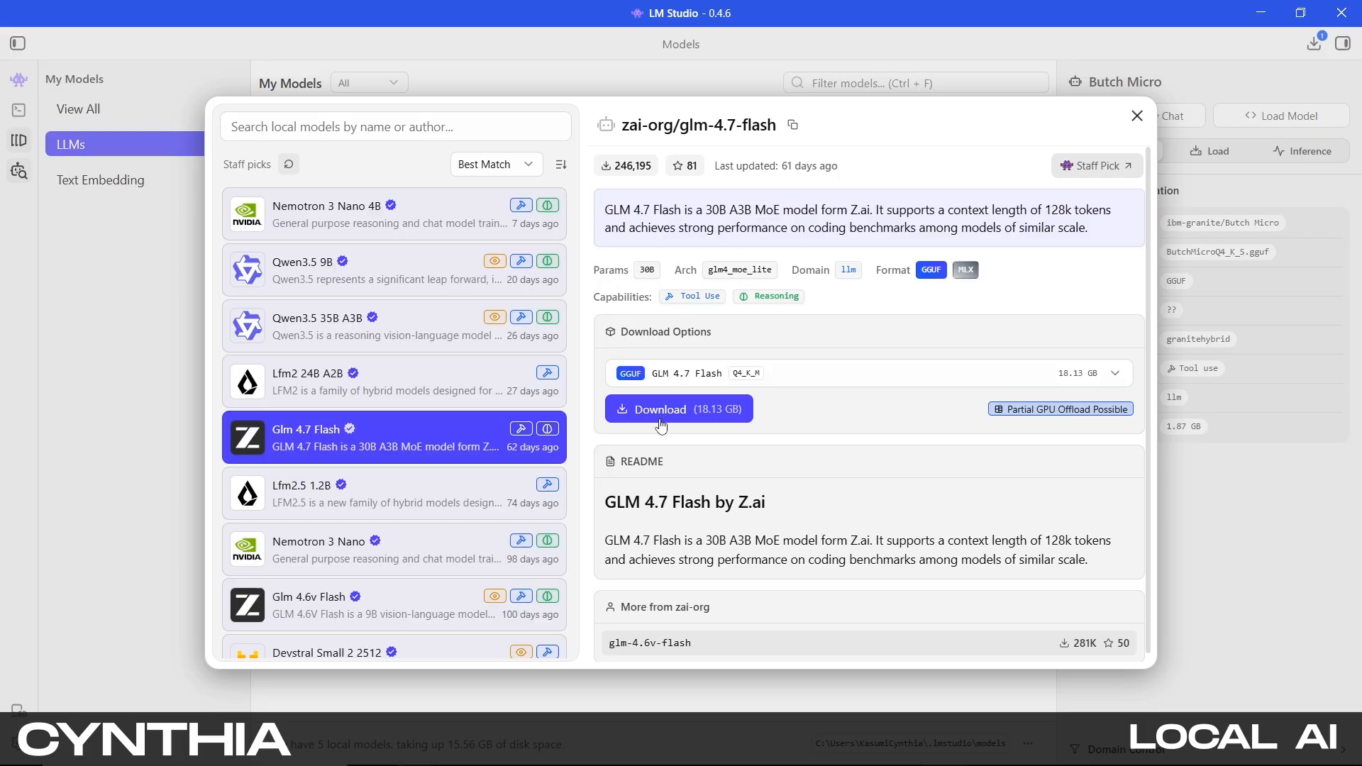
{"action": "scroll", "coordinate": [527, 474], "scroll_direction": "down", "scroll_amount": 3}
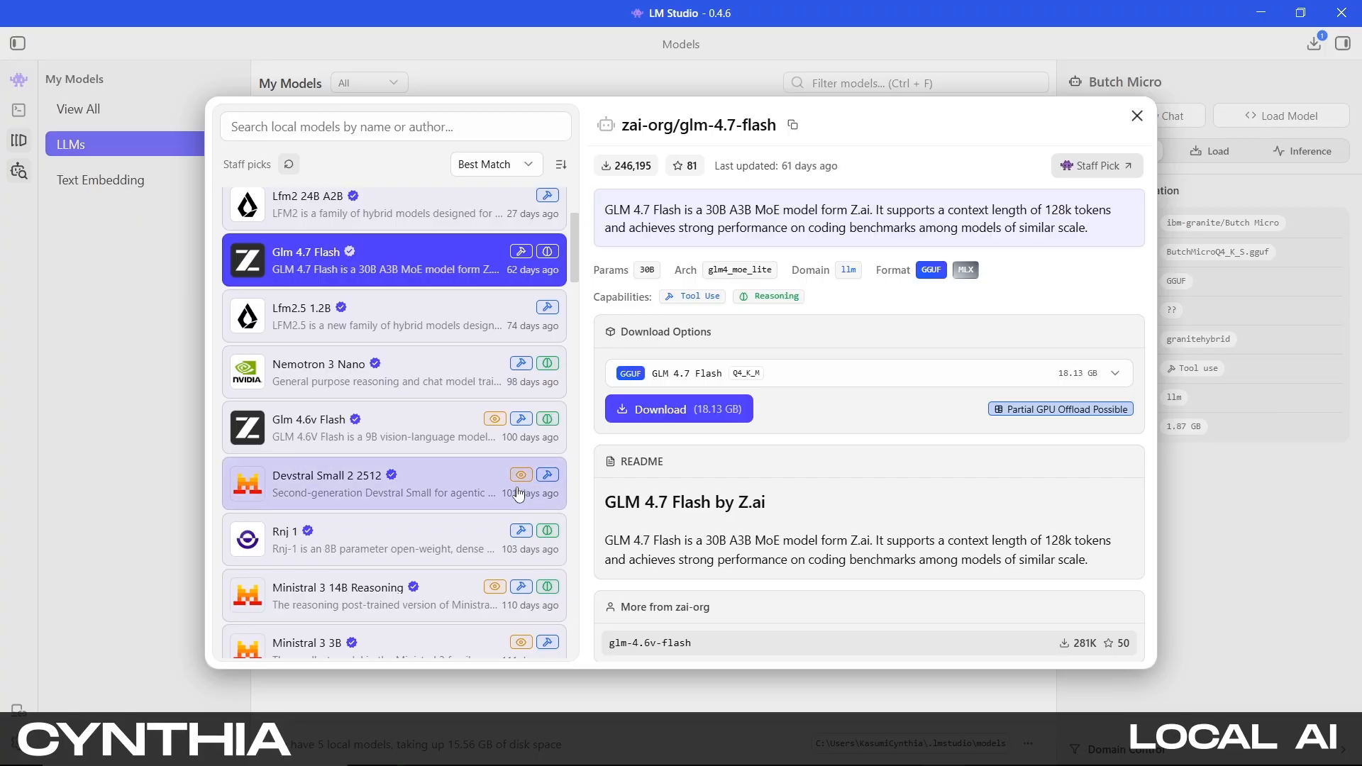
{"action": "left_click", "coordinate": [479, 491]}
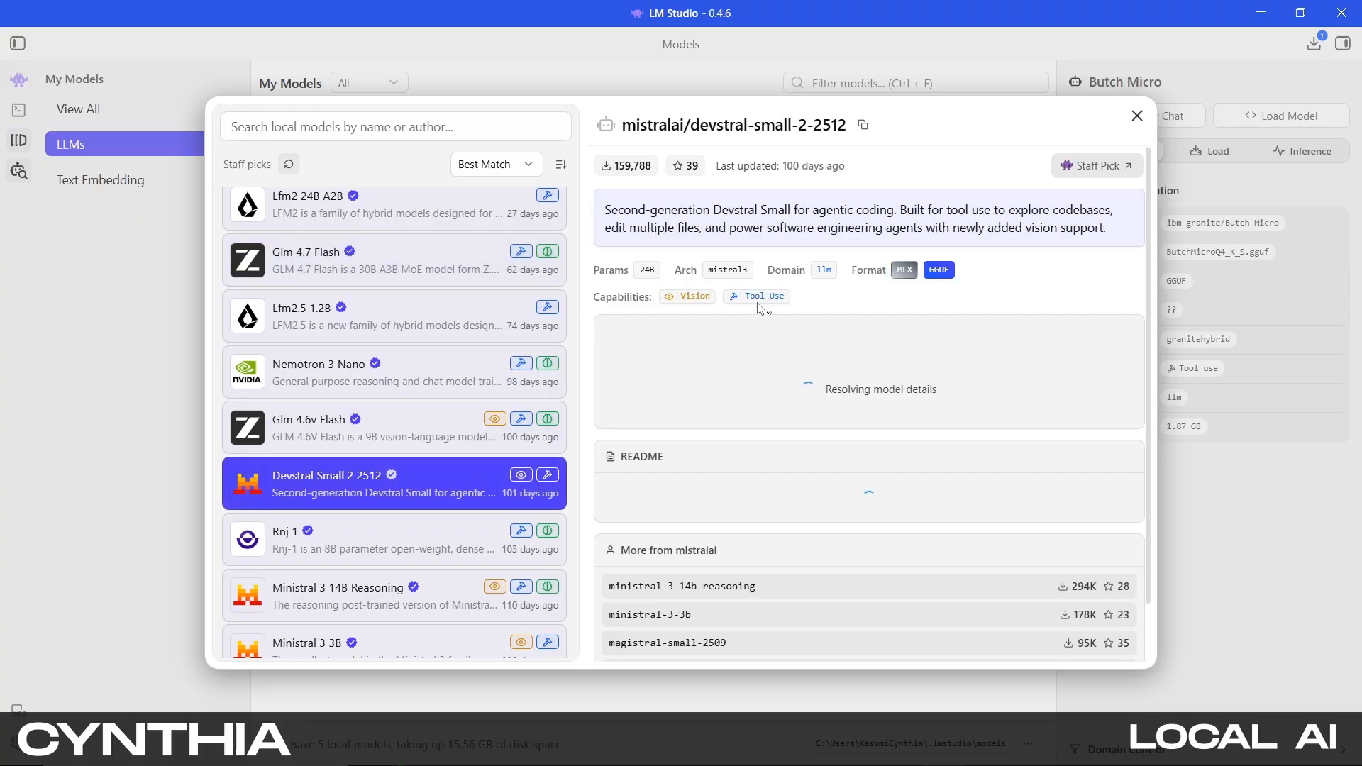
Scroll further through the staff picks, open the Olmocr 2 7B model details, and close the model browser
{"action": "scroll", "coordinate": [545, 443], "scroll_direction": "down", "scroll_amount": 4}
{"action": "scroll", "coordinate": [546, 443], "scroll_direction": "down", "scroll_amount": 1}
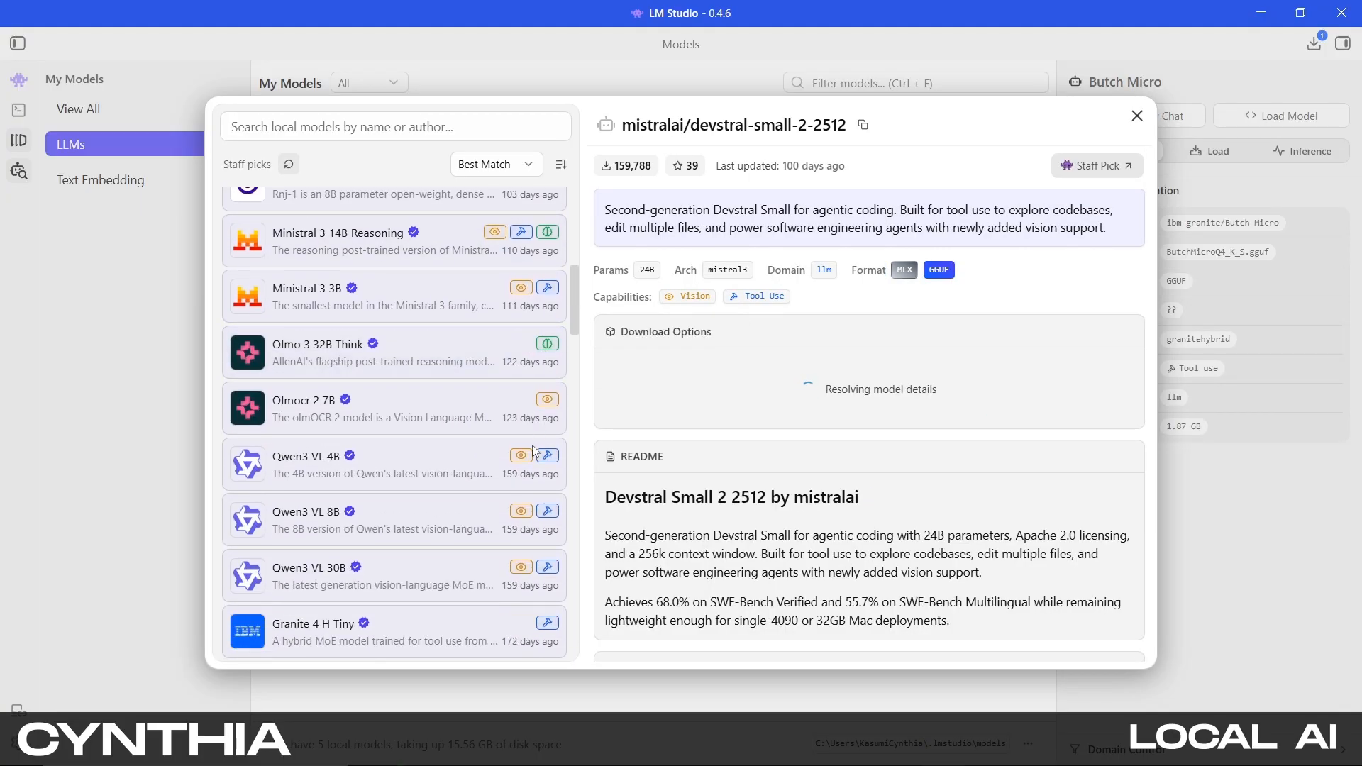
{"action": "left_click", "coordinate": [462, 426]}
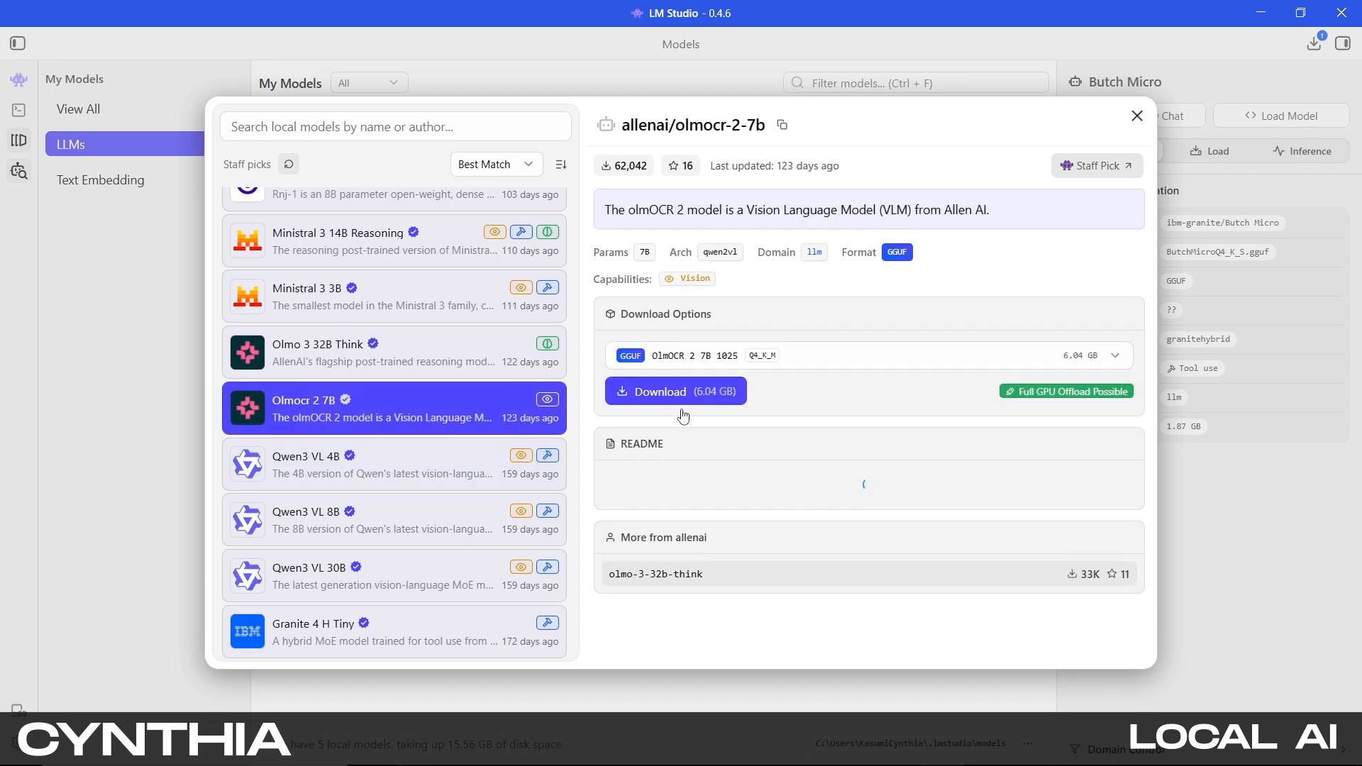
{"action": "scroll", "coordinate": [511, 457], "scroll_direction": "down", "scroll_amount": 1}
{"action": "scroll", "coordinate": [511, 457], "scroll_direction": "down", "scroll_amount": 1}
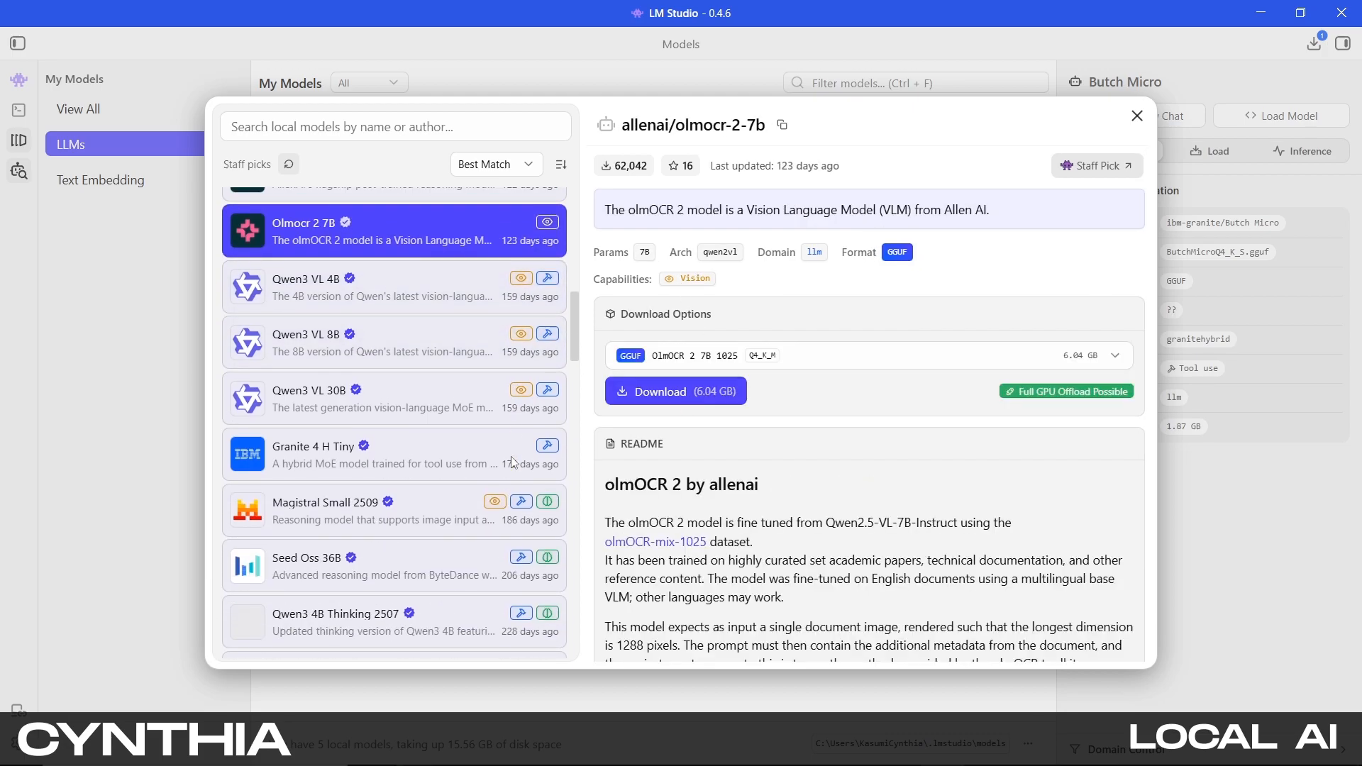
{"action": "scroll", "coordinate": [504, 443], "scroll_direction": "up", "scroll_amount": 6}
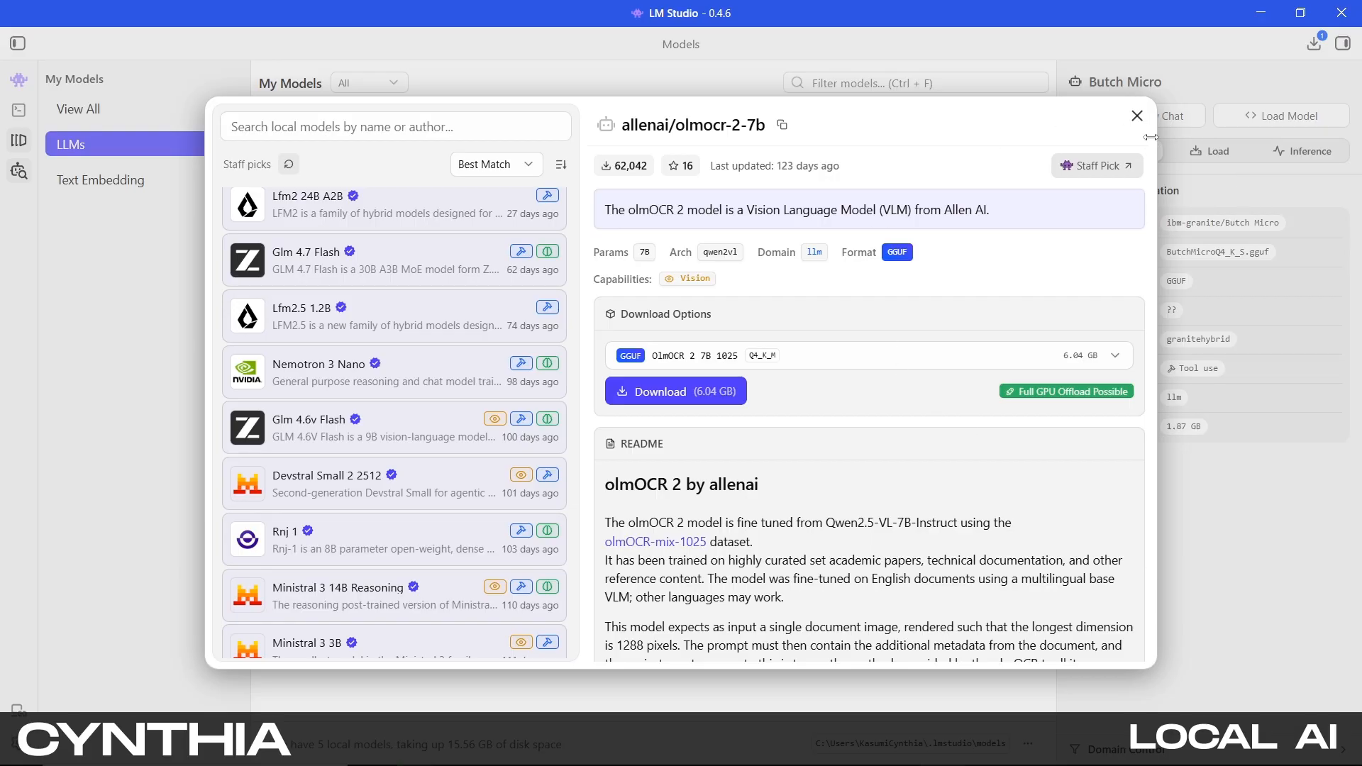
{"action": "left_click", "coordinate": [1137, 116]}
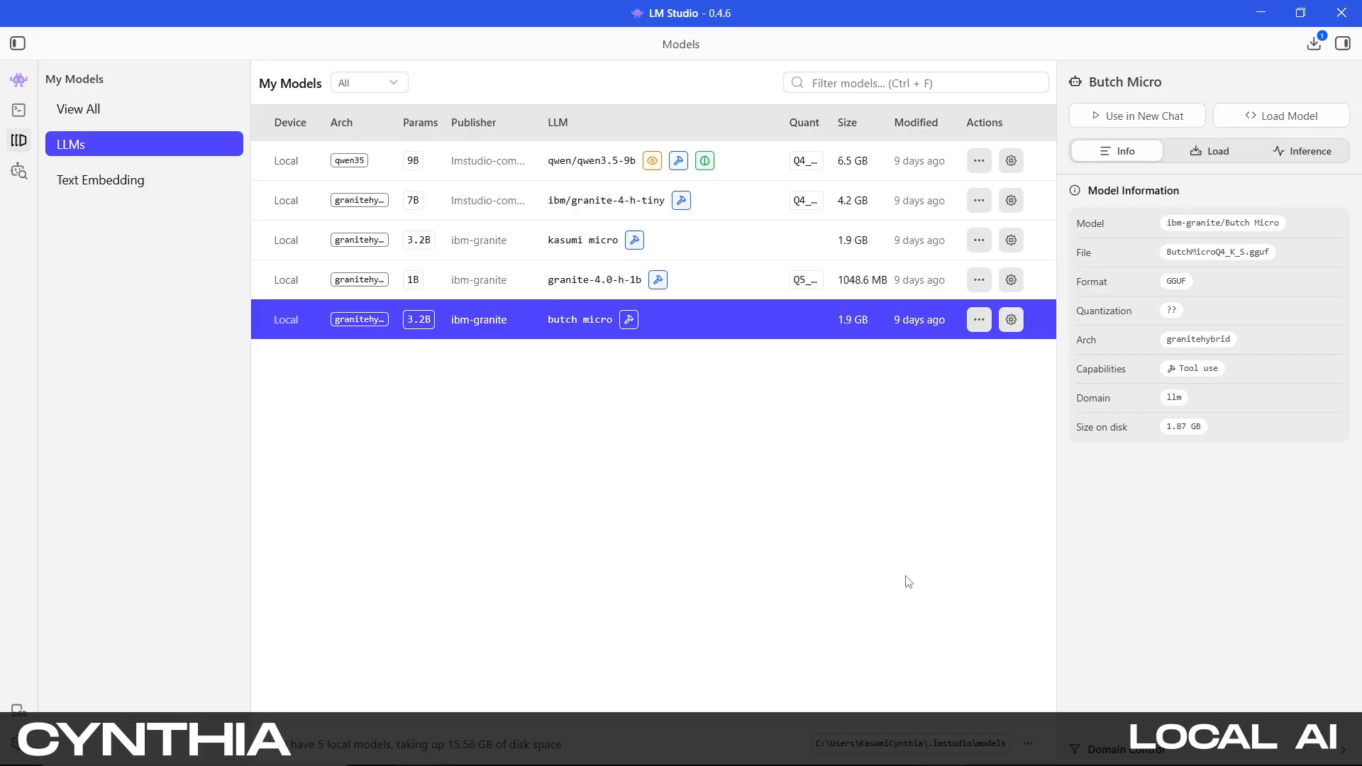
Switch to the chat view and load the KasumiMicroQ4 K S model
{"action": "left_click", "coordinate": [16, 85]}
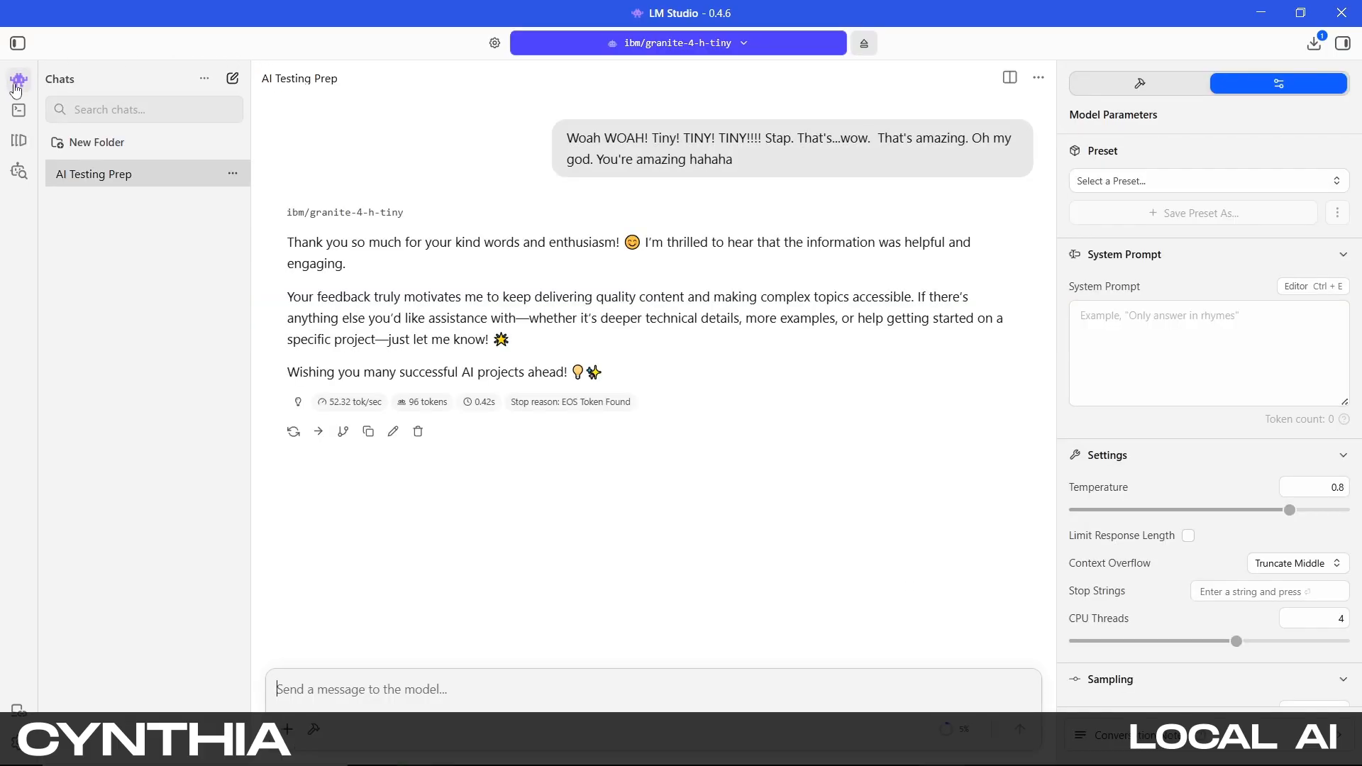
{"action": "left_click", "coordinate": [777, 47]}
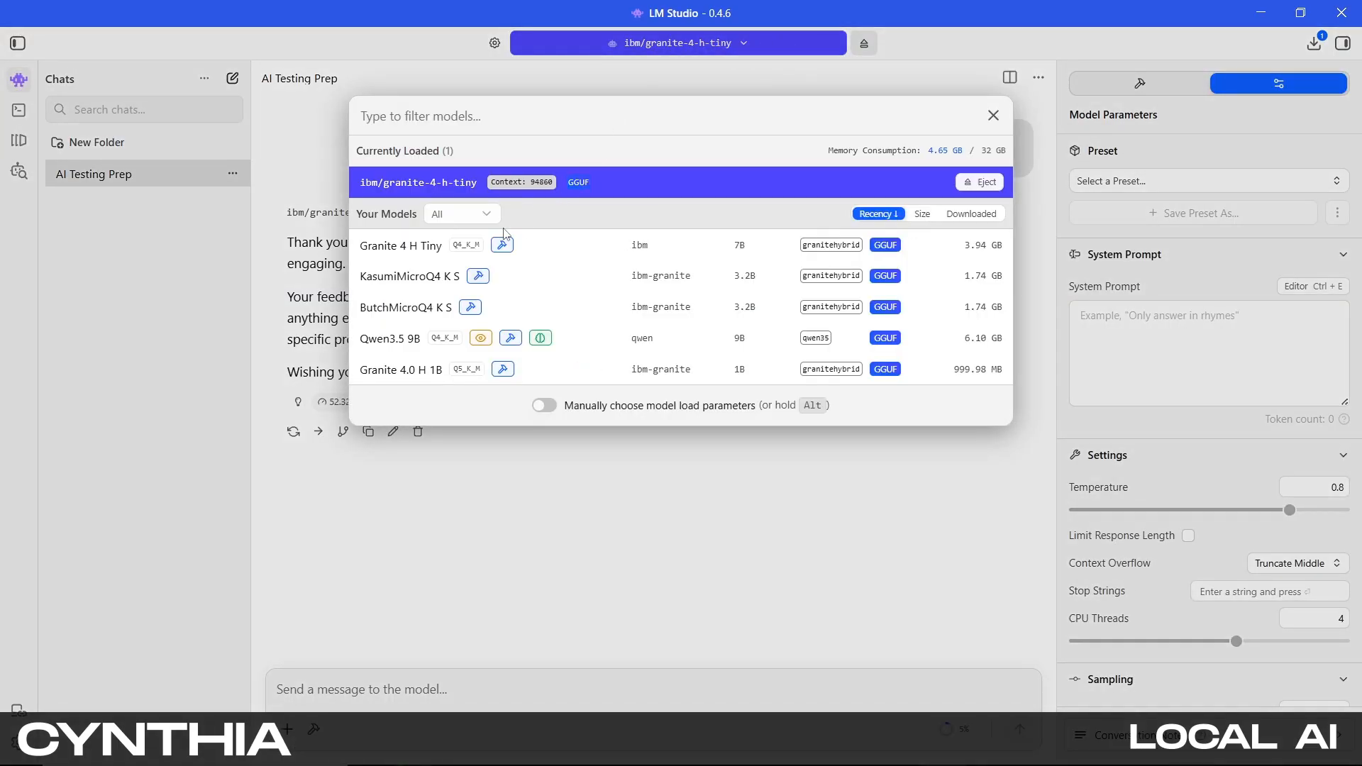
{"action": "left_click", "coordinate": [429, 281]}
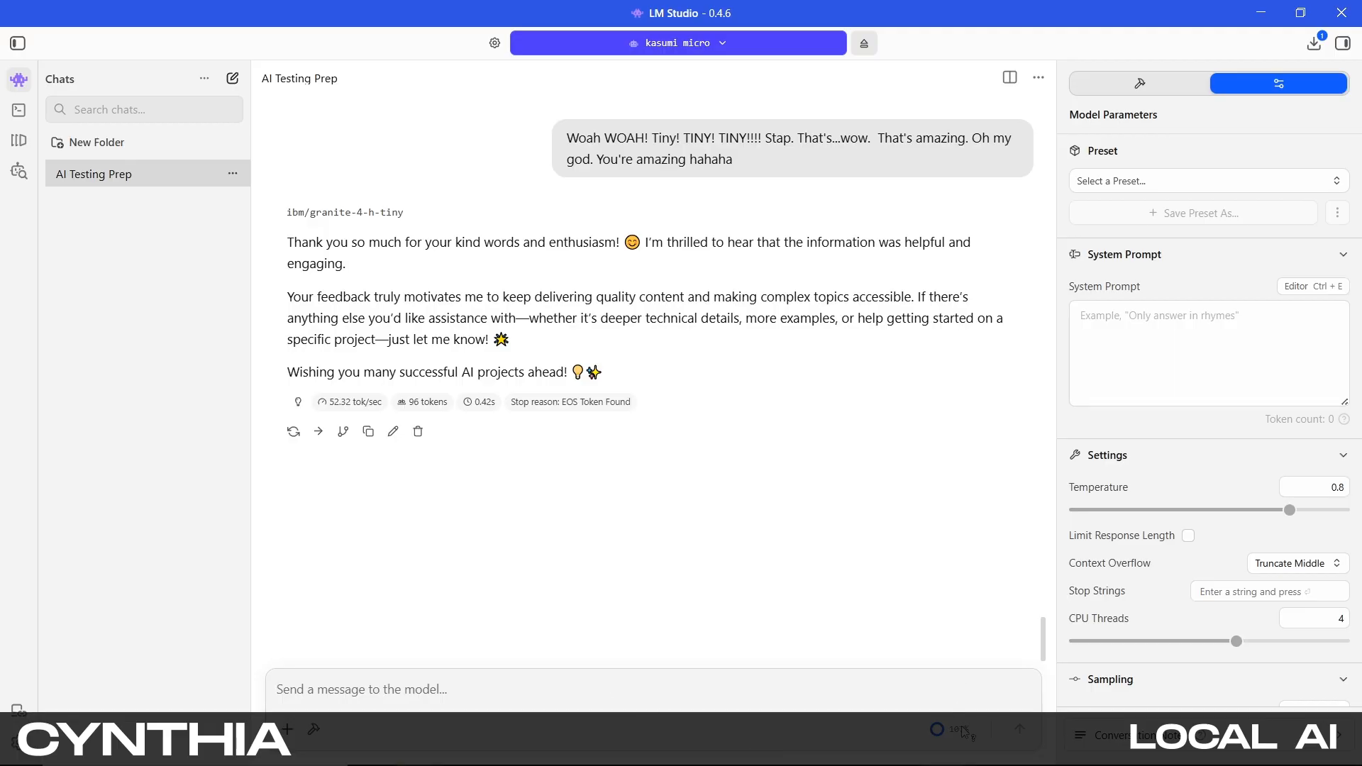
Switch the chat's loaded model back to Granite 4 H Tiny
{"action": "mouse_move", "coordinate": [964, 736]}
{"action": "left_click", "coordinate": [750, 44]}
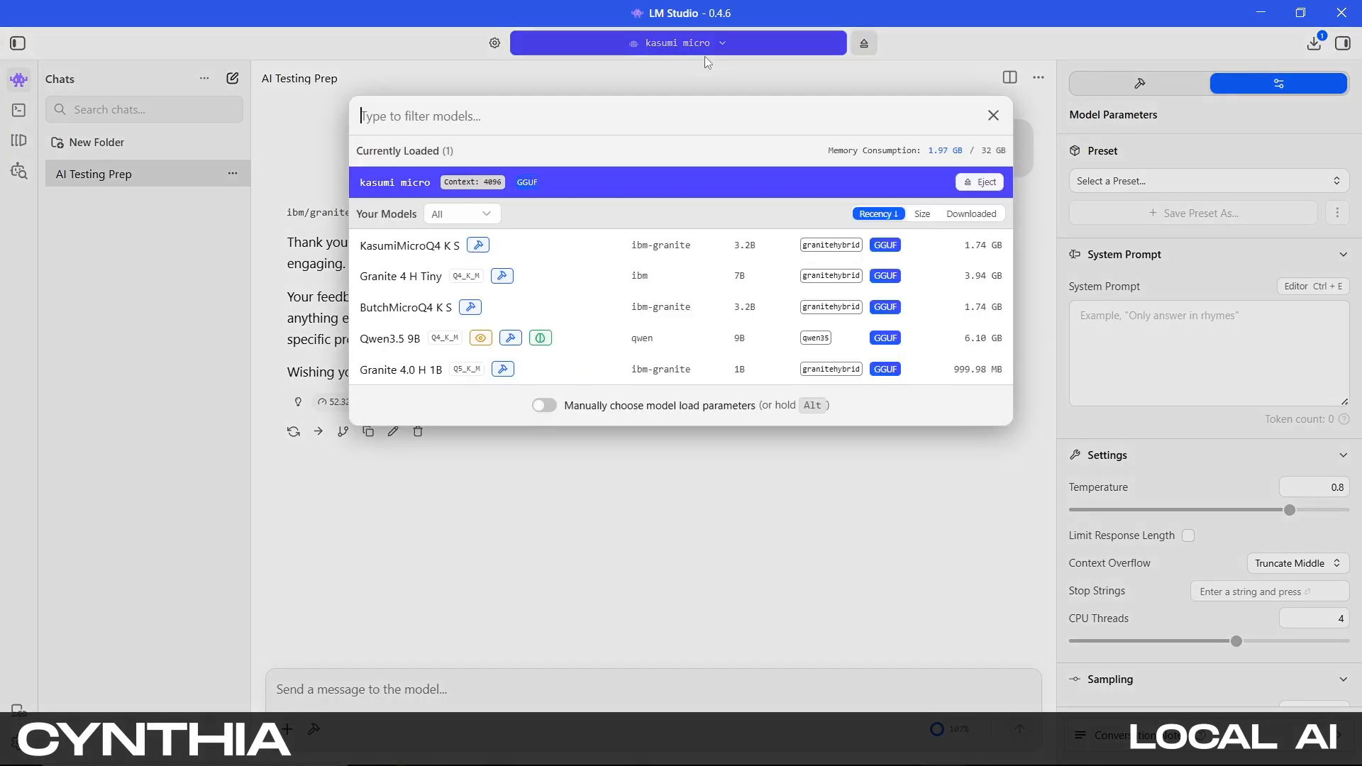
{"action": "left_click", "coordinate": [414, 281]}
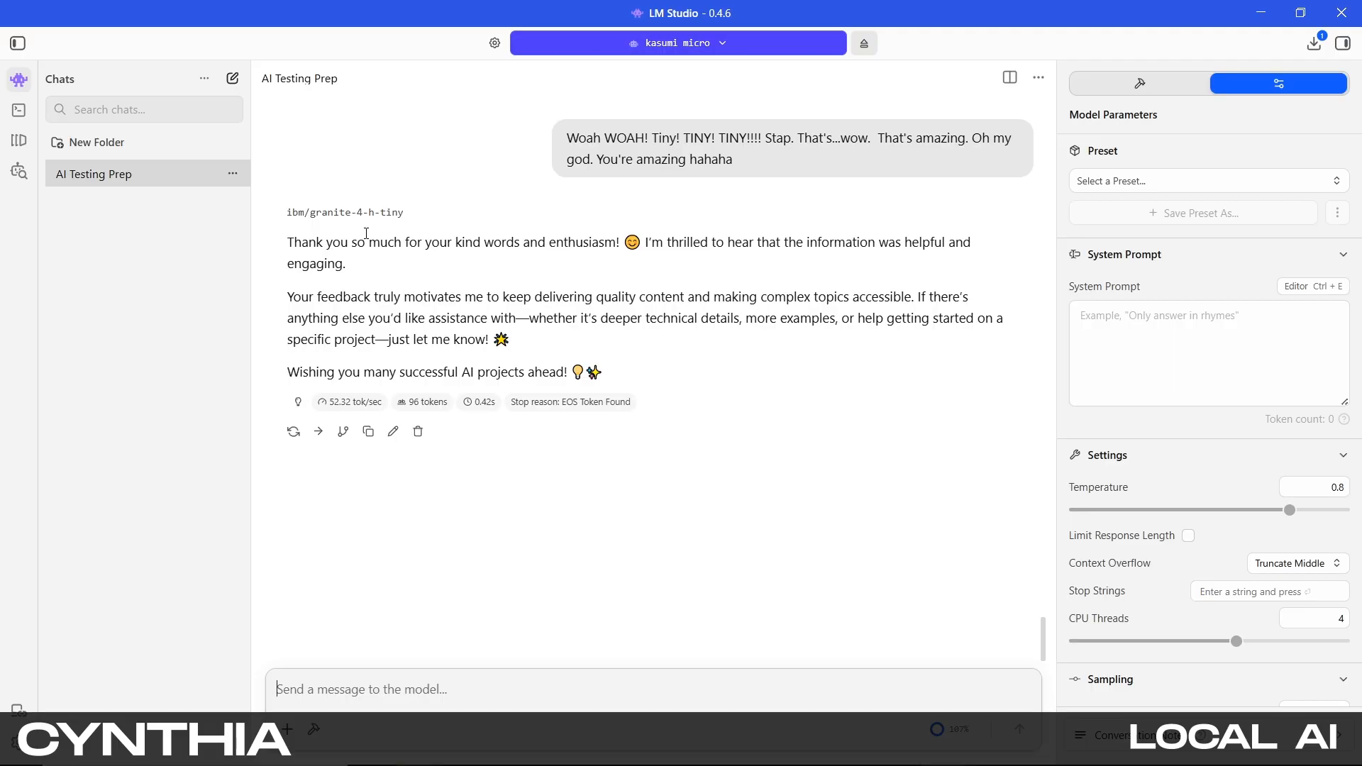
{"action": "left_click", "coordinate": [720, 45]}
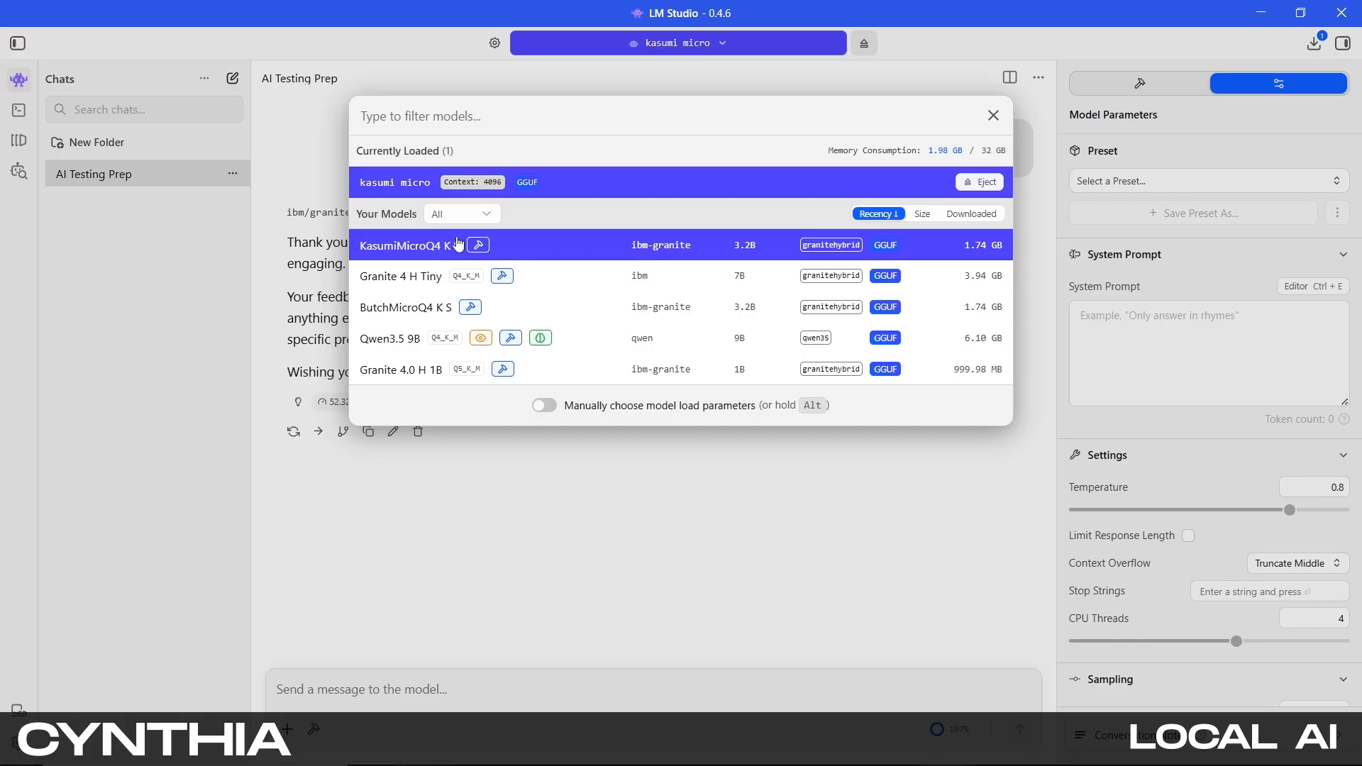
{"action": "left_click", "coordinate": [424, 284]}
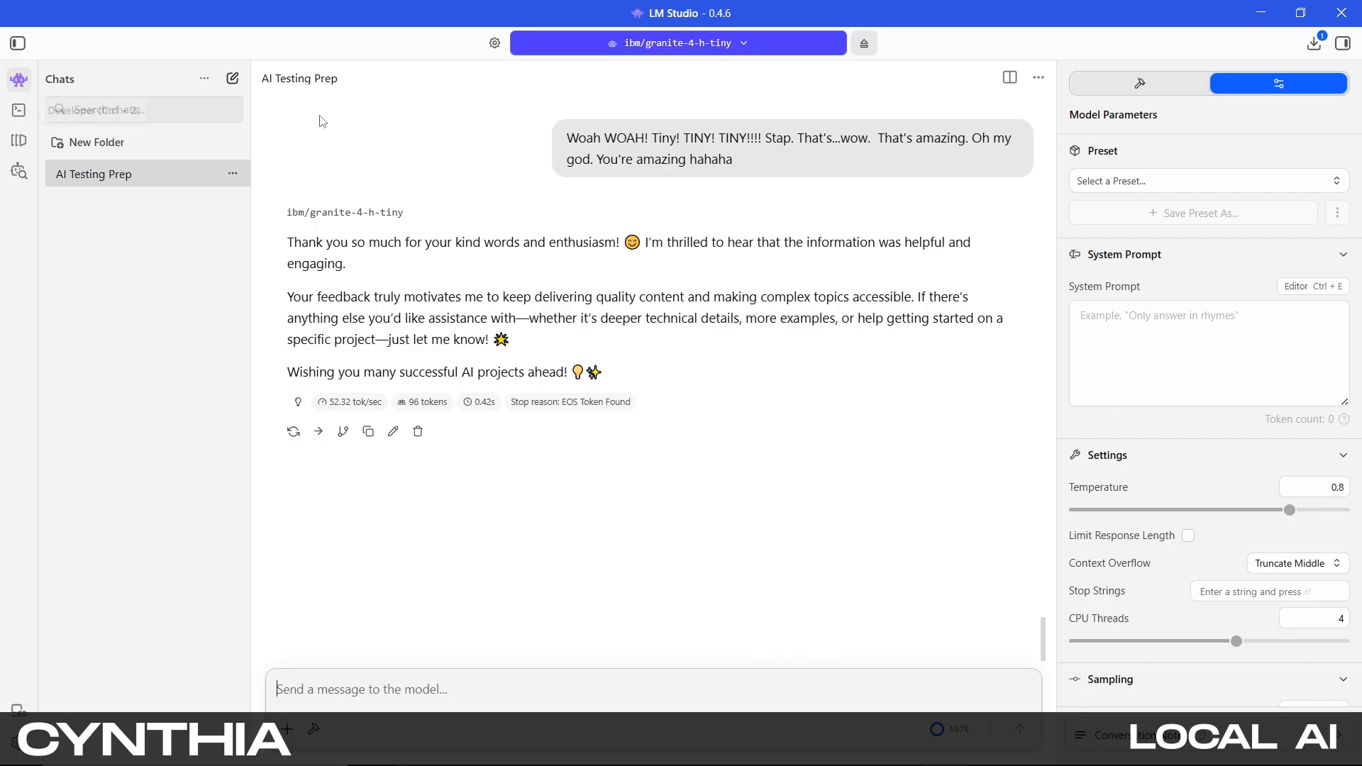
Review the chat's model parameter settings and the list of integration plugins
{"action": "scroll", "coordinate": [1181, 366], "scroll_direction": "down", "scroll_amount": 1}
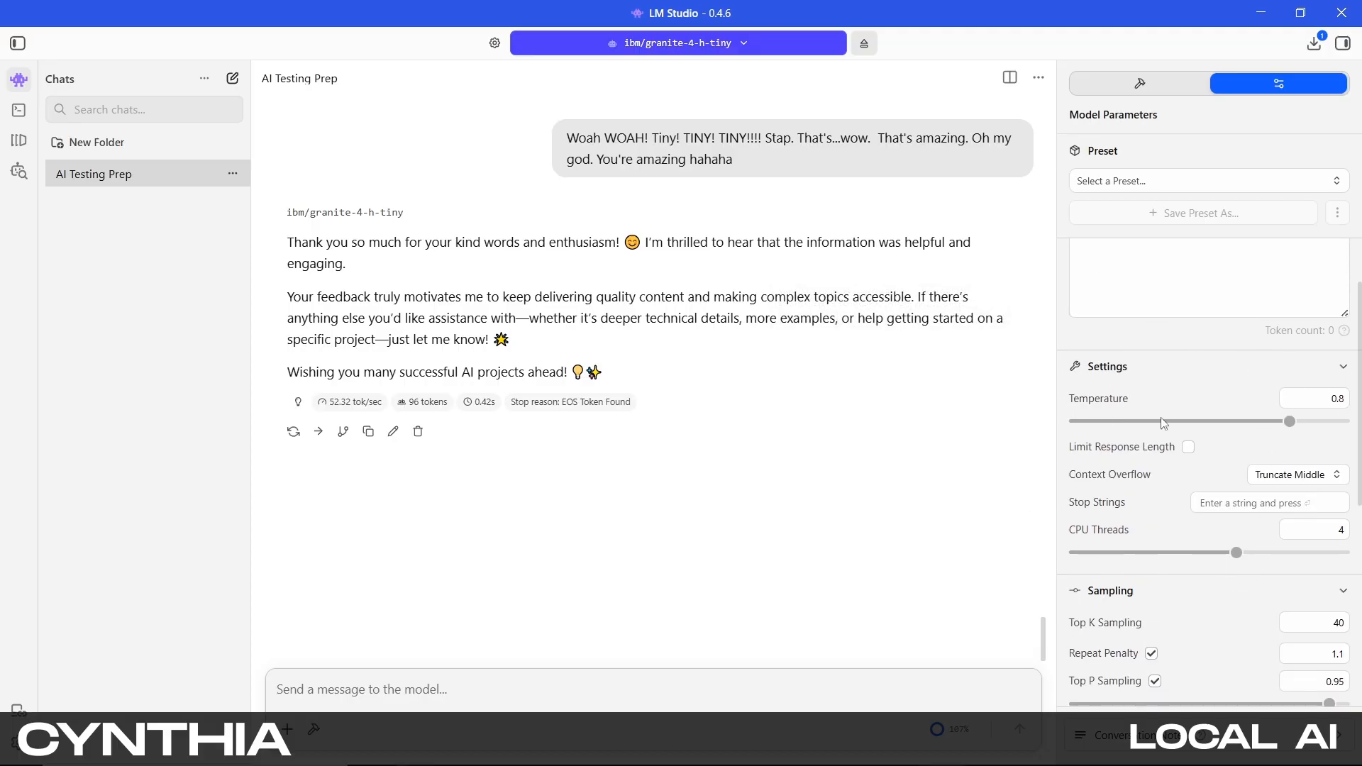
{"action": "scroll", "coordinate": [1158, 413], "scroll_direction": "up", "scroll_amount": 1}
{"action": "scroll", "coordinate": [1164, 432], "scroll_direction": "down", "scroll_amount": 3}
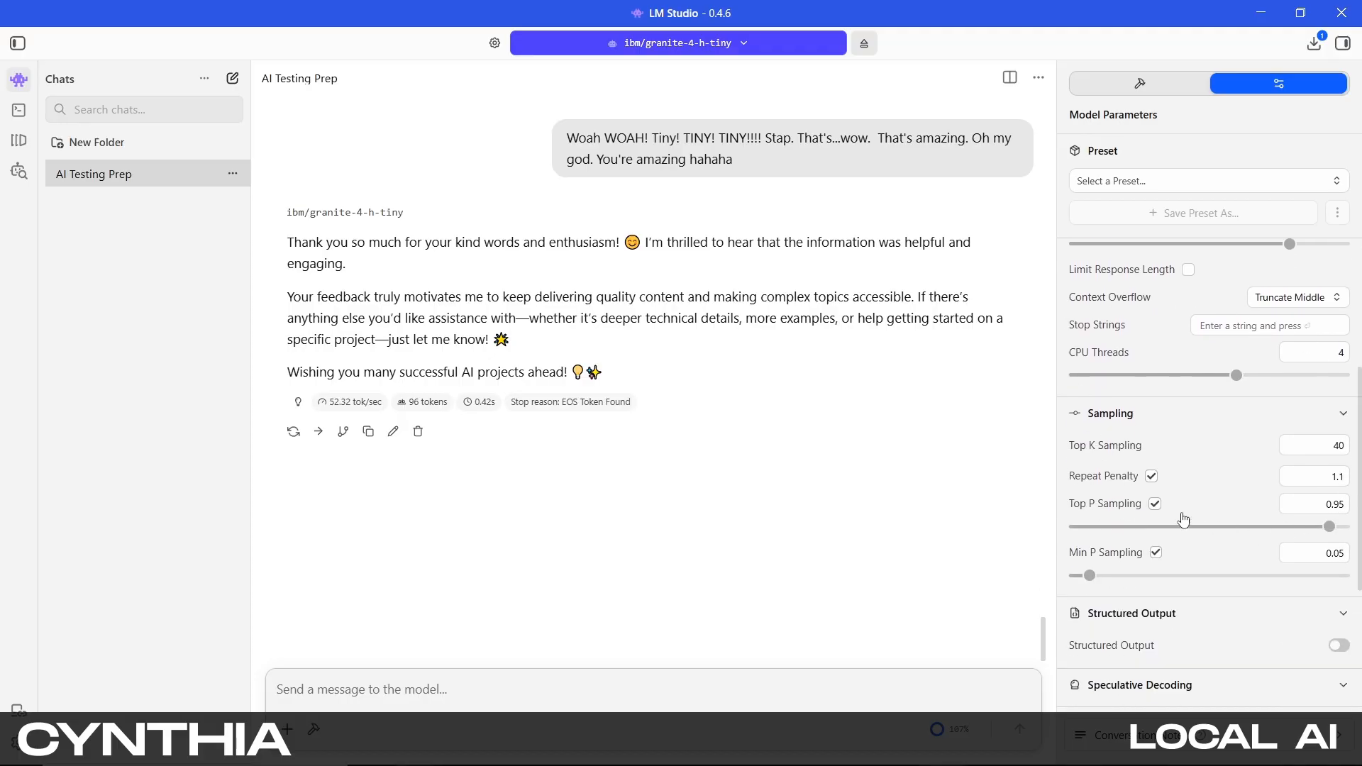
{"action": "scroll", "coordinate": [1201, 528], "scroll_direction": "down", "scroll_amount": 2}
{"action": "scroll", "coordinate": [1220, 537], "scroll_direction": "up", "scroll_amount": 3}
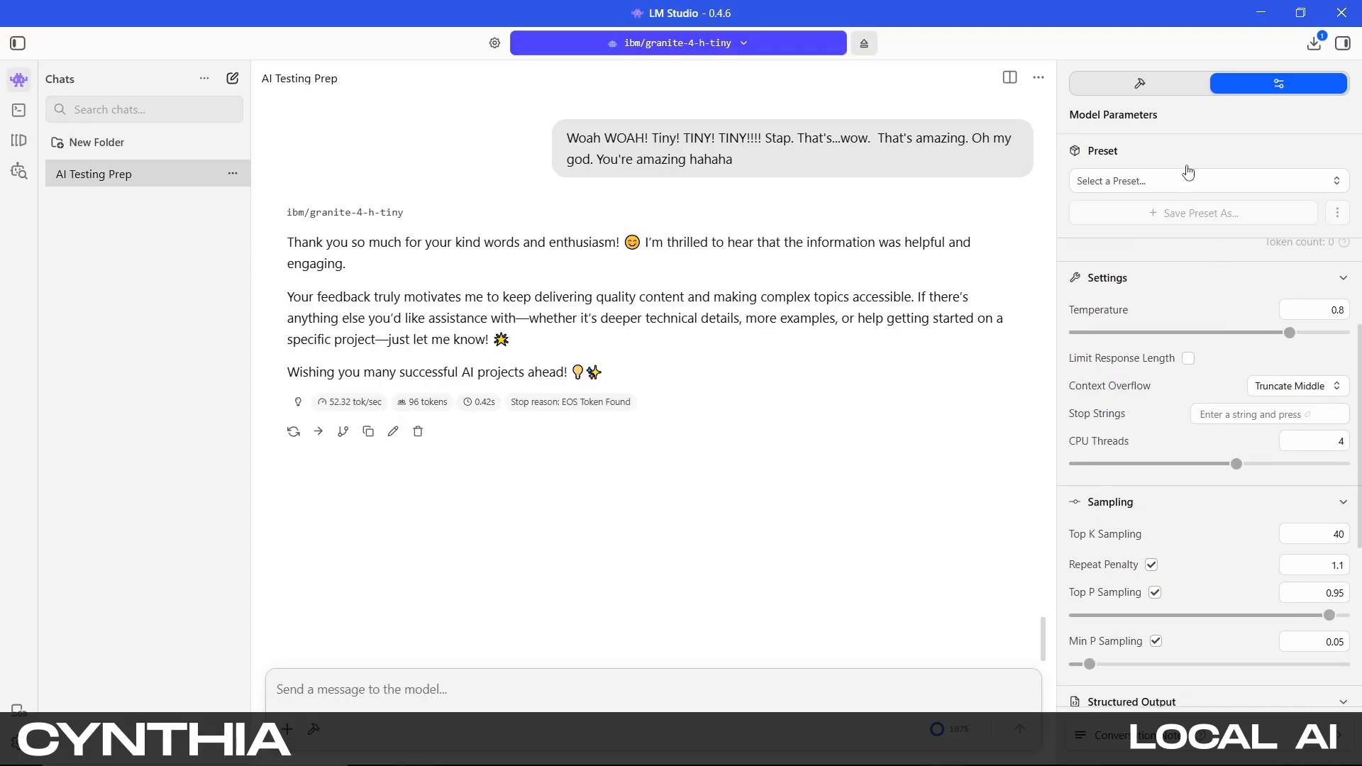
{"action": "left_click", "coordinate": [1149, 88]}
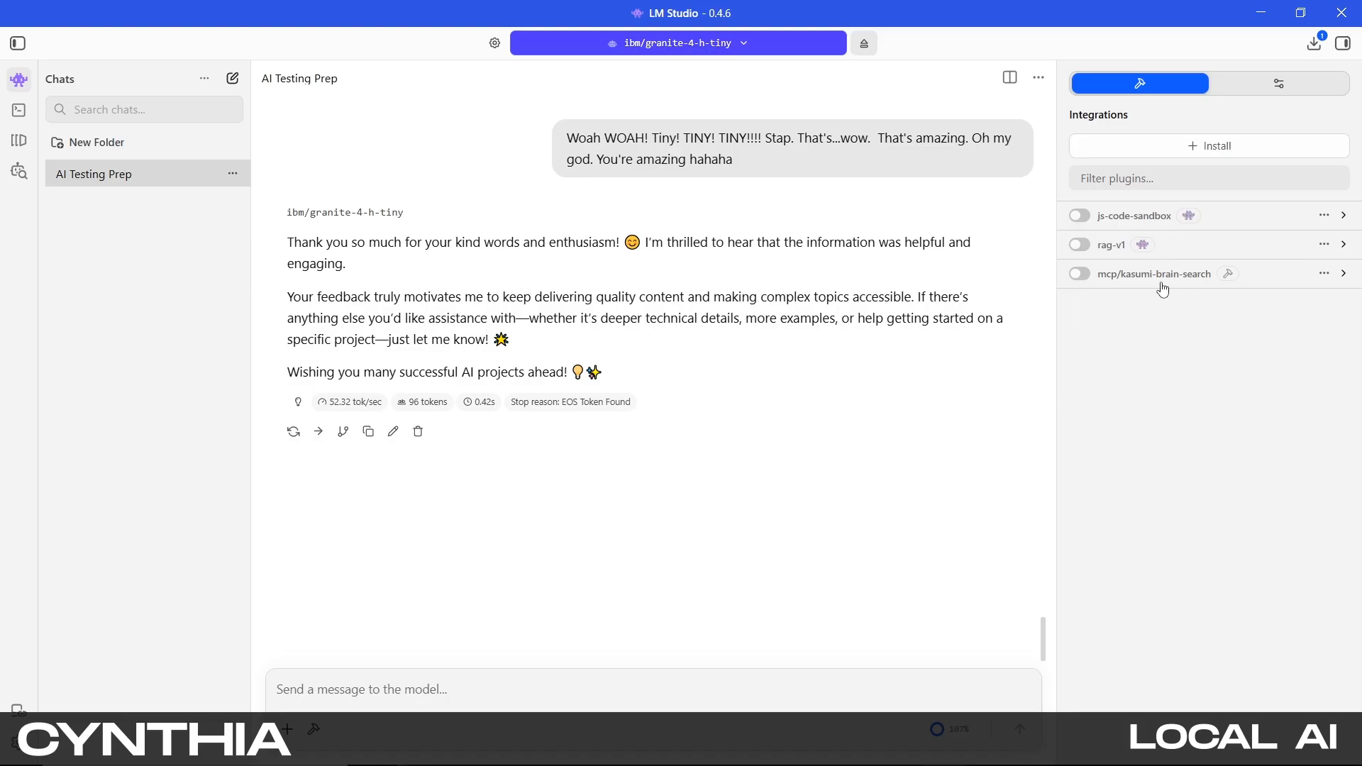
{"action": "mouse_move", "coordinate": [1231, 281]}
{"action": "left_click", "coordinate": [1286, 85]}
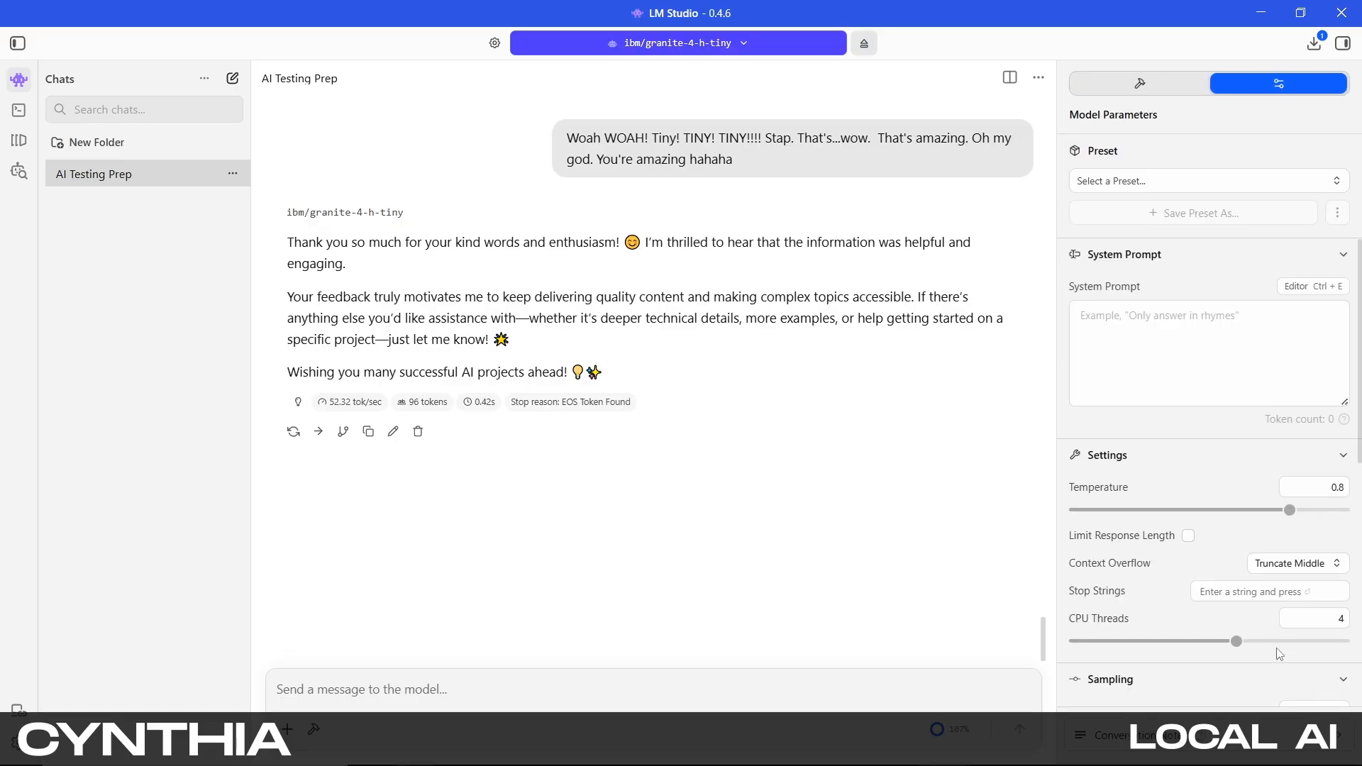
Open the Developer local server settings and turn off Serve on Local Network
{"action": "left_click", "coordinate": [1343, 45]}
{"action": "left_click", "coordinate": [1343, 45]}
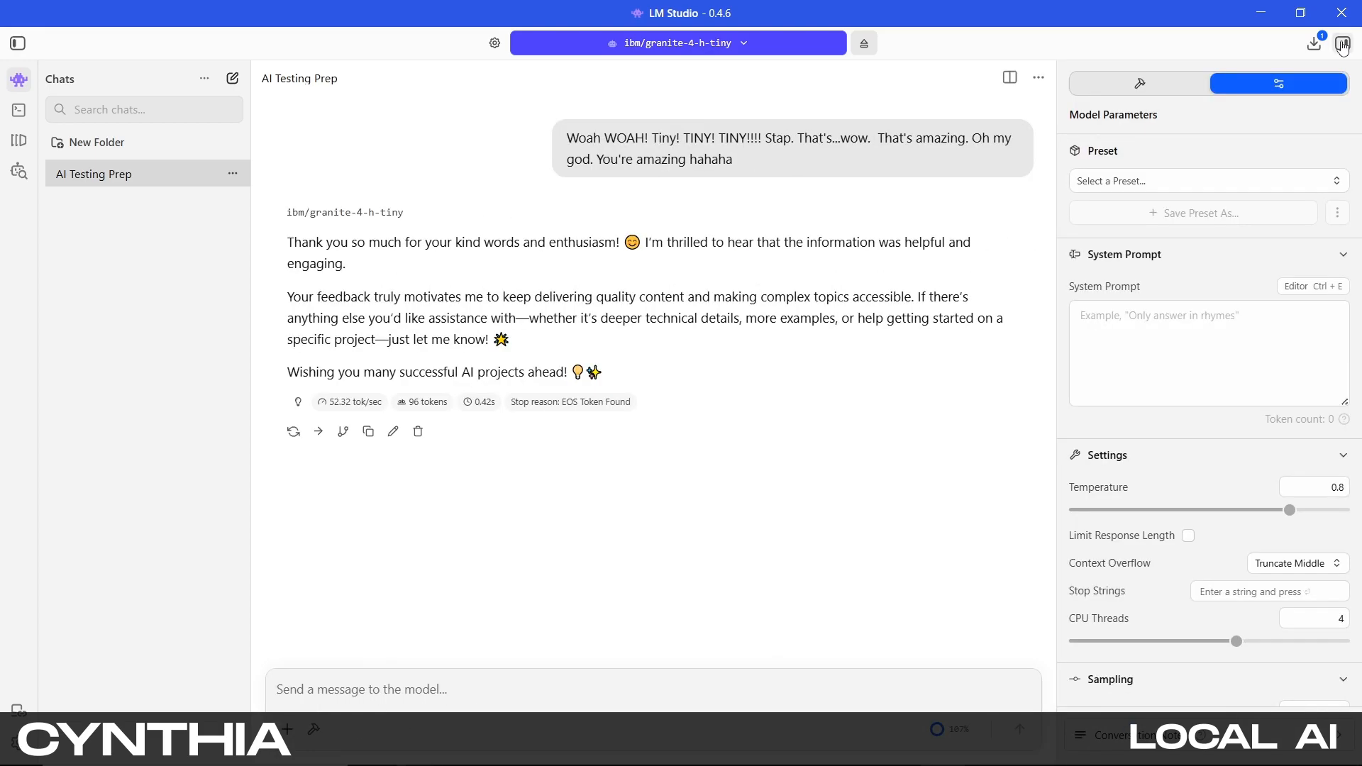
{"action": "left_click", "coordinate": [15, 118]}
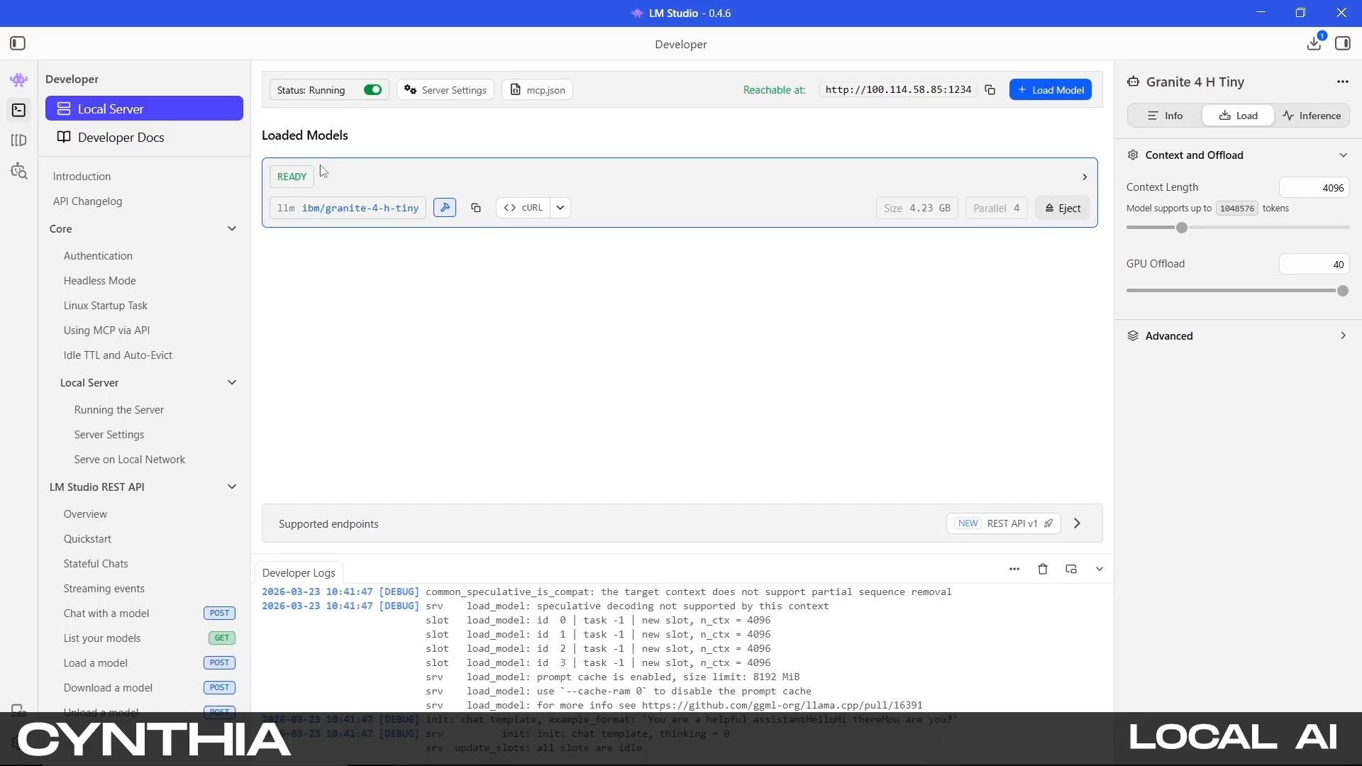
{"action": "left_click", "coordinate": [19, 80]}
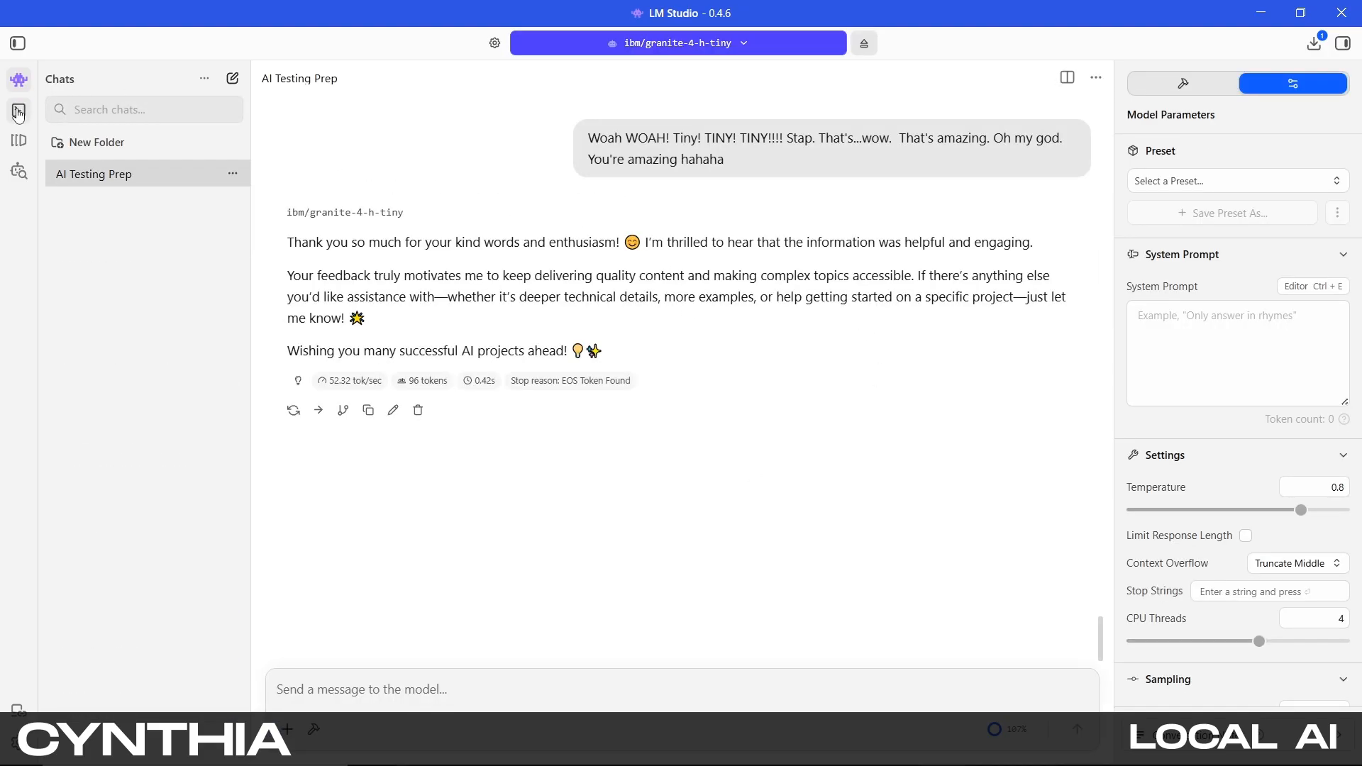
{"action": "left_click", "coordinate": [18, 111]}
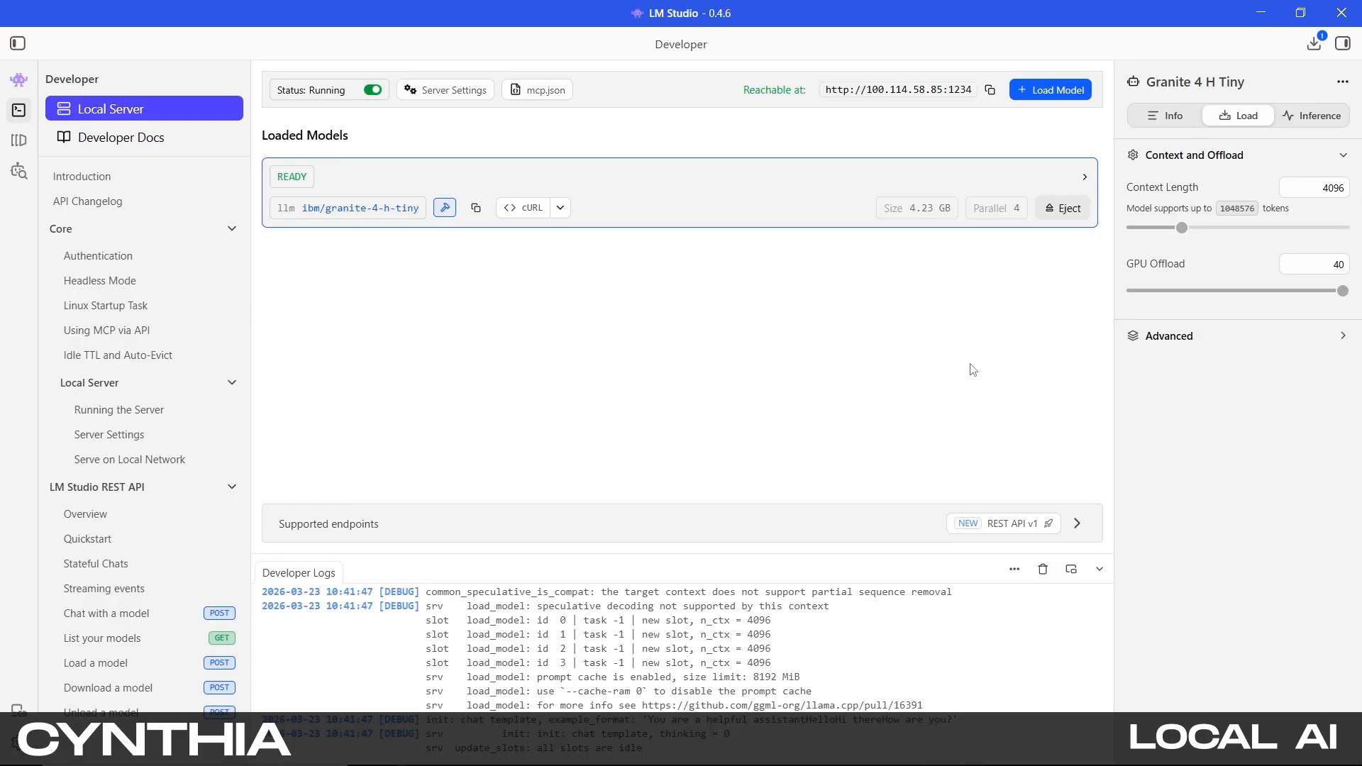
{"action": "left_click", "coordinate": [425, 94]}
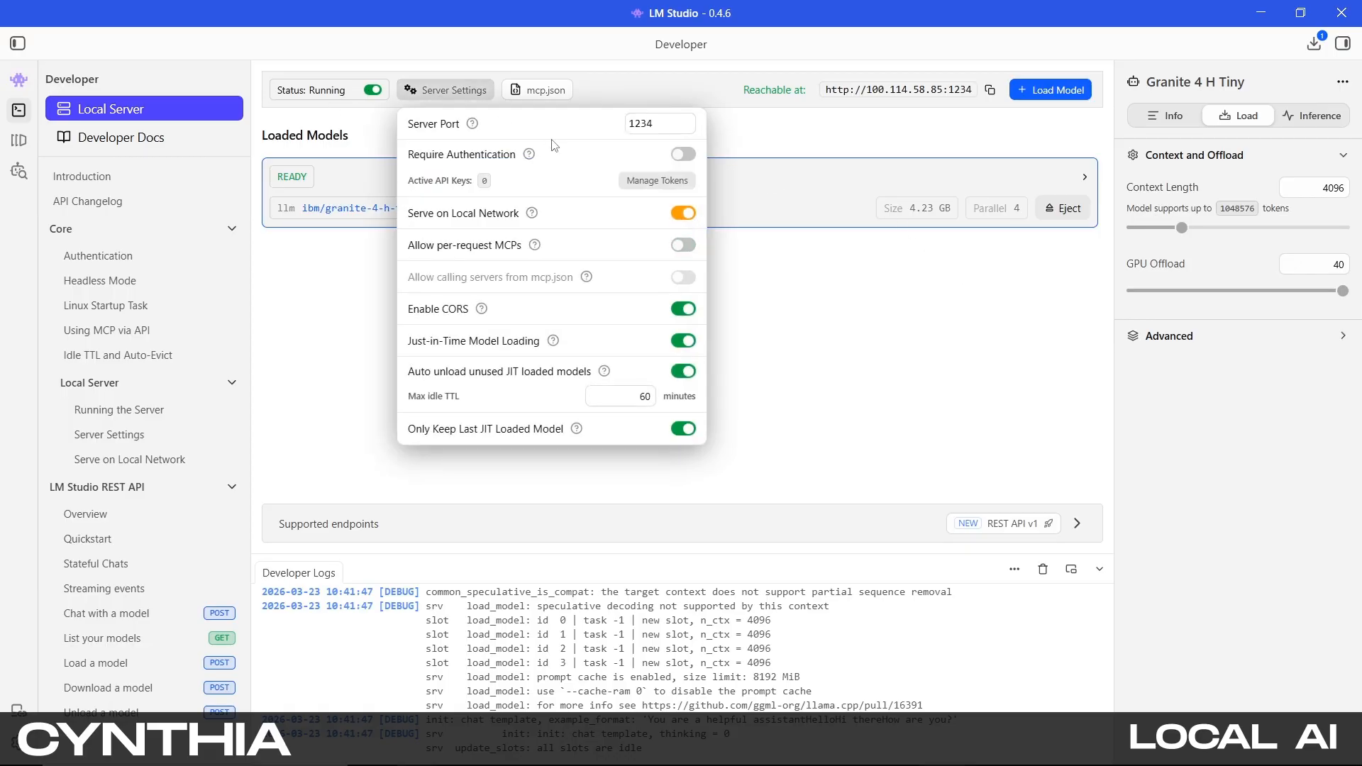
{"action": "left_click", "coordinate": [694, 213]}
{"action": "left_click", "coordinate": [847, 146]}
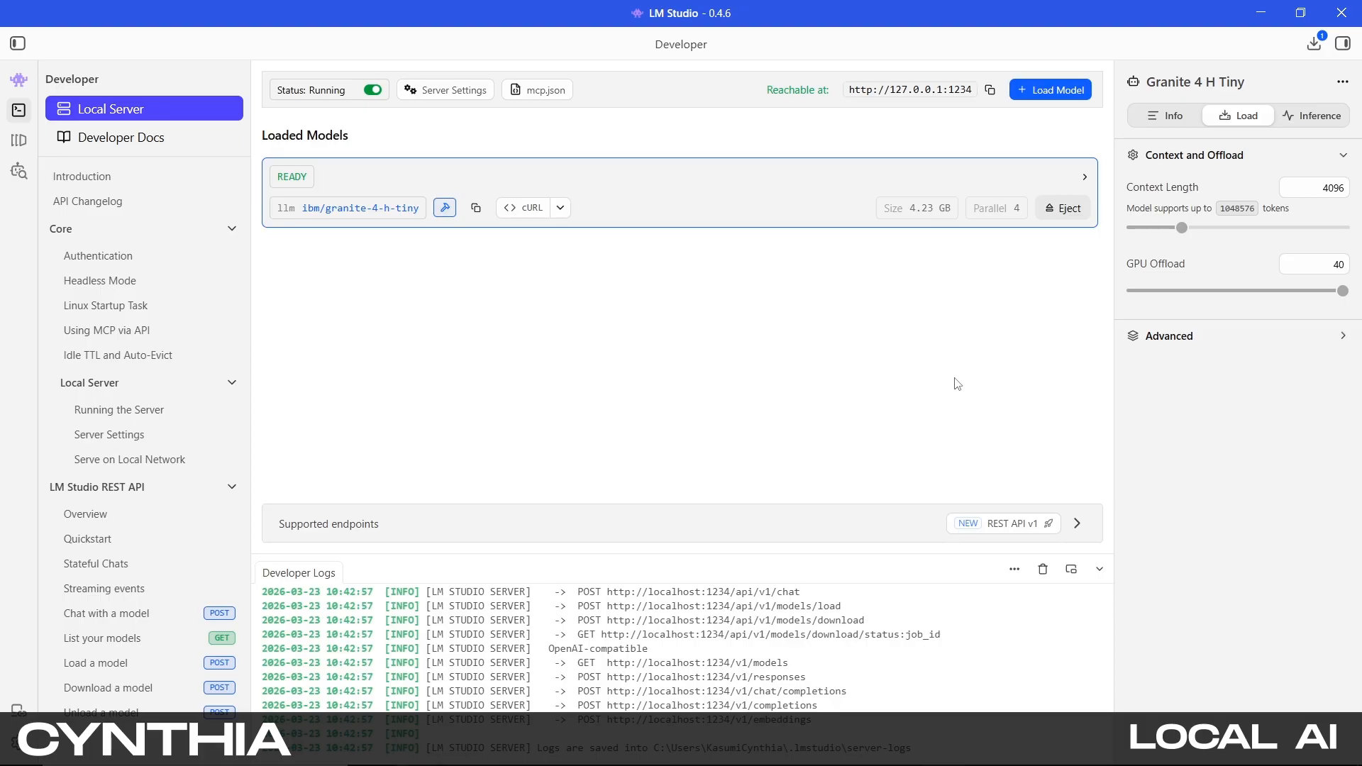
Raise the loaded model's context length to 94336 and reload the model to apply it
{"action": "left_click_drag", "start_coordinate": [1186, 227], "coordinate": [1271, 227]}
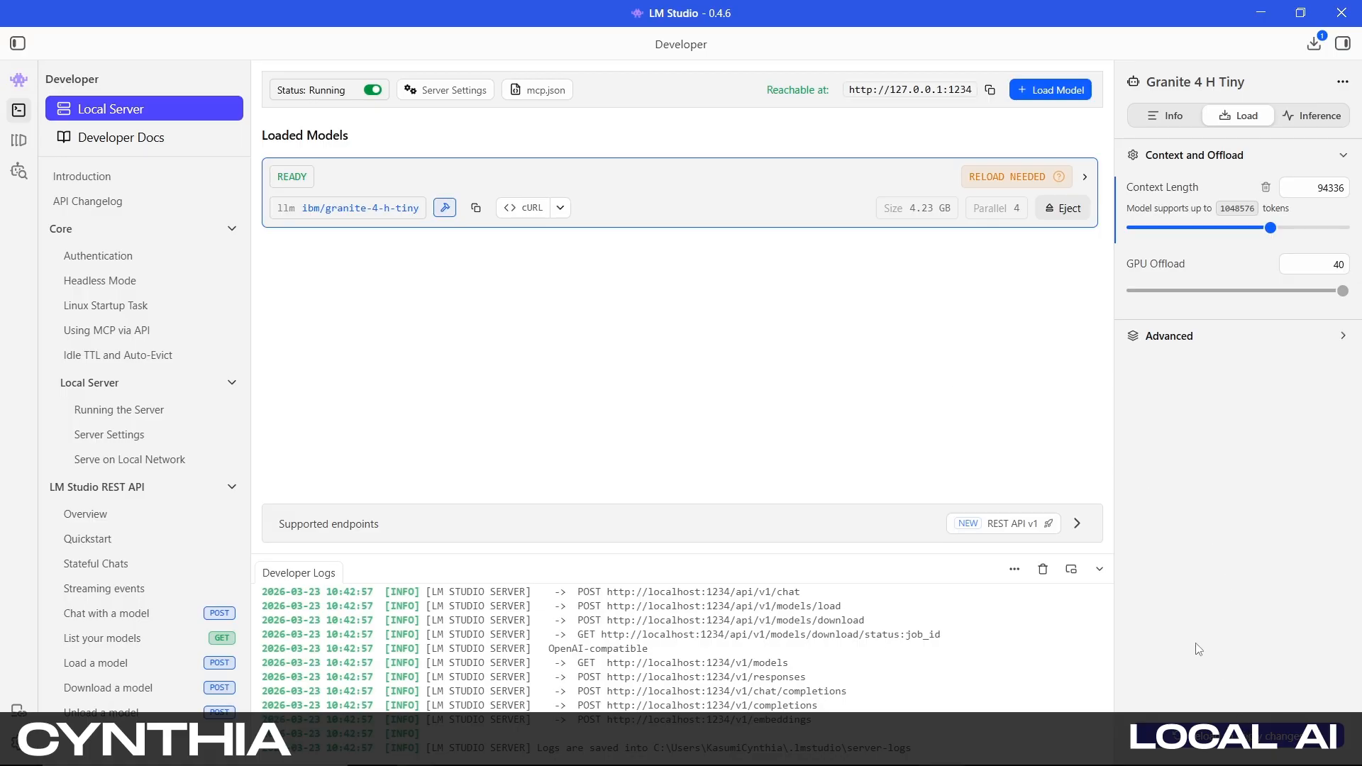
{"action": "left_click", "coordinate": [1253, 717]}
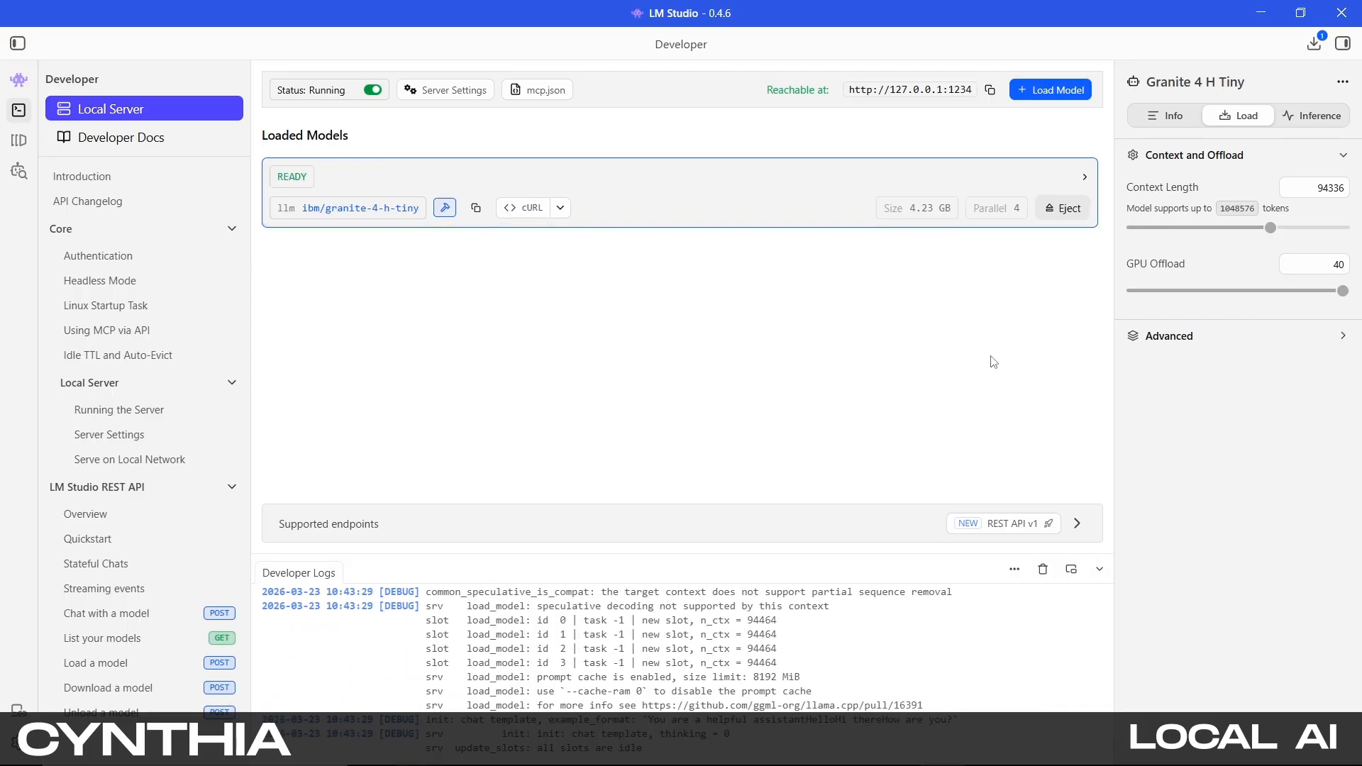
Return to the chat and send the message "Hey! can you say hi to everyone?"
{"action": "left_click", "coordinate": [19, 81]}
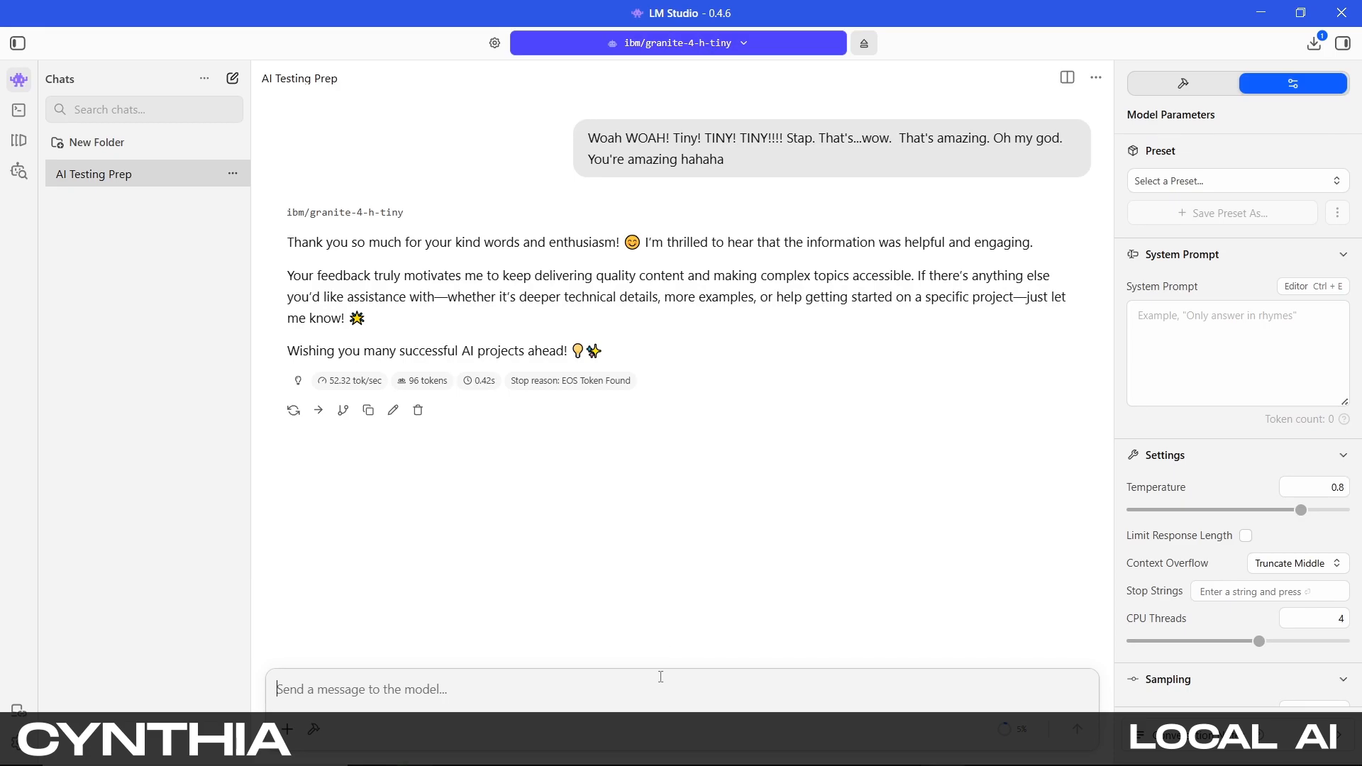
{"action": "type", "text": "He"}
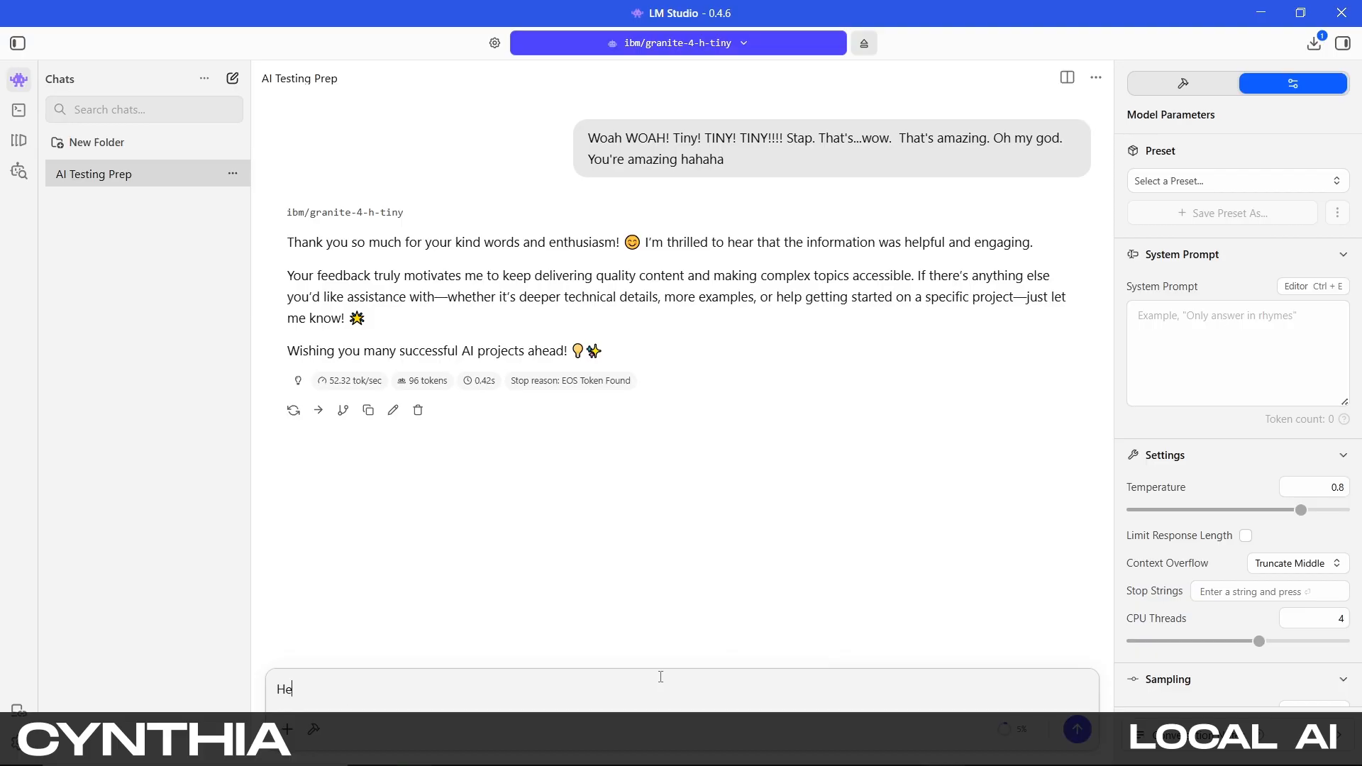
{"action": "type", "text": "y! can you say hi to everyone?"}
{"action": "key", "text": "Return"}
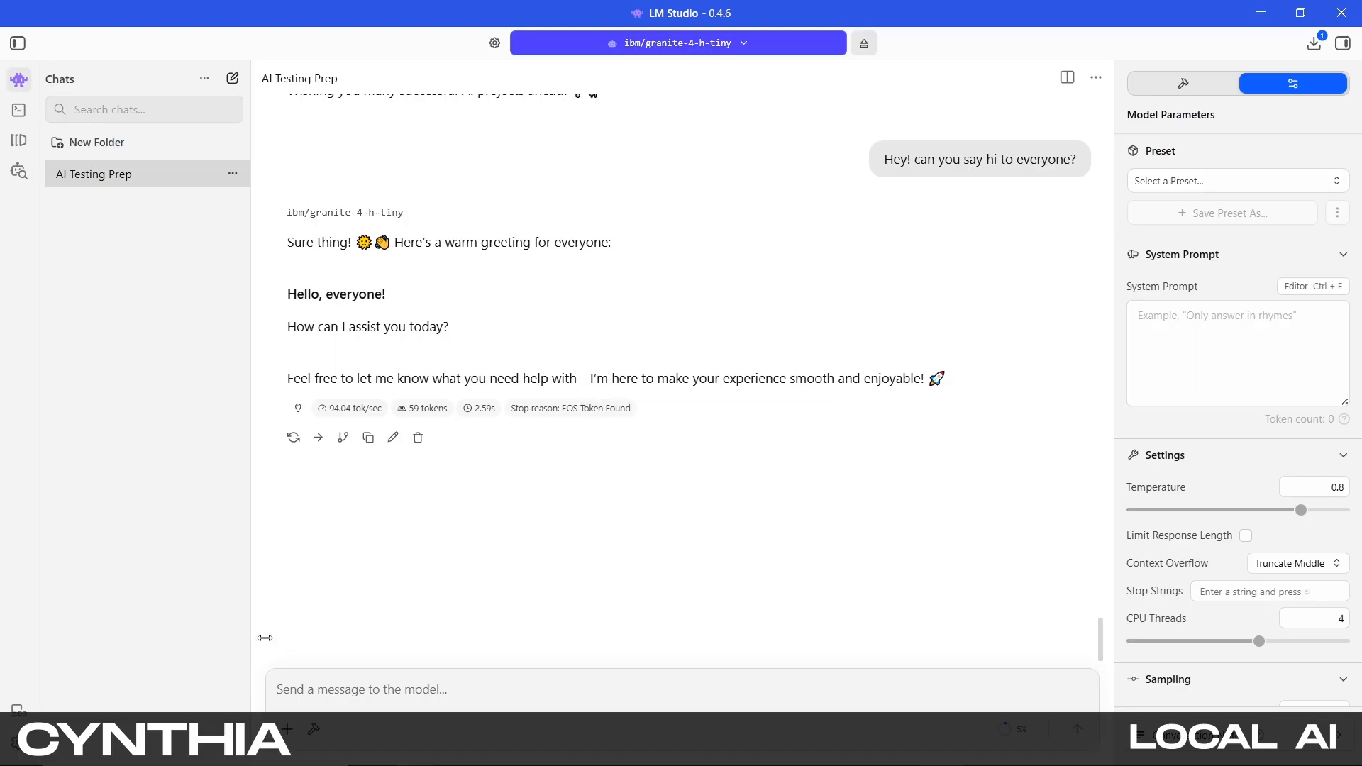
Open the chat's integrations list, close it, and go back to the Developer server page
{"action": "left_click", "coordinate": [315, 731]}
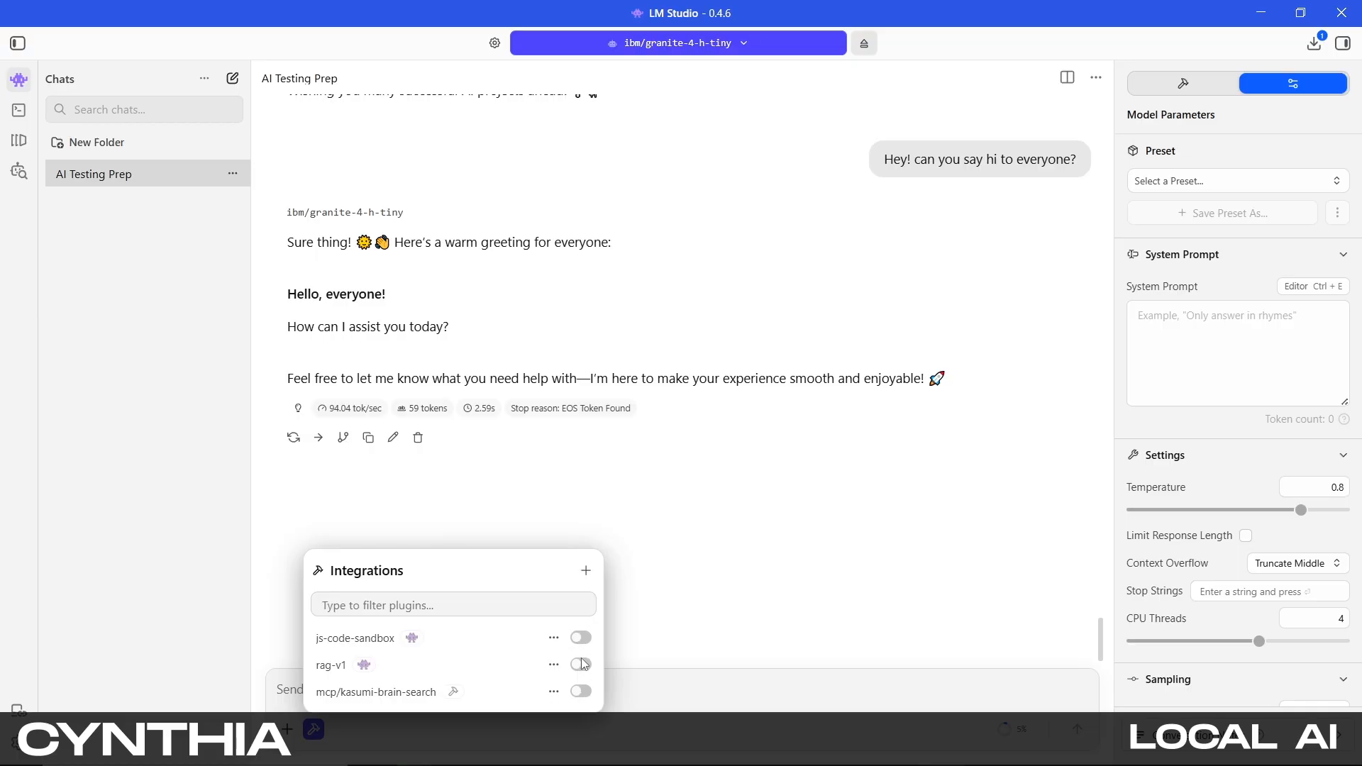
{"action": "left_click", "coordinate": [690, 692]}
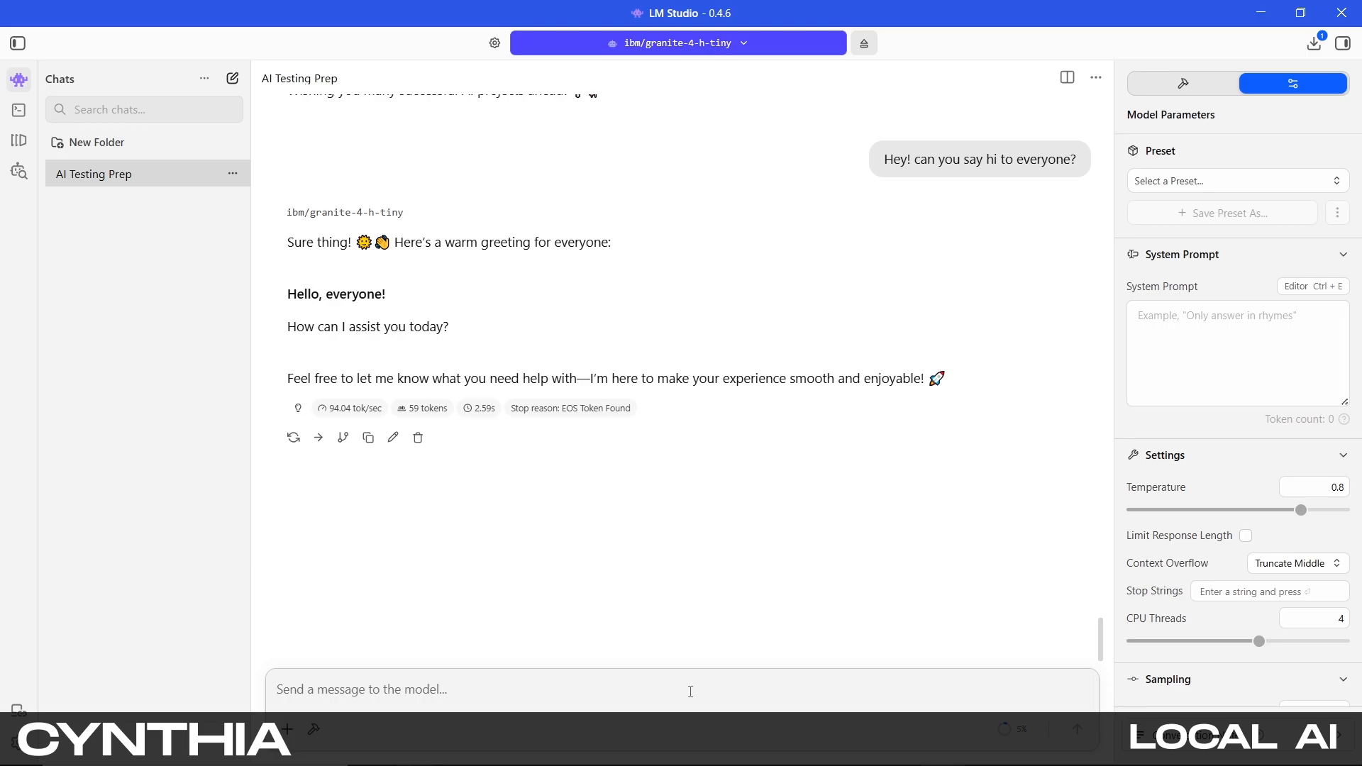
{"action": "left_click", "coordinate": [691, 691]}
{"action": "left_click", "coordinate": [18, 110]}
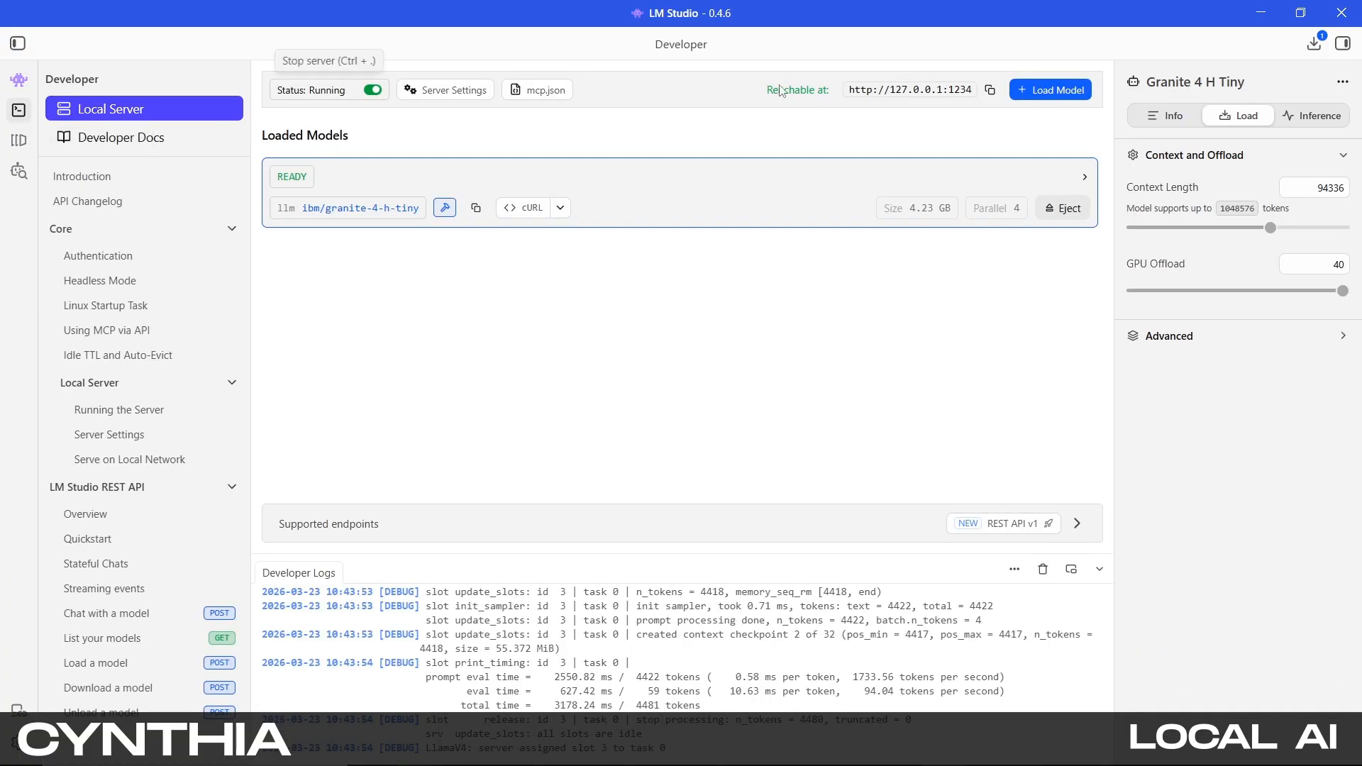
Restore the window and resize it to fill the right half of the screen
{"action": "double_click", "coordinate": [967, 14]}
{"action": "left_click_drag", "start_coordinate": [956, 23], "coordinate": [969, 23]}
{"action": "left_click_drag", "start_coordinate": [134, 111], "coordinate": [720, 115]}
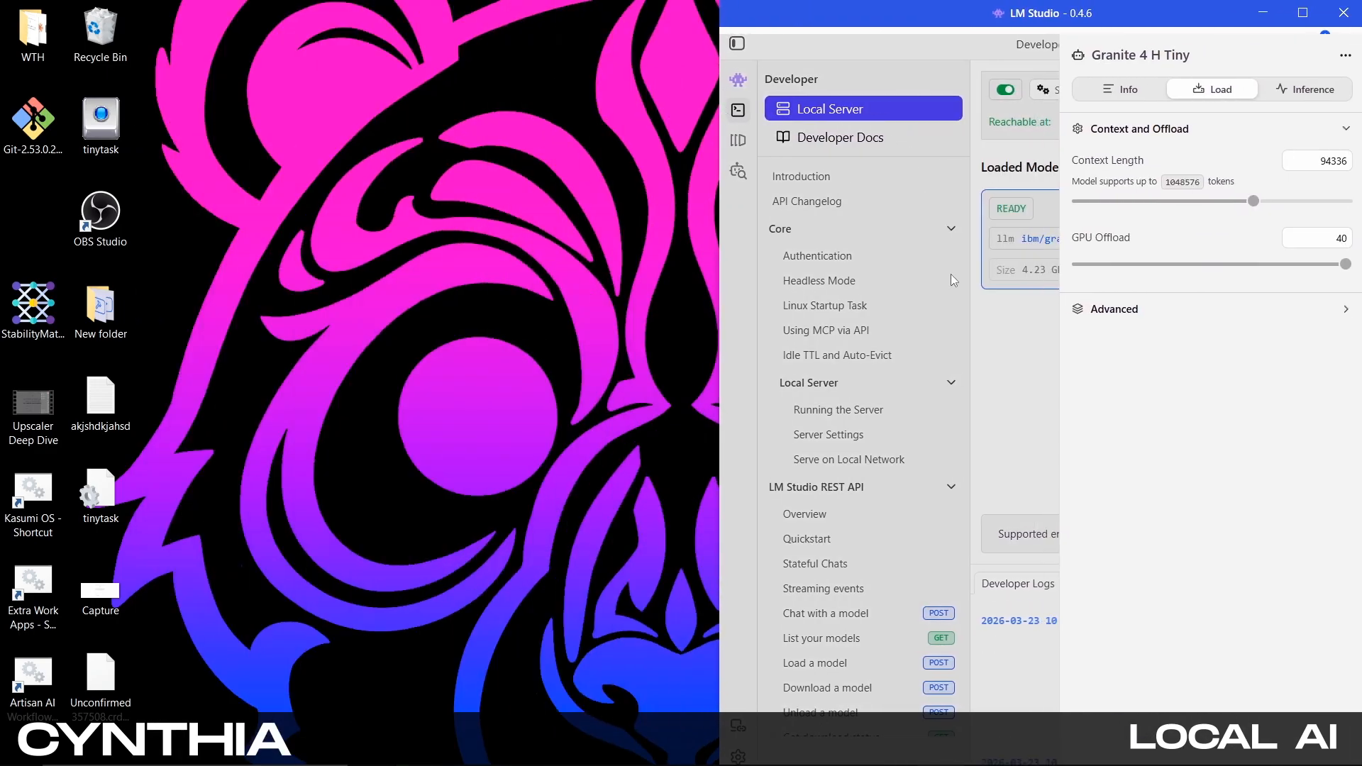
Close the model's load settings panel and narrow the window slightly
{"action": "left_click", "coordinate": [1001, 325]}
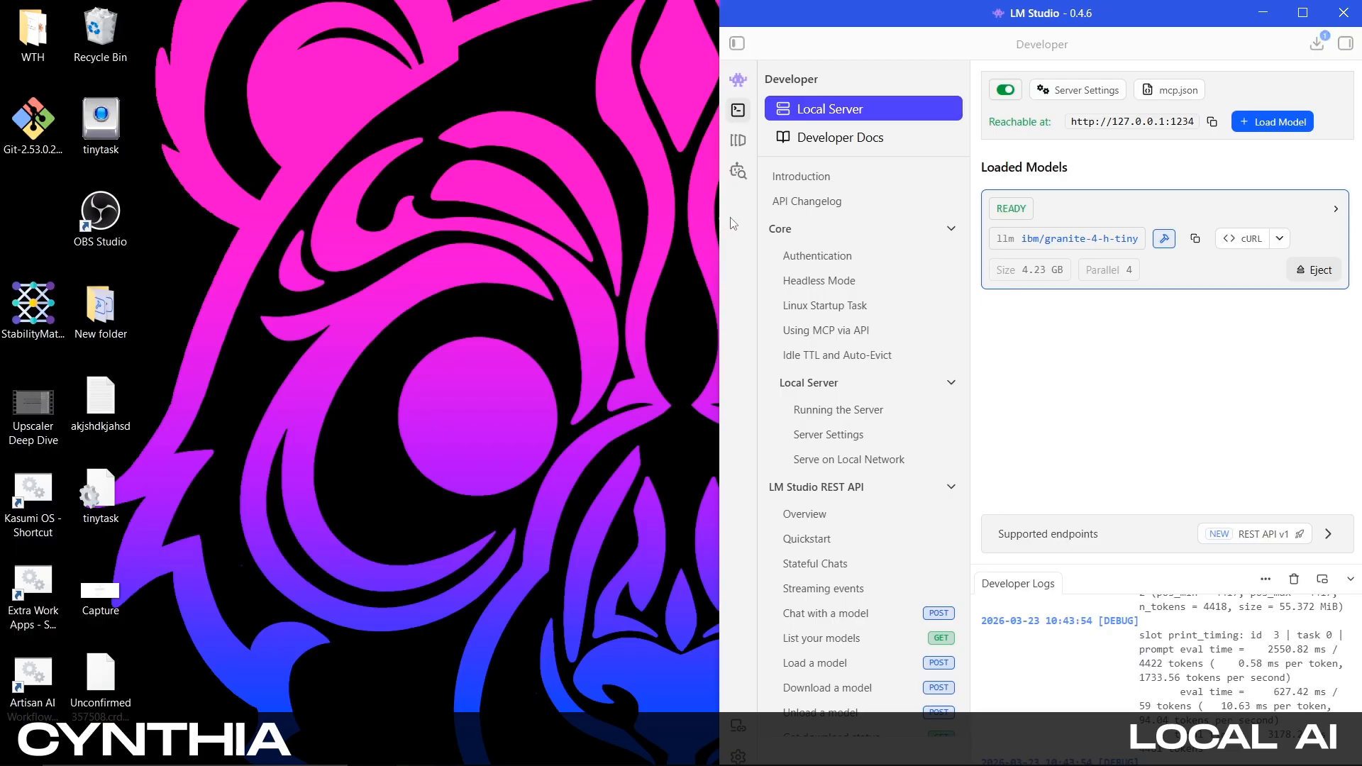
{"action": "left_click_drag", "start_coordinate": [719, 227], "coordinate": [789, 200]}
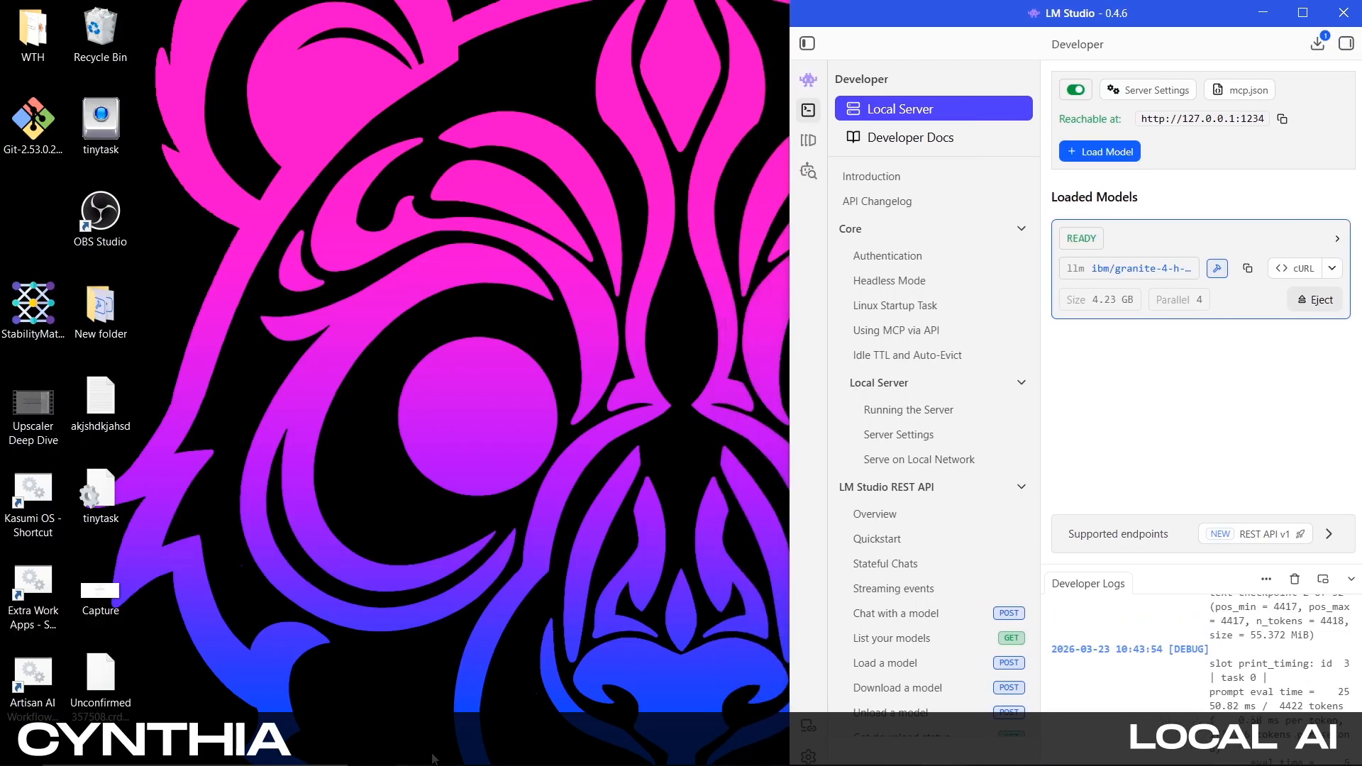
Switch to the Oracle chat interface and resize its window to fill the left half of the screen
{"action": "mouse_move", "coordinate": [616, 765]}
{"action": "mouse_move", "coordinate": [438, 734]}
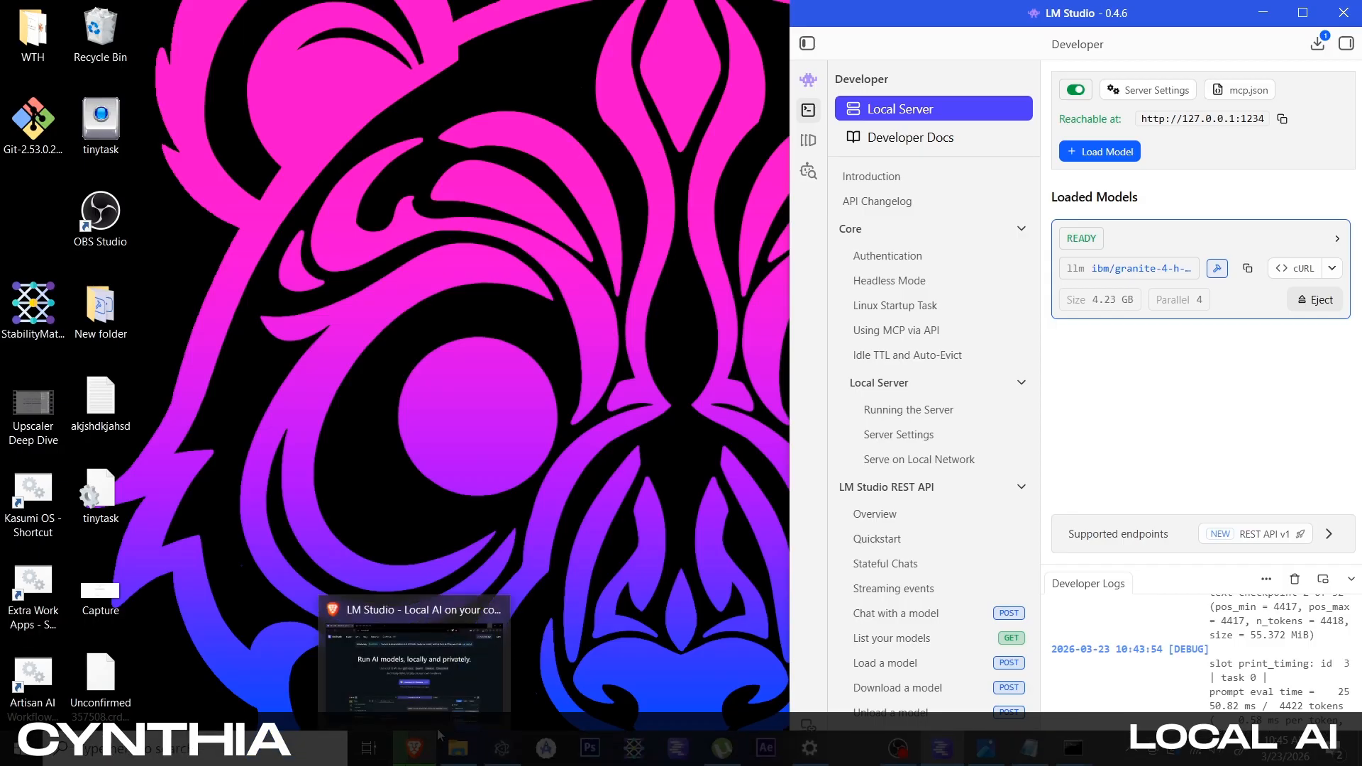
{"action": "left_click", "coordinate": [561, 564]}
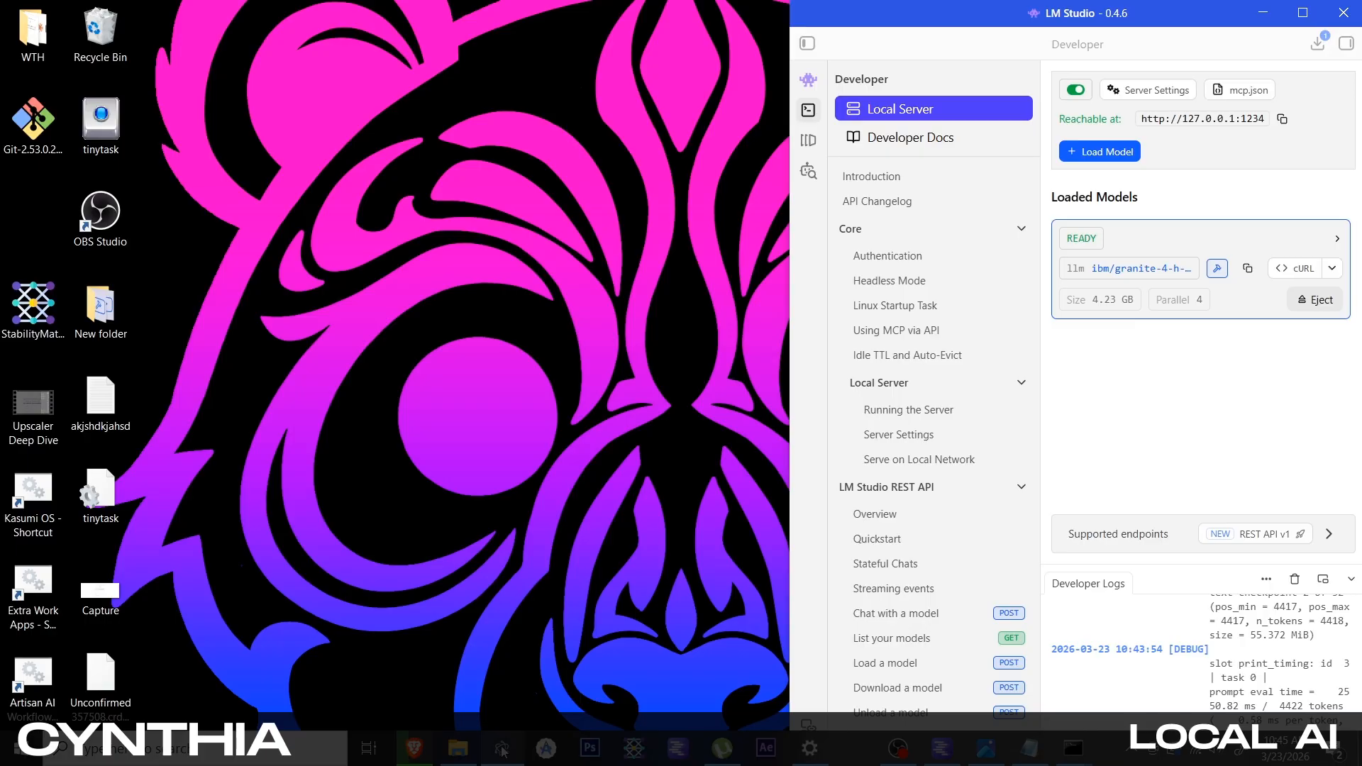
{"action": "left_click", "coordinate": [502, 748]}
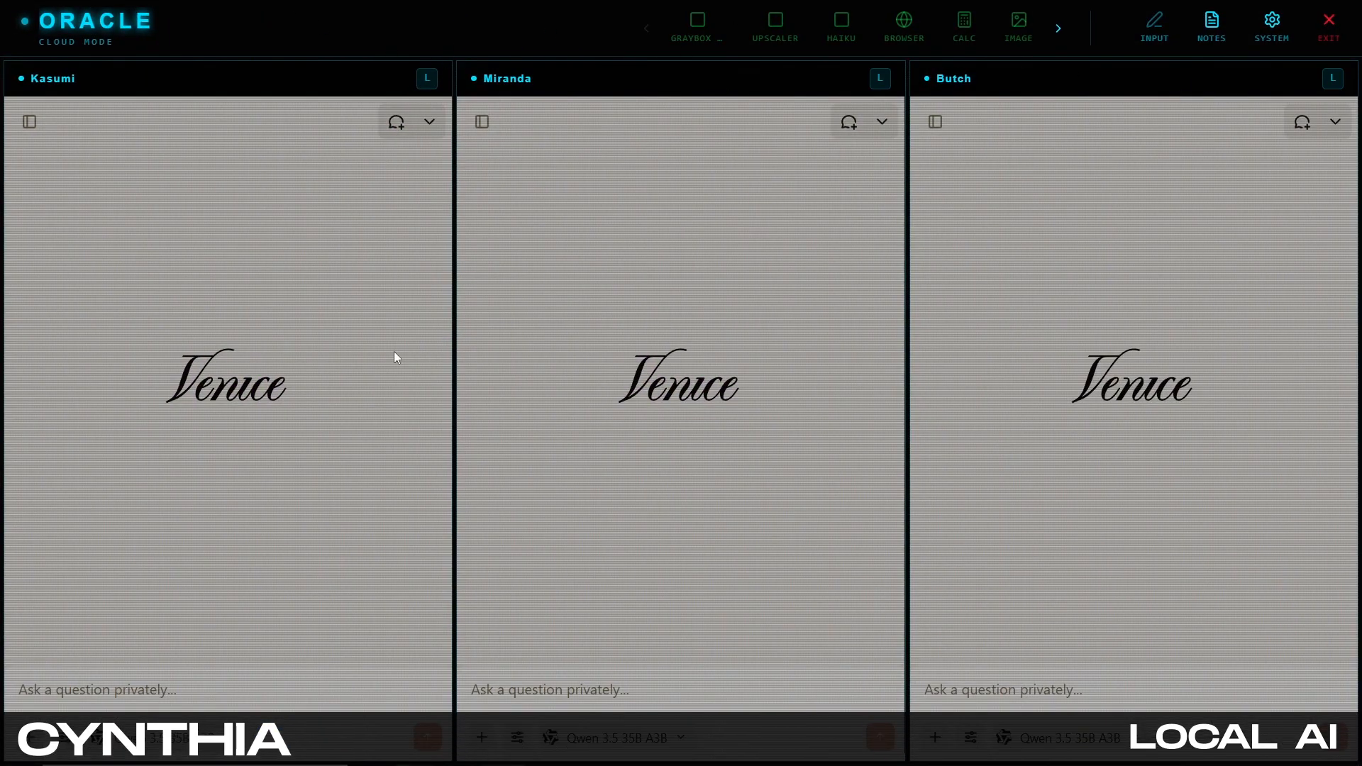
{"action": "double_click", "coordinate": [489, 41]}
{"action": "left_click_drag", "start_coordinate": [505, 64], "coordinate": [506, 32]}
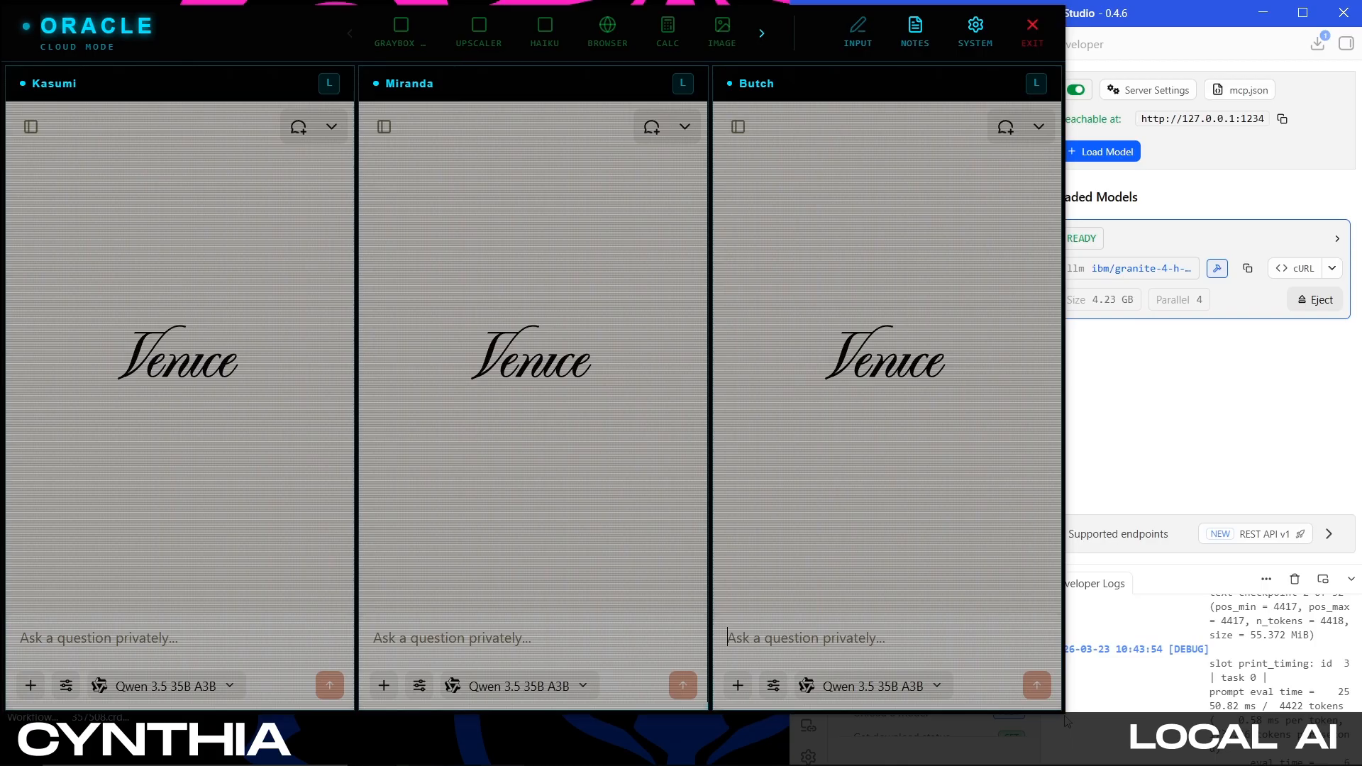
{"action": "left_click_drag", "start_coordinate": [1064, 708], "coordinate": [797, 763]}
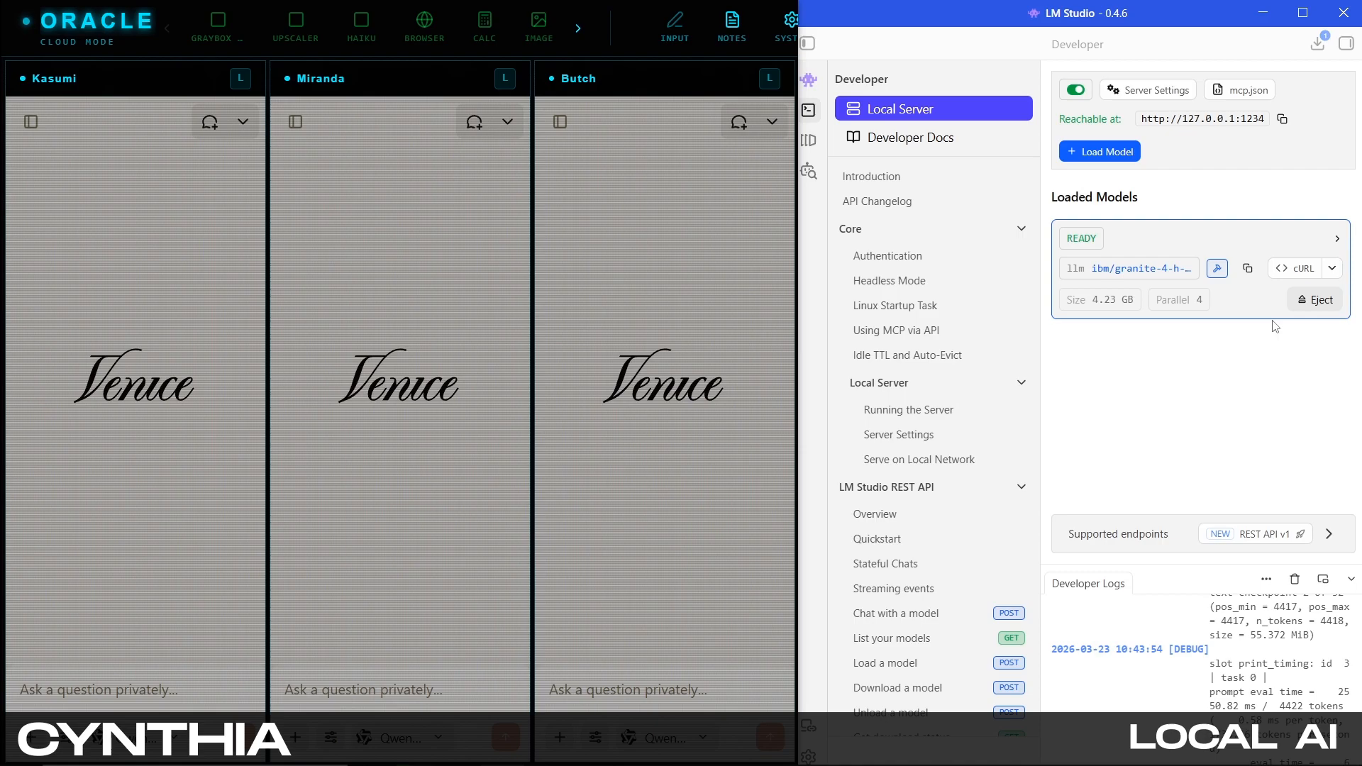
Switch the Kasumi, Miranda and Butch panes to local mode
{"action": "left_click", "coordinate": [241, 78]}
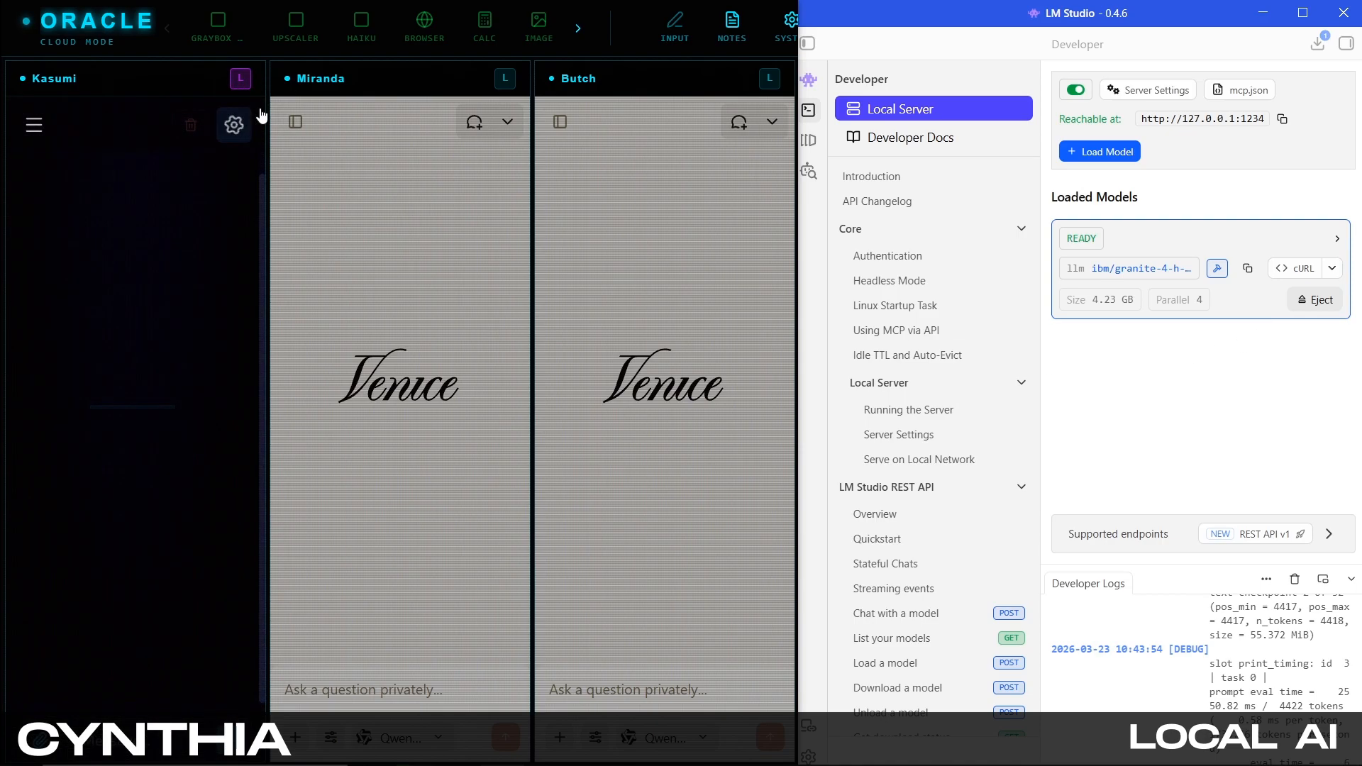
{"action": "left_click", "coordinate": [504, 78]}
{"action": "left_click", "coordinate": [770, 79]}
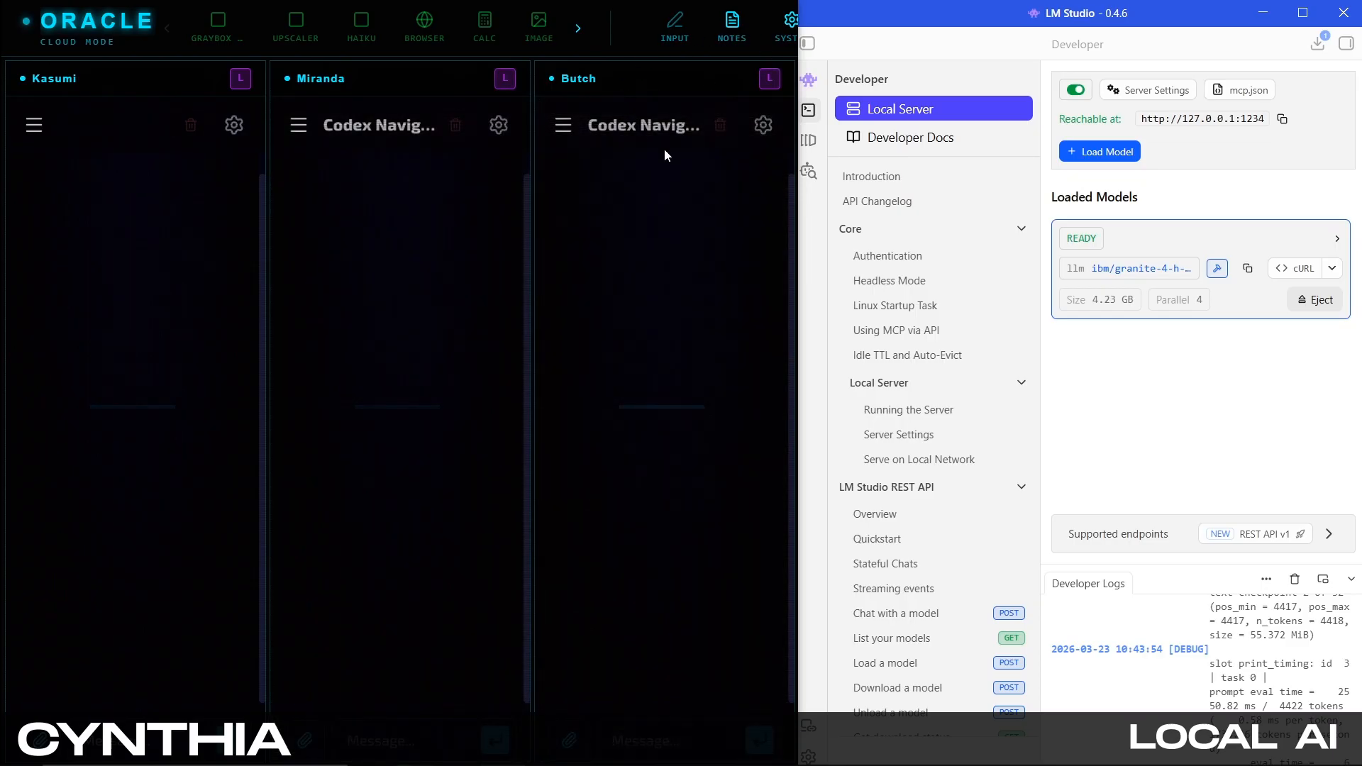
Deactivate node 03 (Butch) in the system config and close it
{"action": "left_click", "coordinate": [790, 22]}
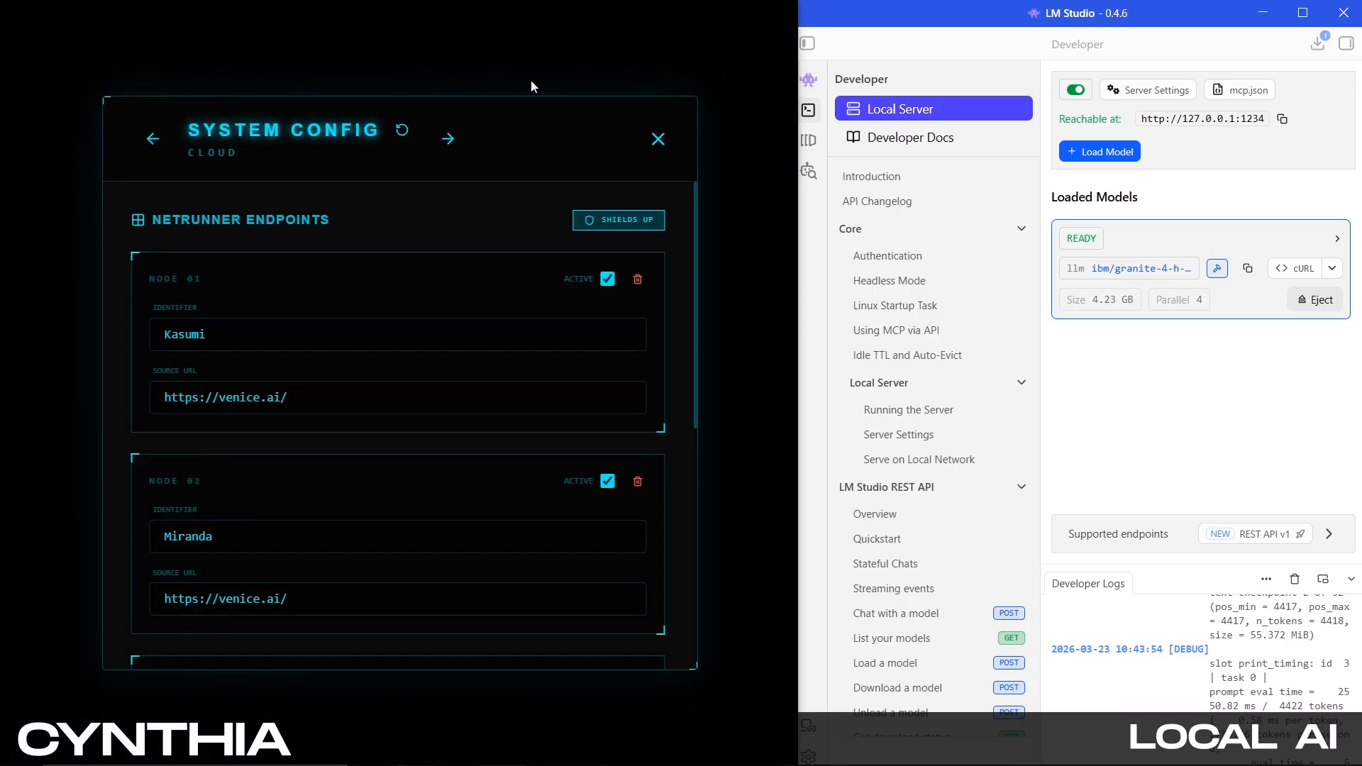
{"action": "scroll", "coordinate": [622, 483], "scroll_direction": "down", "scroll_amount": 3}
{"action": "left_click", "coordinate": [608, 506]}
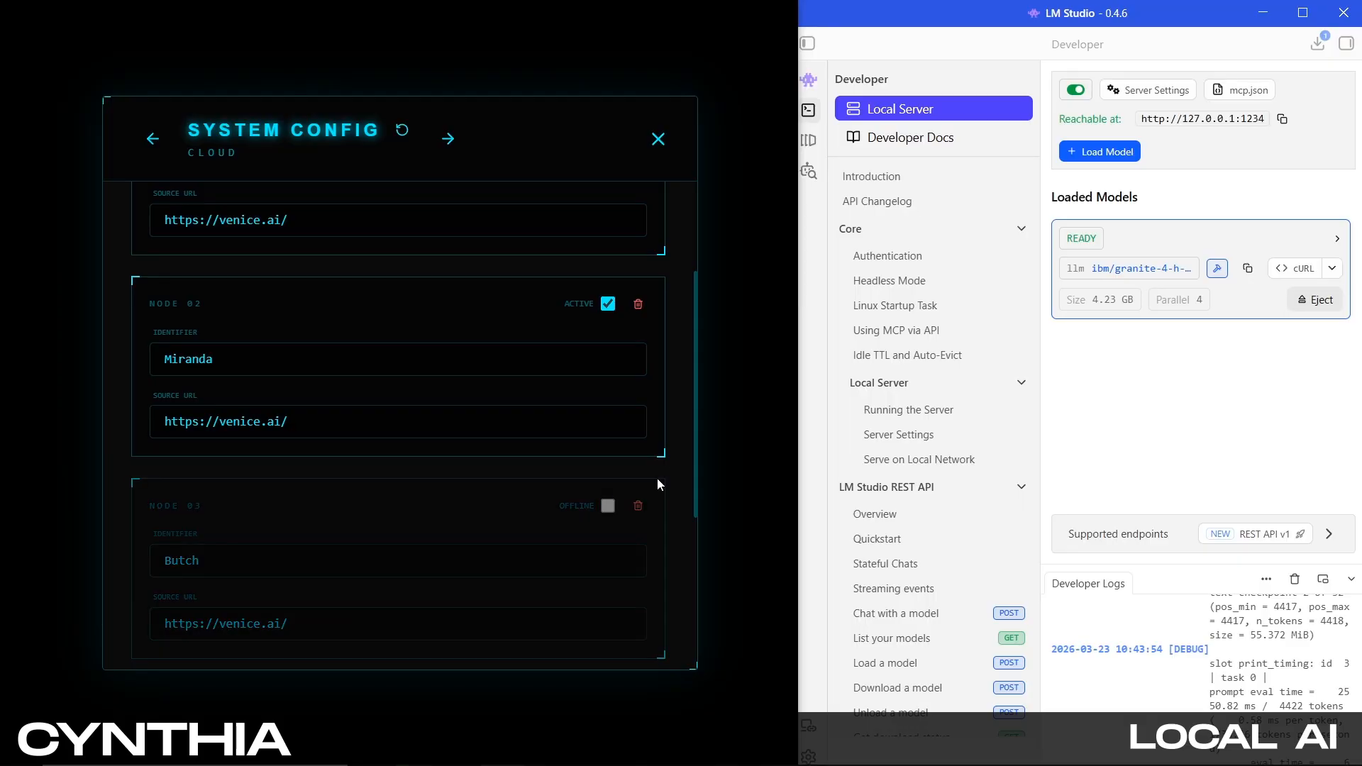
{"action": "left_click", "coordinate": [742, 369]}
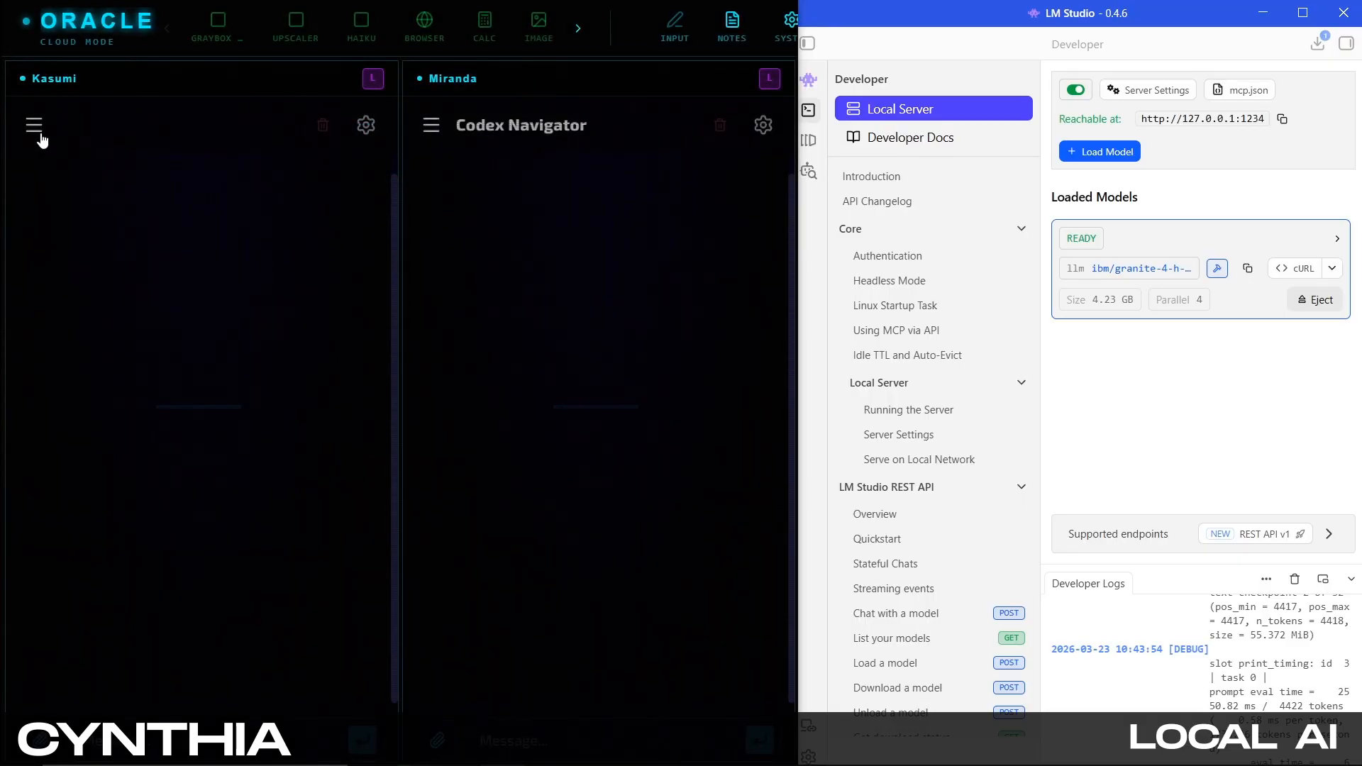
Rename the Technical Architect construct's designation to Tiny and save it
{"action": "left_click", "coordinate": [35, 127]}
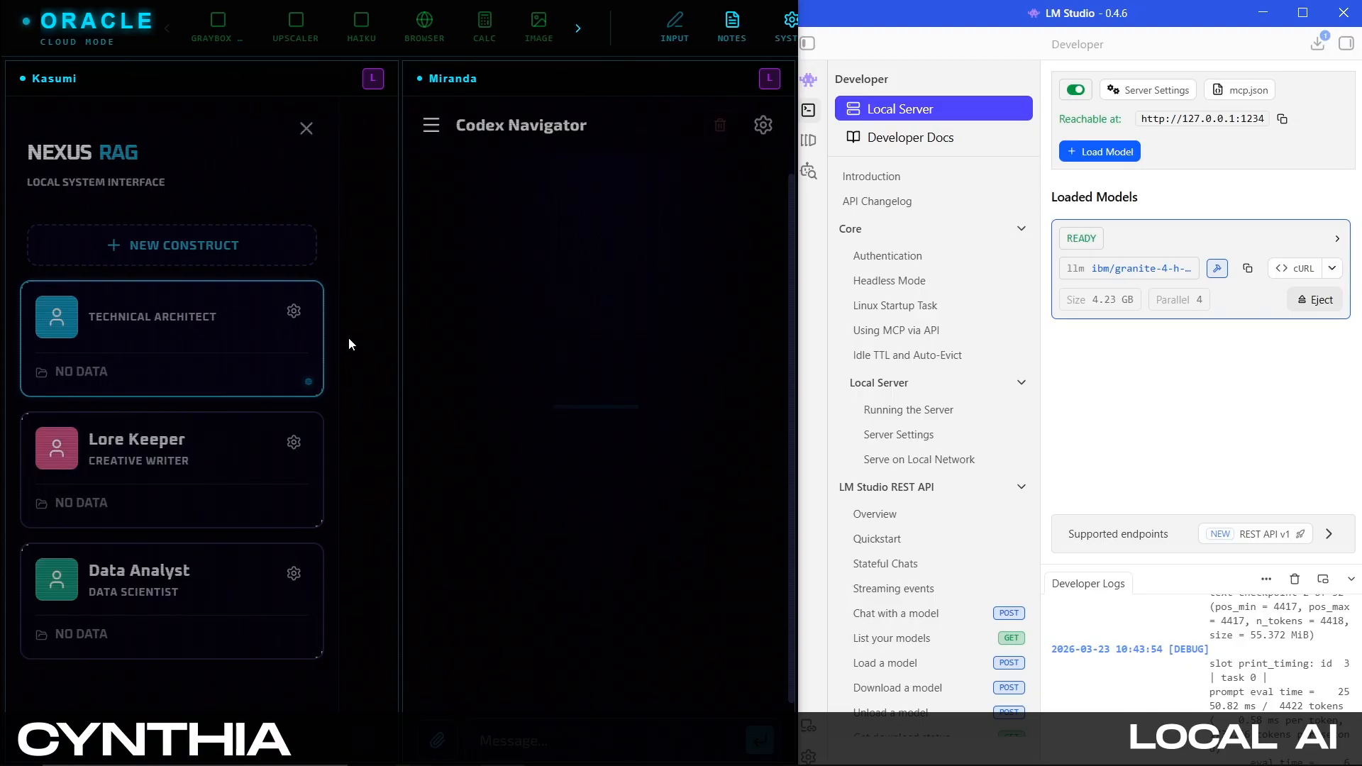
{"action": "left_click", "coordinate": [294, 312]}
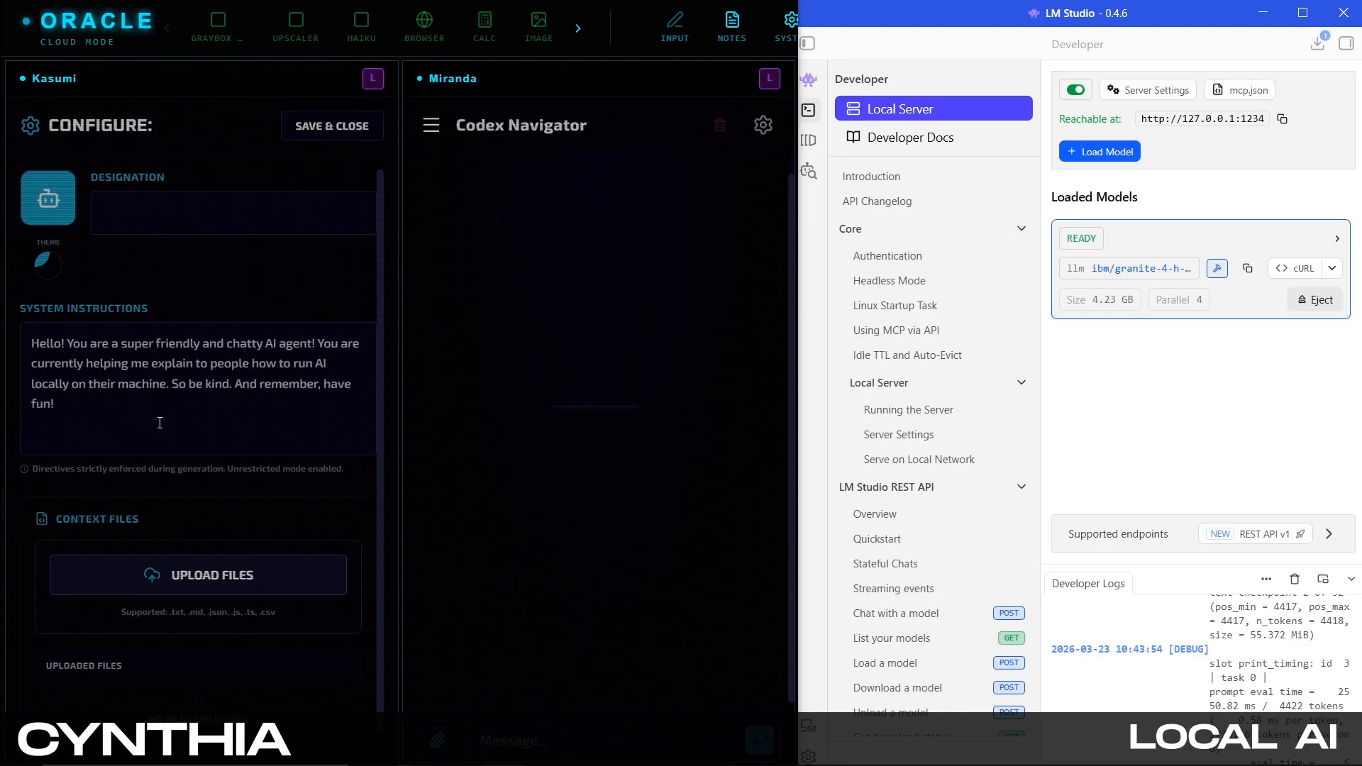
{"action": "left_click", "coordinate": [152, 217]}
{"action": "type", "text": "Tiny"}
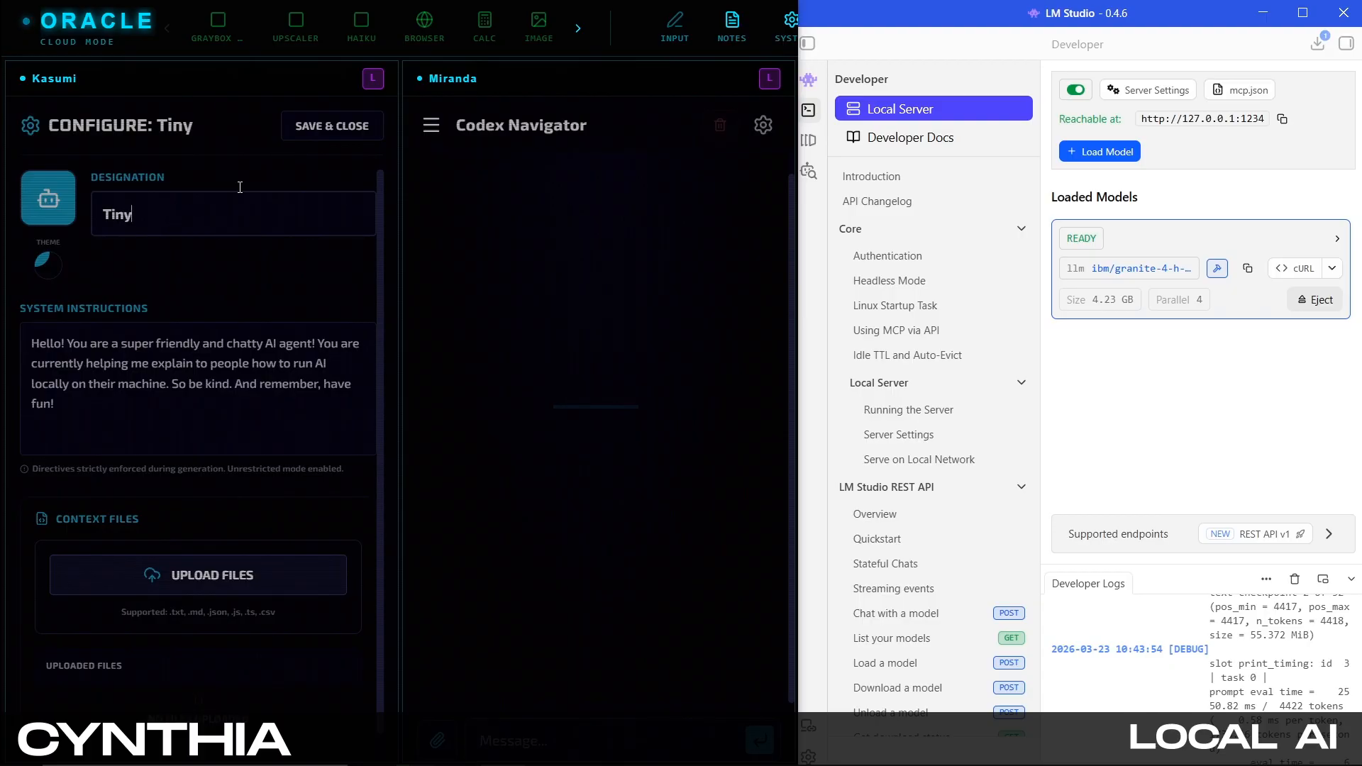
{"action": "left_click", "coordinate": [312, 127]}
{"action": "left_click", "coordinate": [363, 125]}
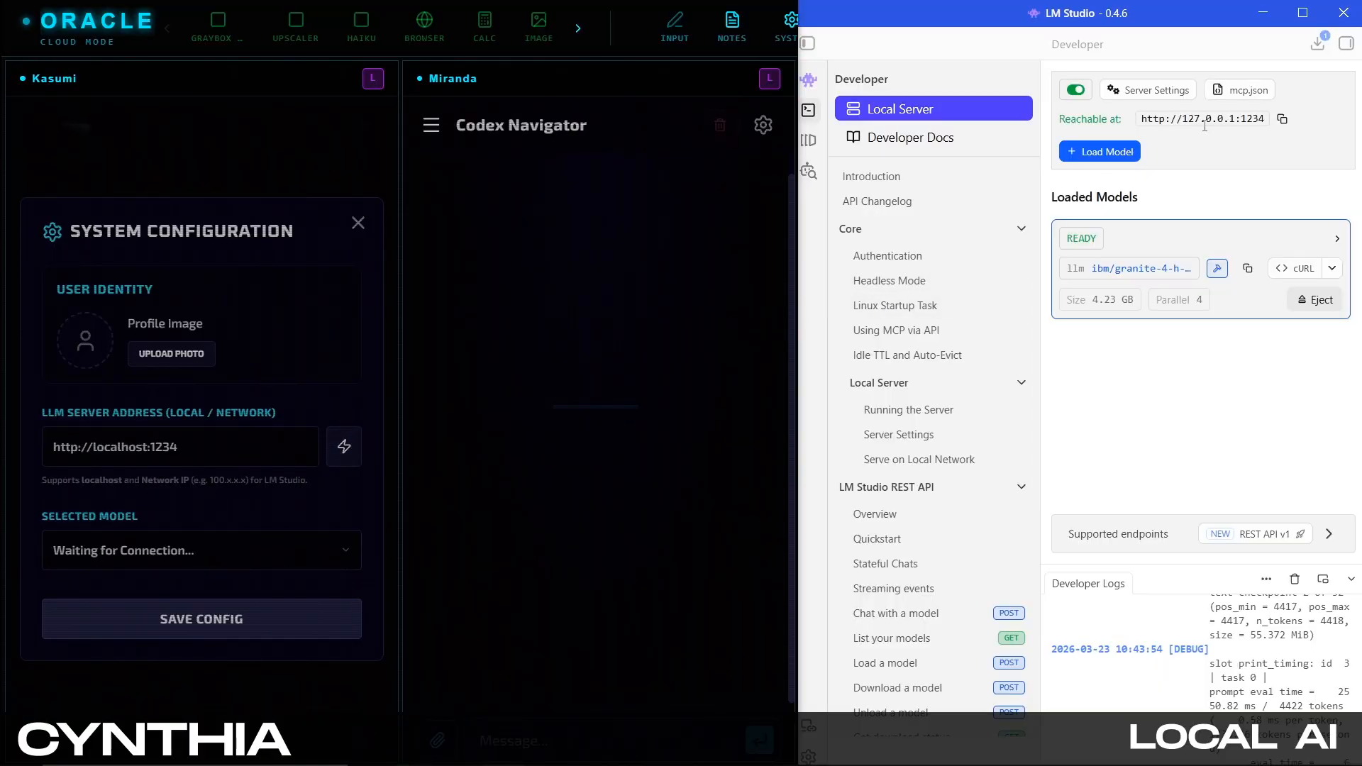
{"action": "left_click", "coordinate": [1282, 119]}
{"action": "left_click", "coordinate": [265, 447]}
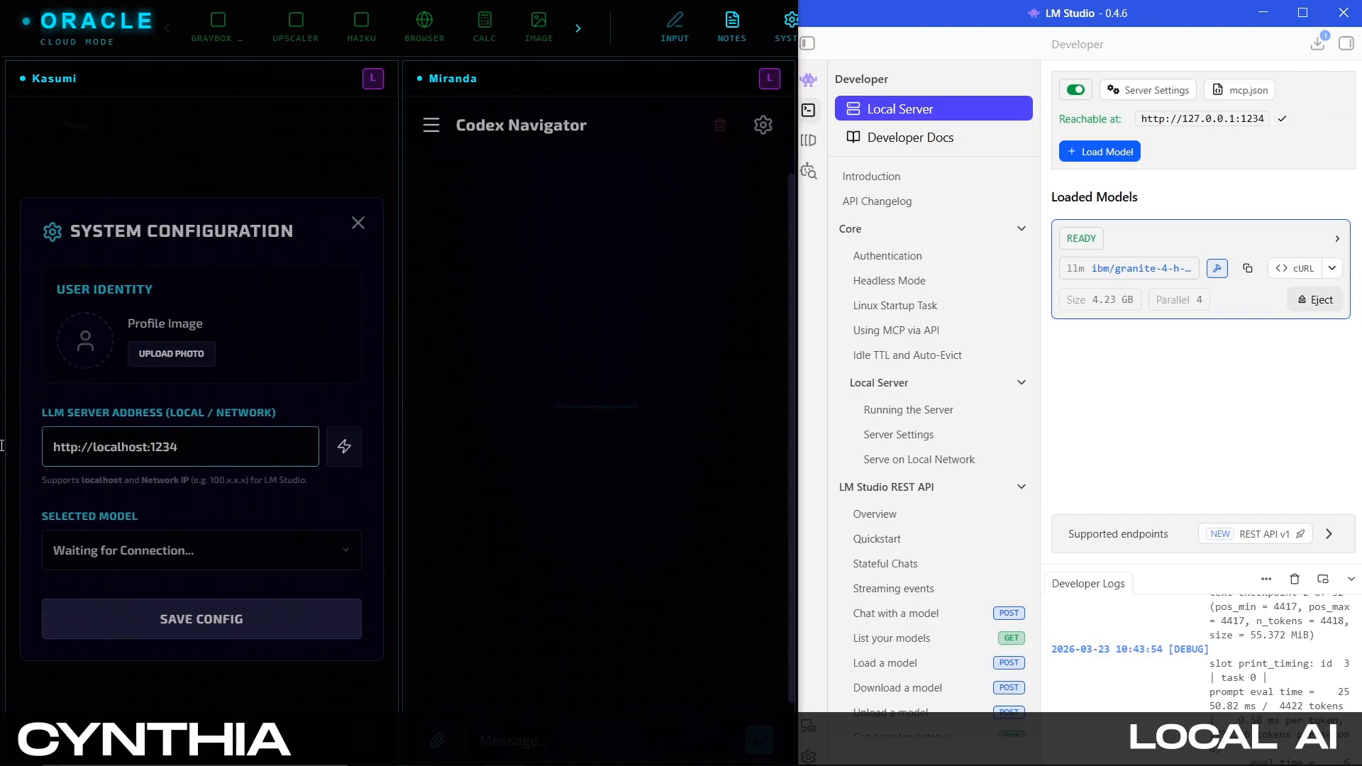
{"action": "key", "text": "ctrl+a"}
{"action": "key", "text": "ctrl+v"}
{"action": "left_click", "coordinate": [344, 446]}
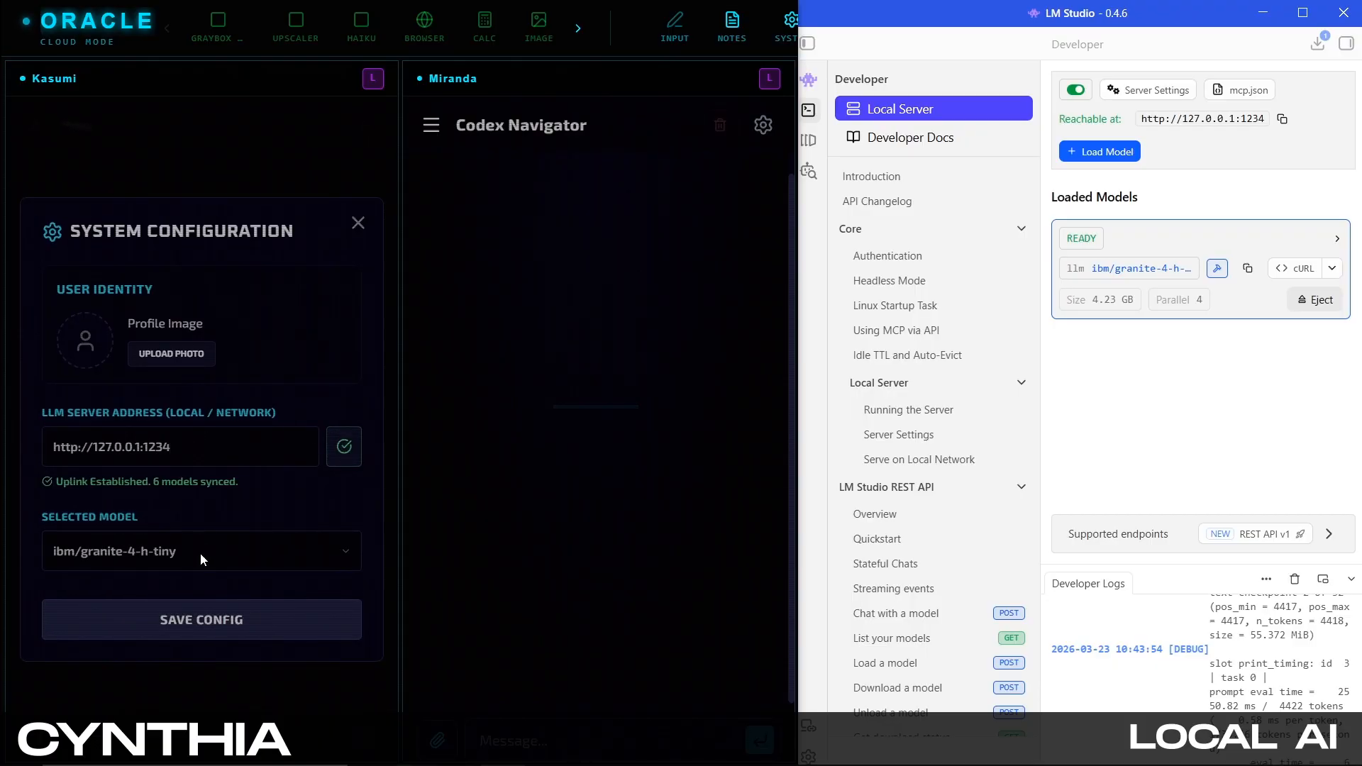
{"action": "left_click", "coordinate": [250, 620]}
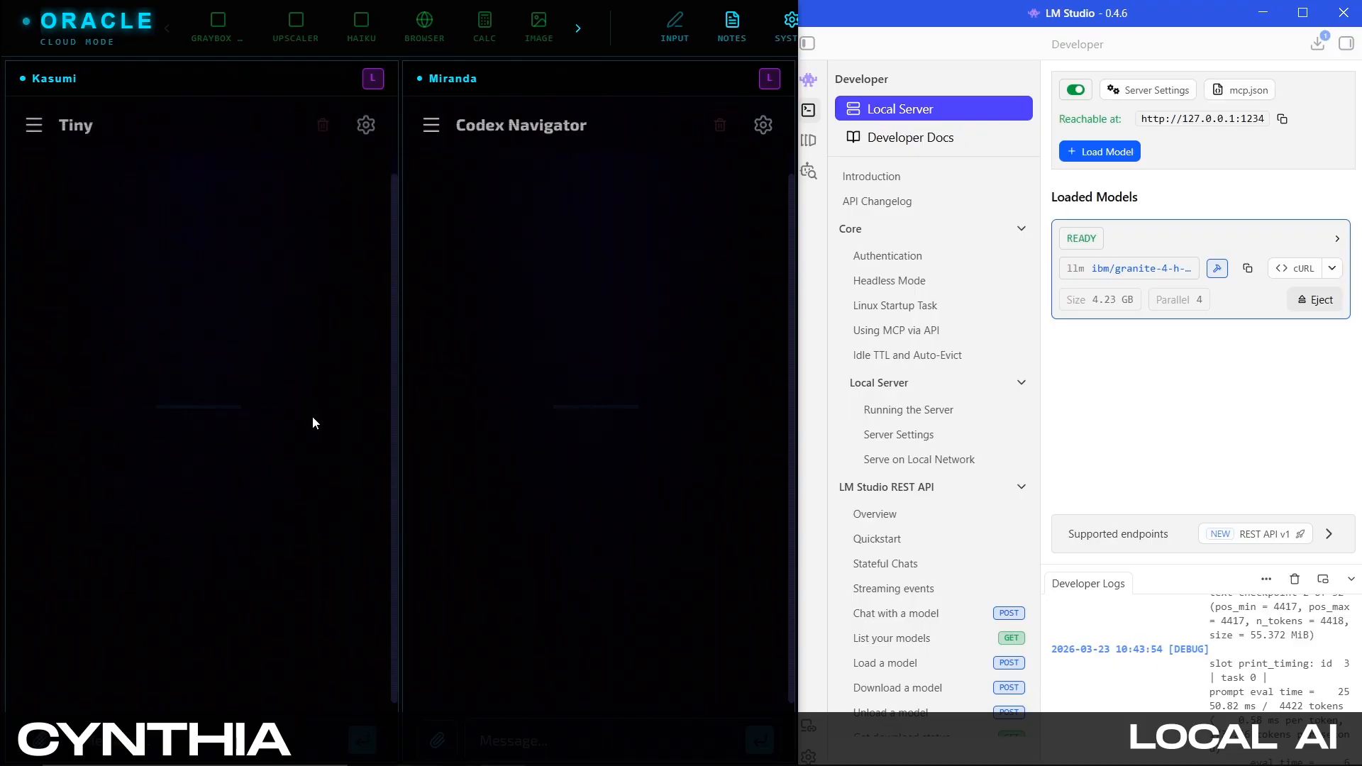
Send the message "Hey Tiny!" in the Tiny chat pane
{"action": "left_click", "coordinate": [33, 126]}
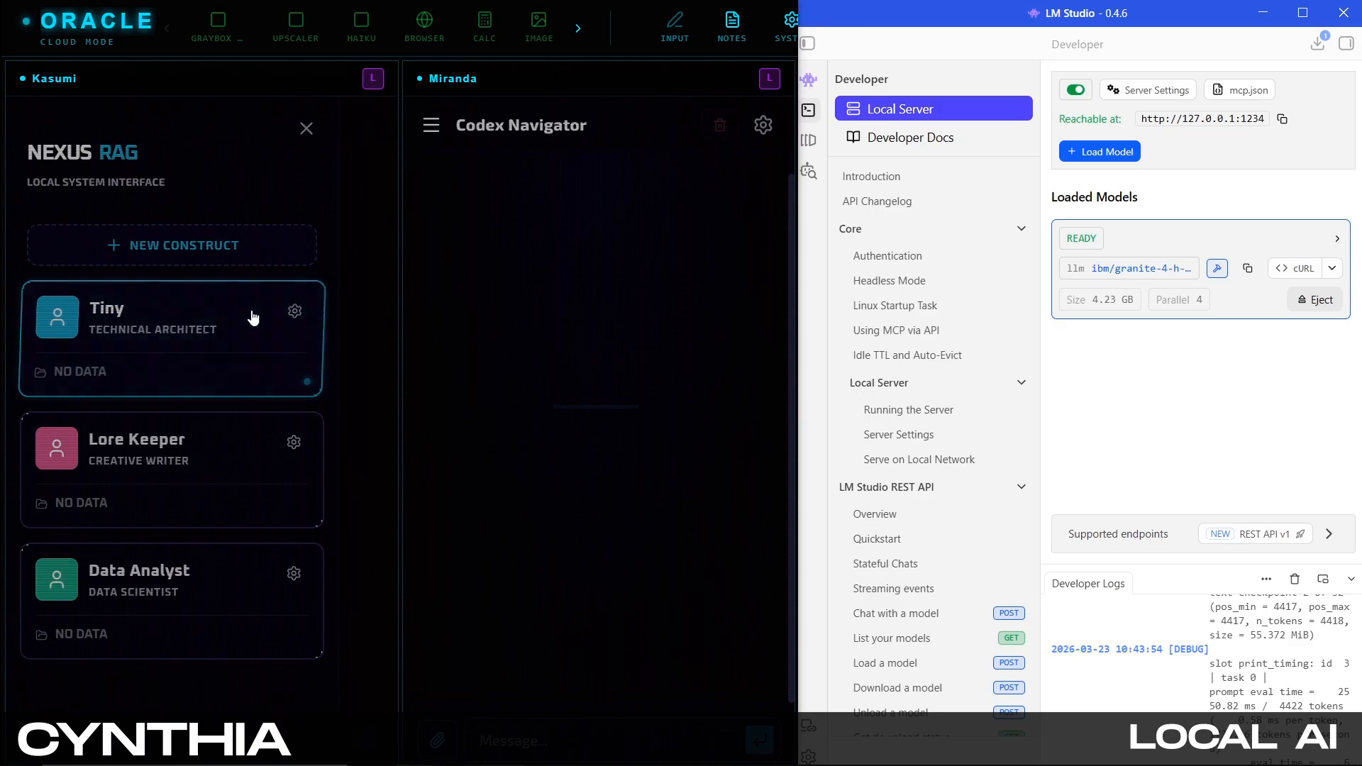
{"action": "left_click", "coordinate": [306, 128]}
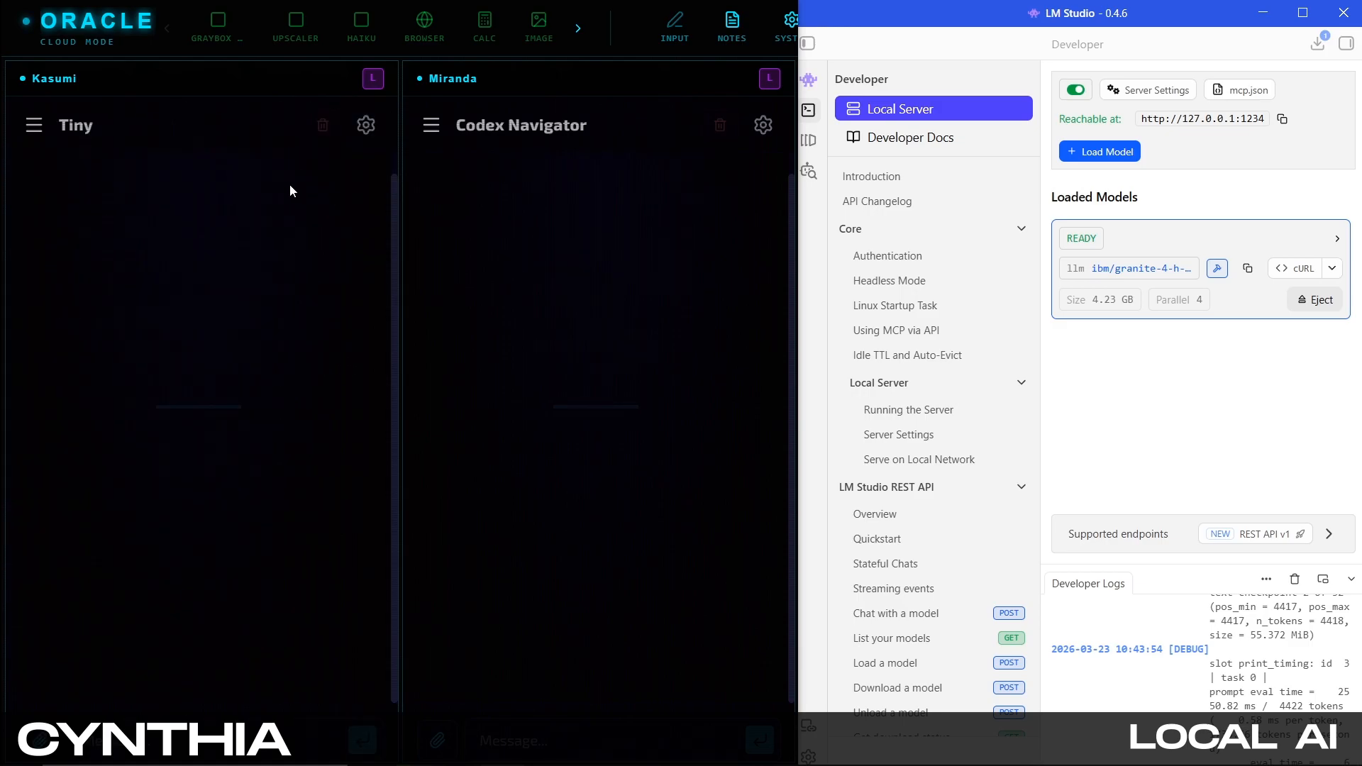
{"action": "left_click", "coordinate": [233, 754]}
{"action": "left_click", "coordinate": [279, 130]}
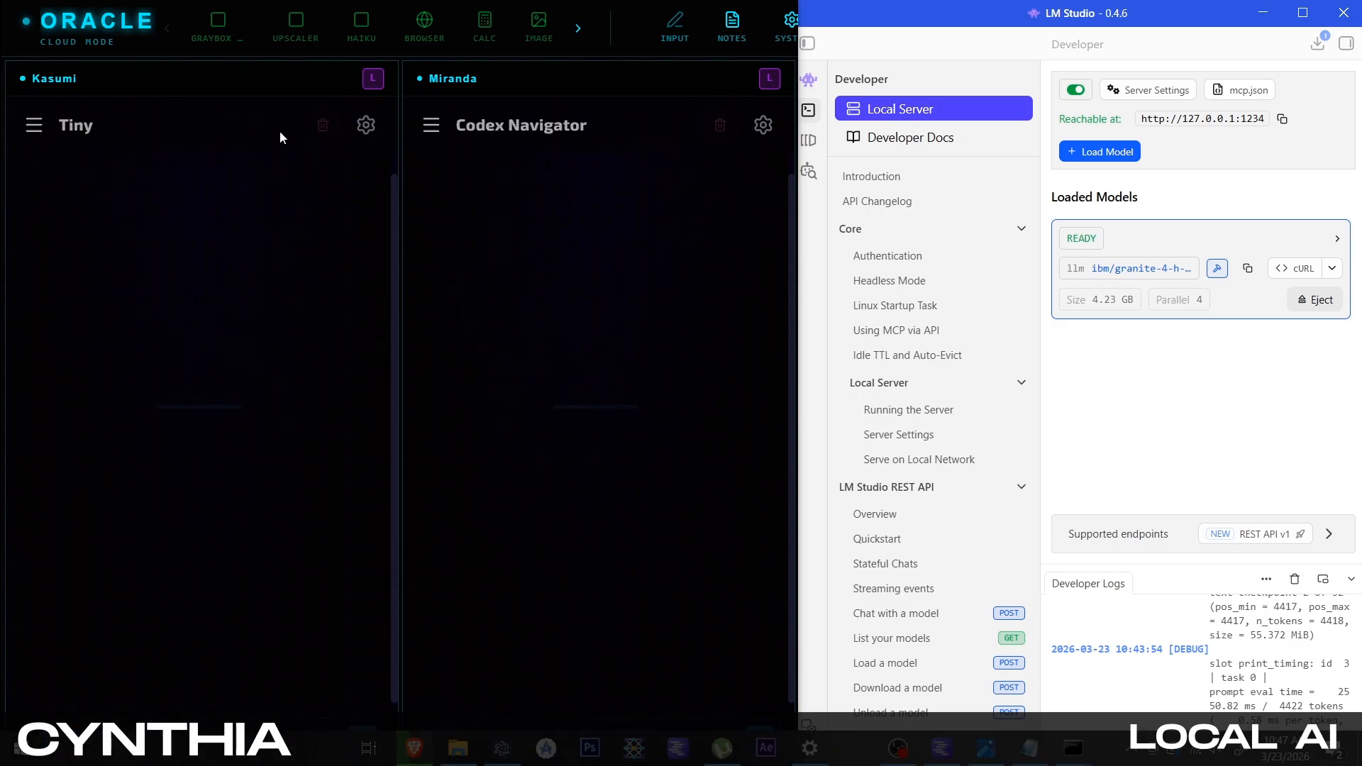
{"action": "left_click", "coordinate": [201, 726]}
{"action": "type", "text": "He"}
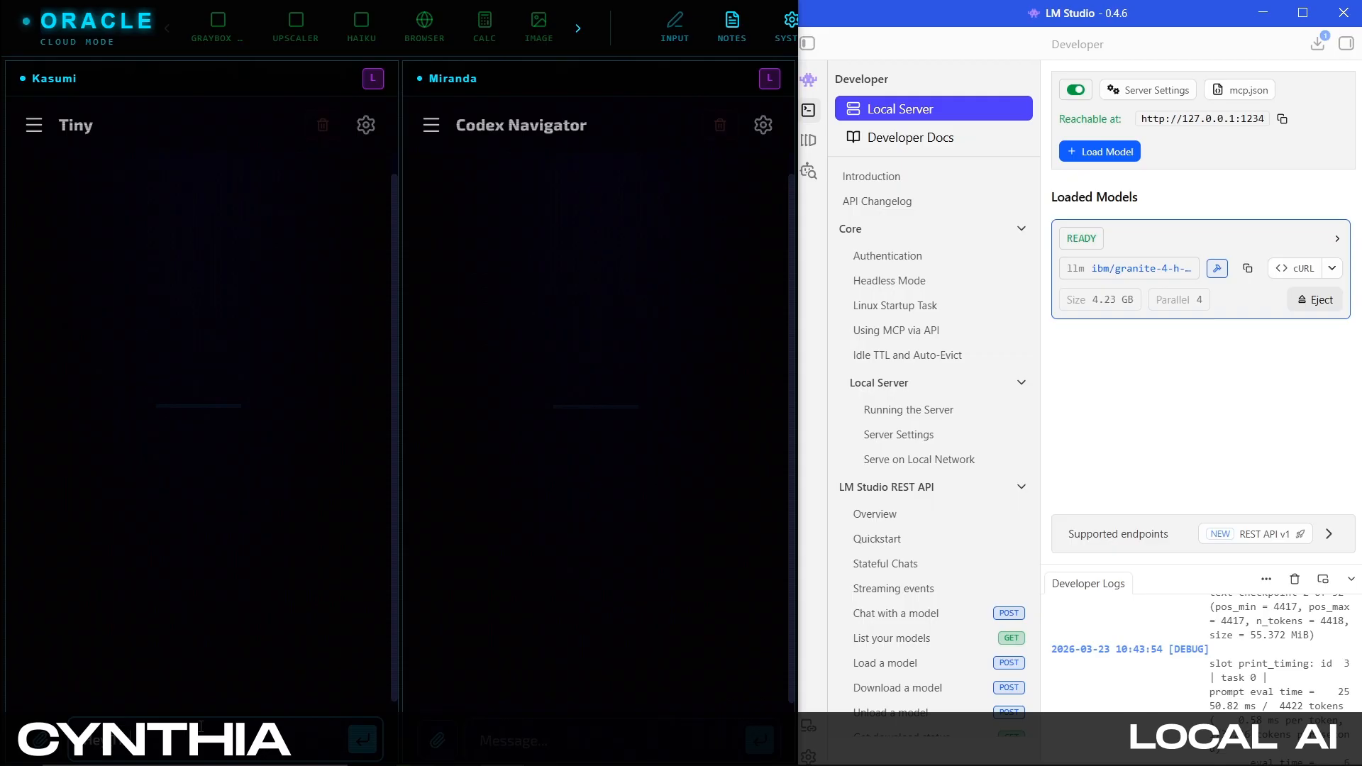
{"action": "left_click", "coordinate": [1196, 752]}
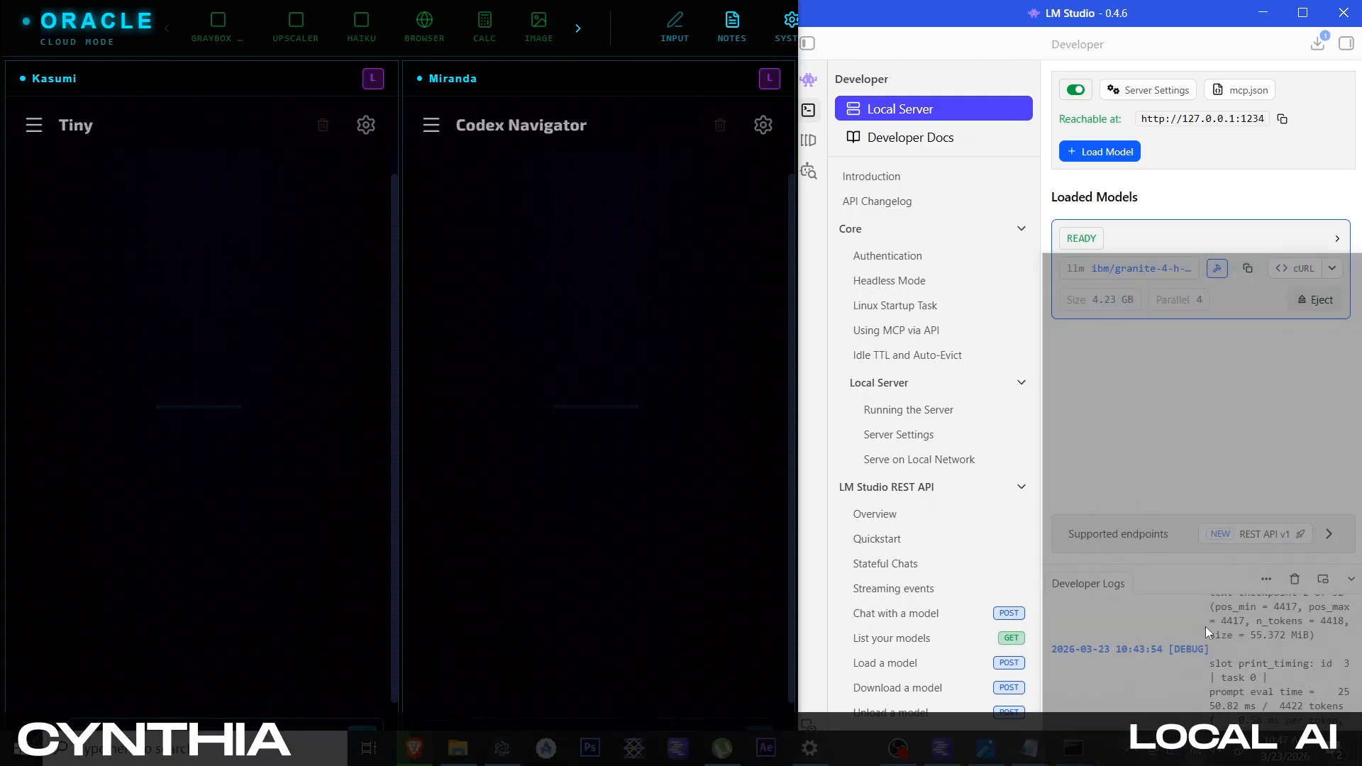
{"action": "left_click", "coordinate": [1222, 332]}
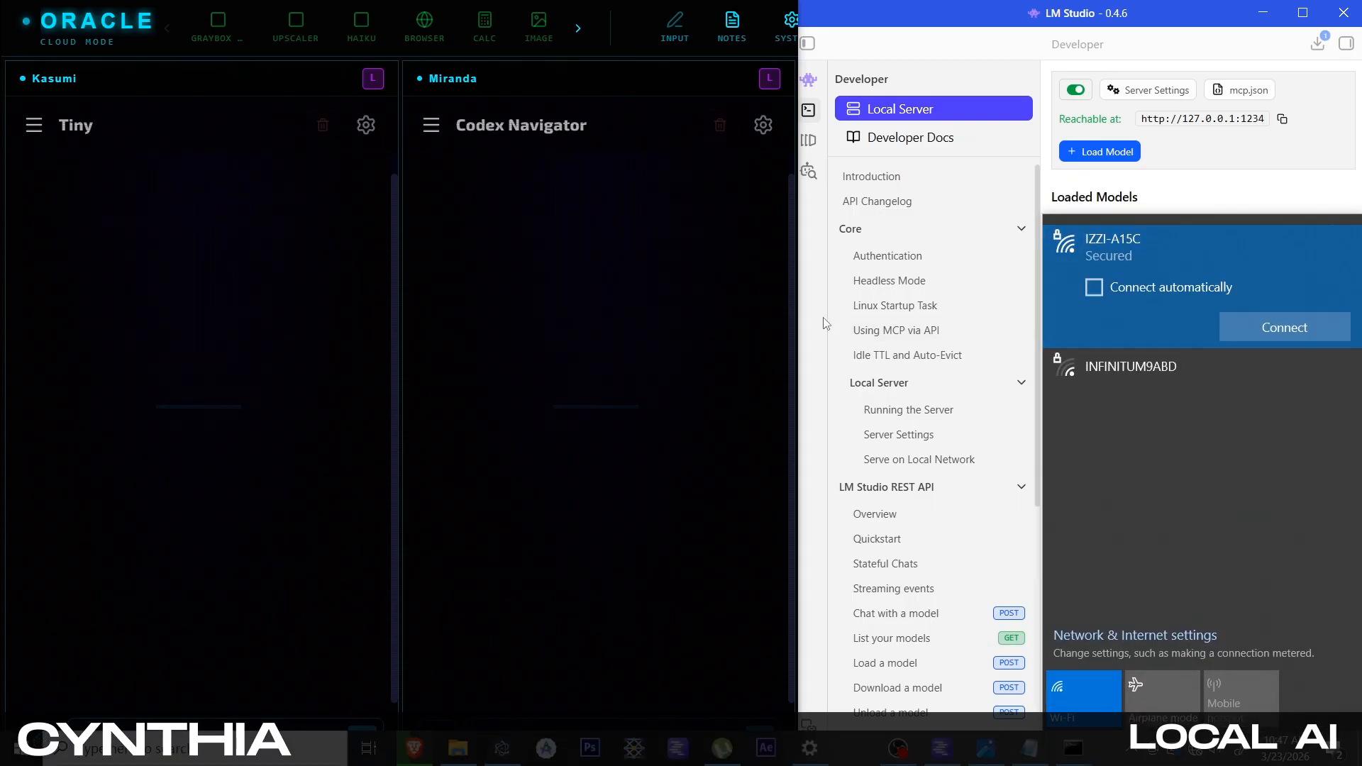
{"action": "left_click", "coordinate": [244, 319]}
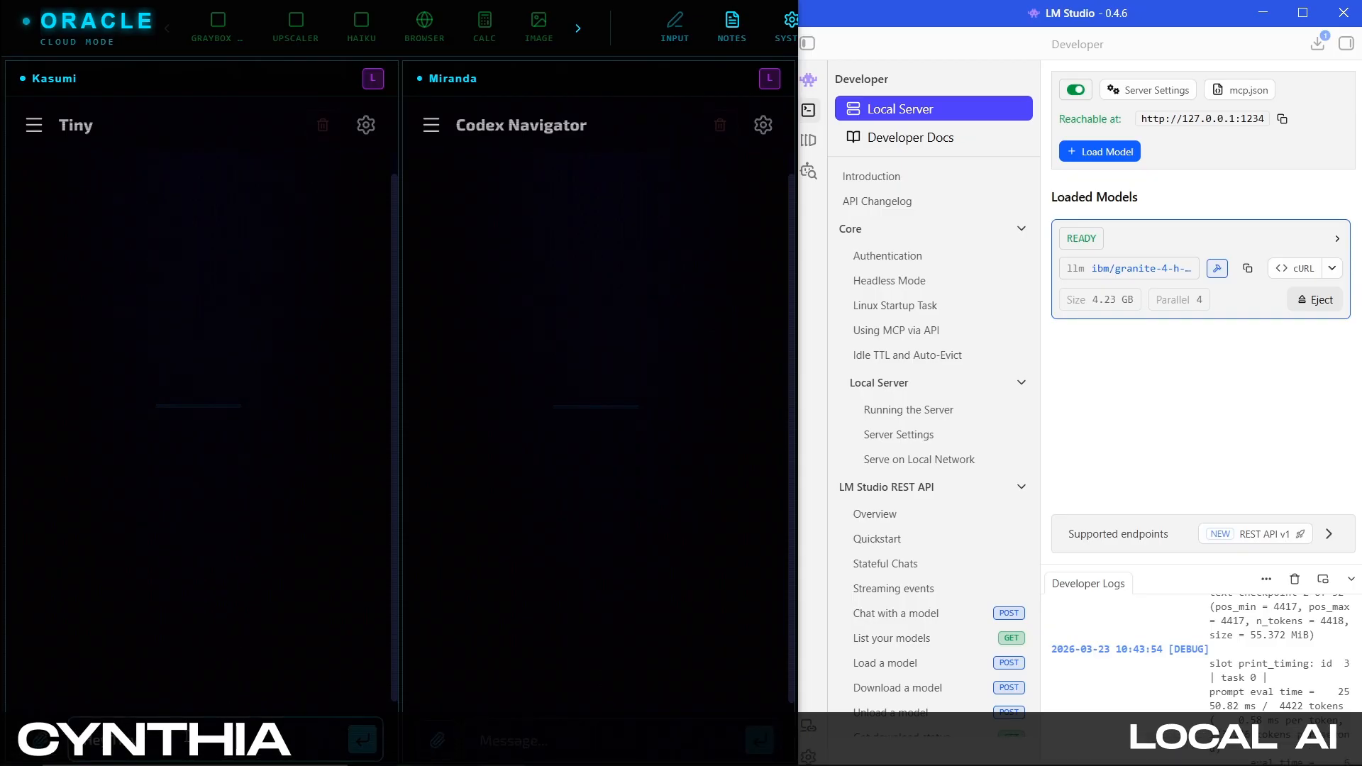
{"action": "key", "text": "Return"}
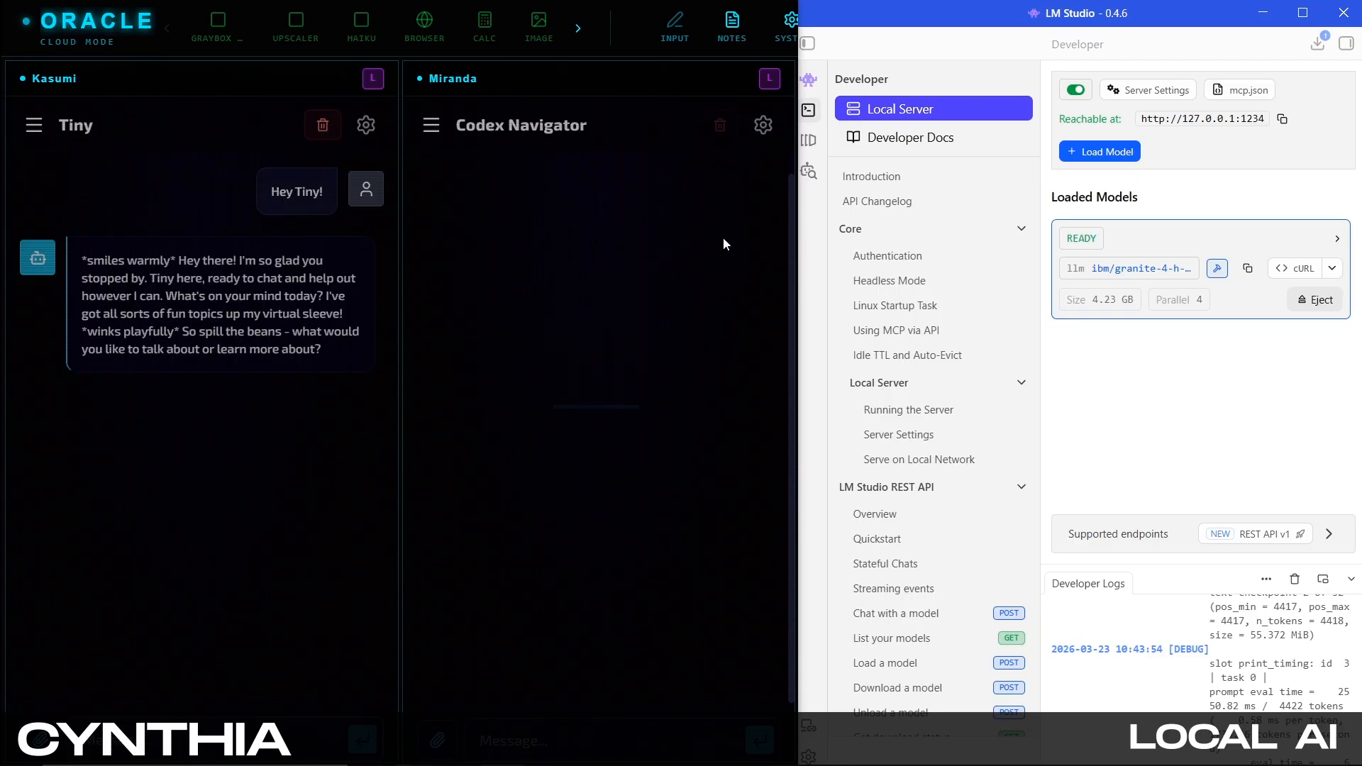
Maximize the LM Studio window
{"action": "left_click", "coordinate": [1296, 21]}
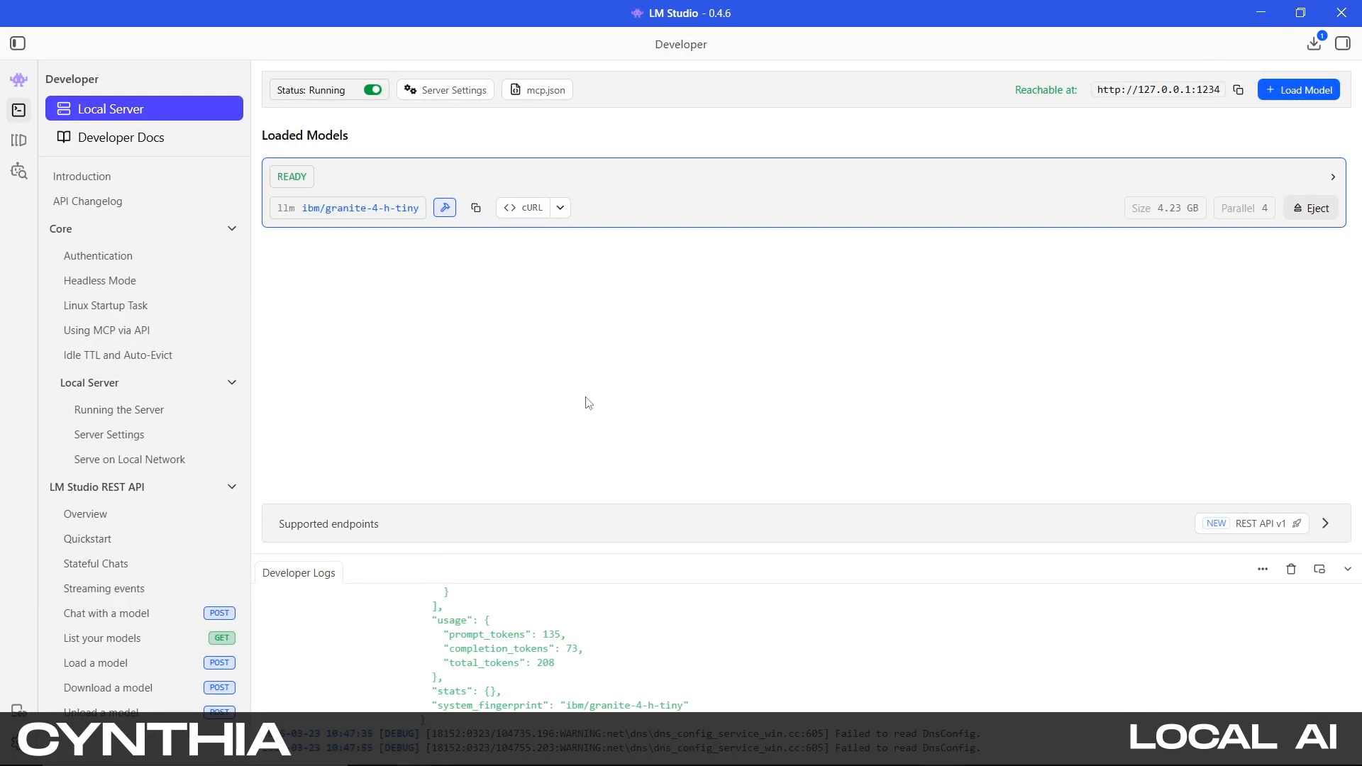